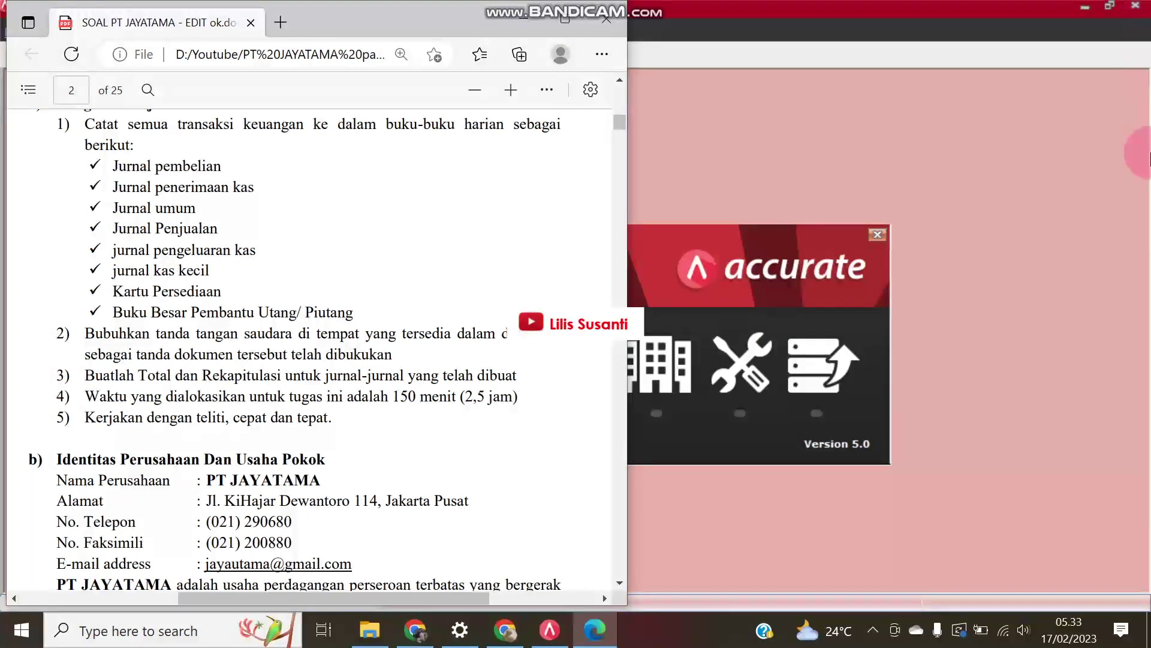
- Switch to ACCURATE, start a new local company database and choose the PT Jayatama folder in Documents as its location
left_click(1050, 351)
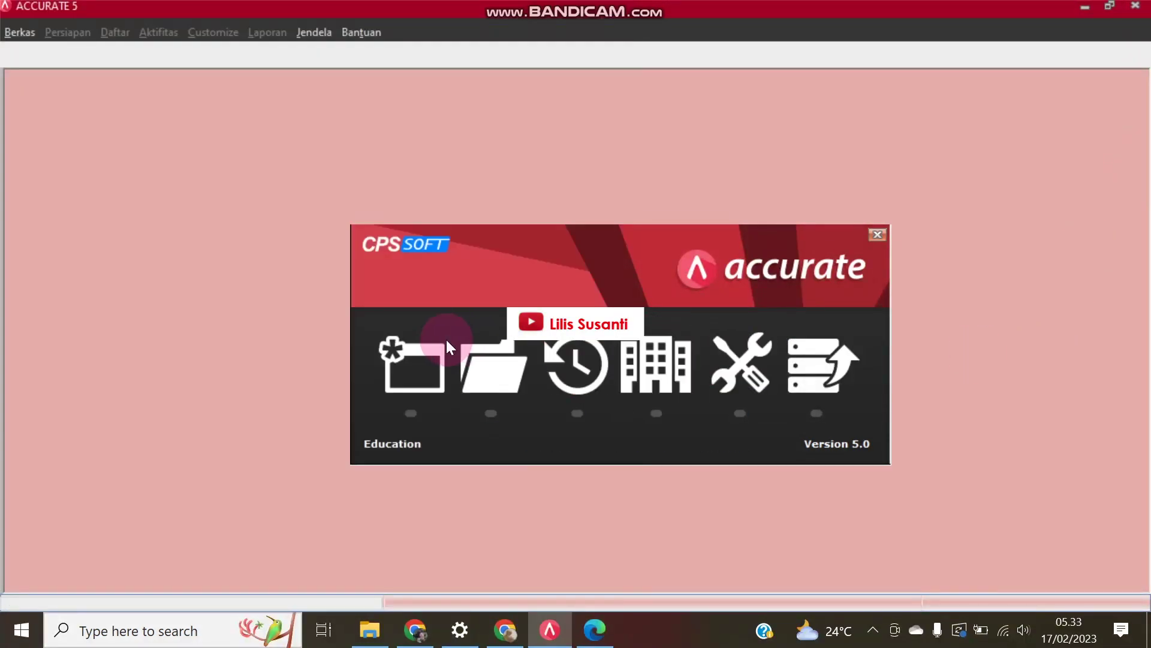
left_click(390, 364)
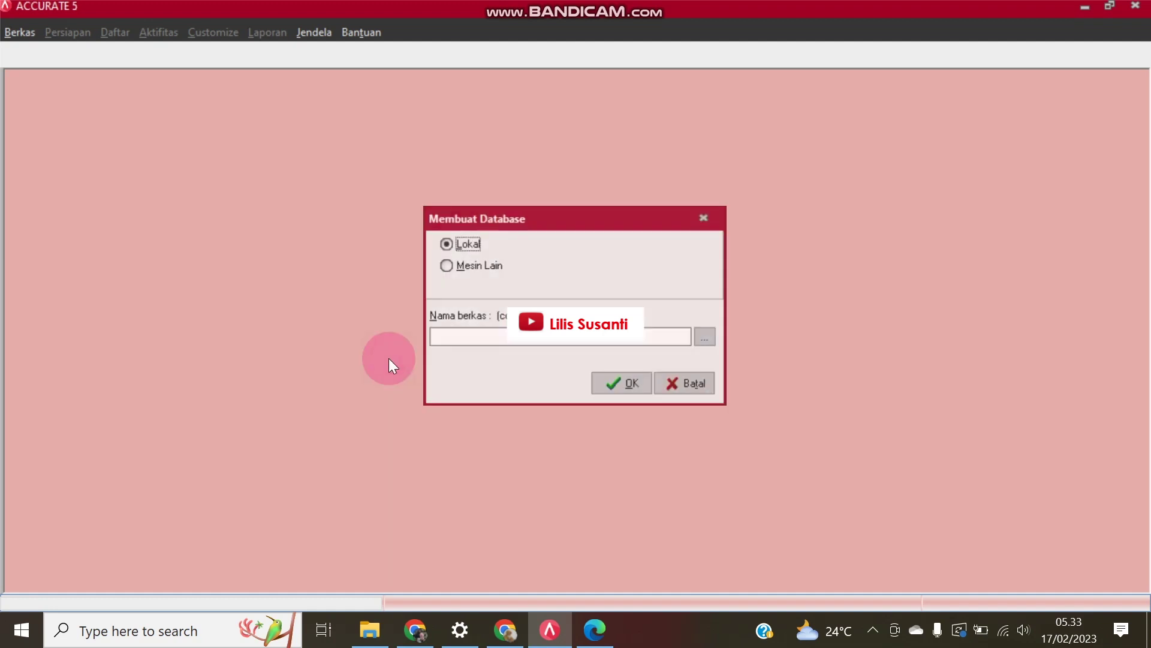
left_click(706, 338)
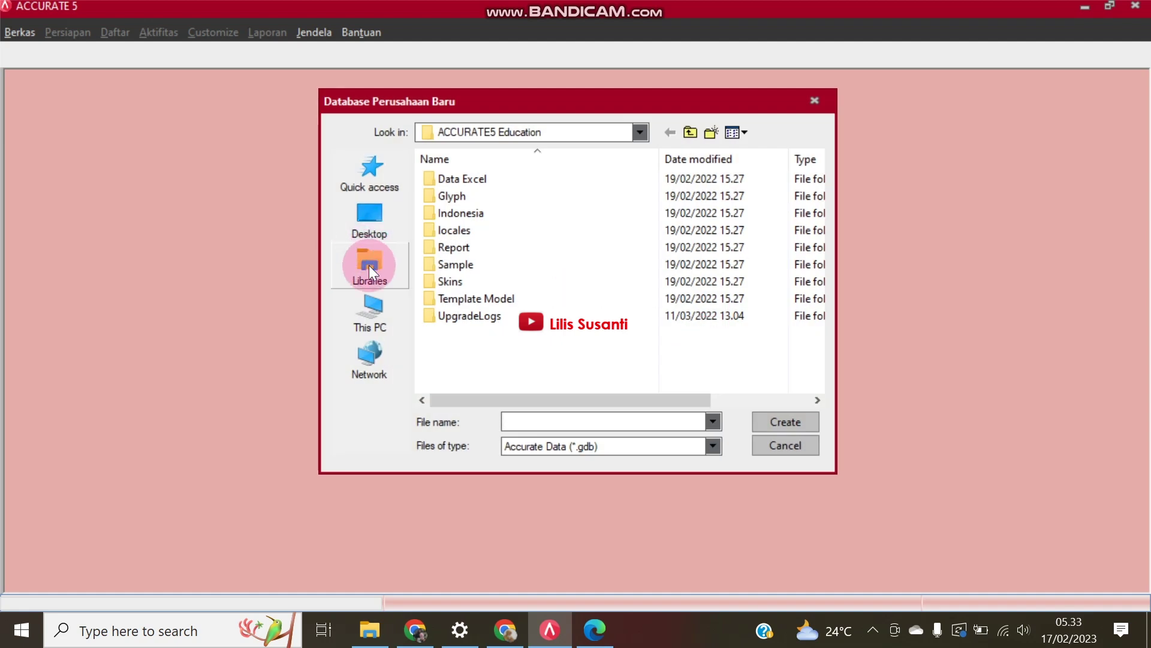
left_click(372, 315)
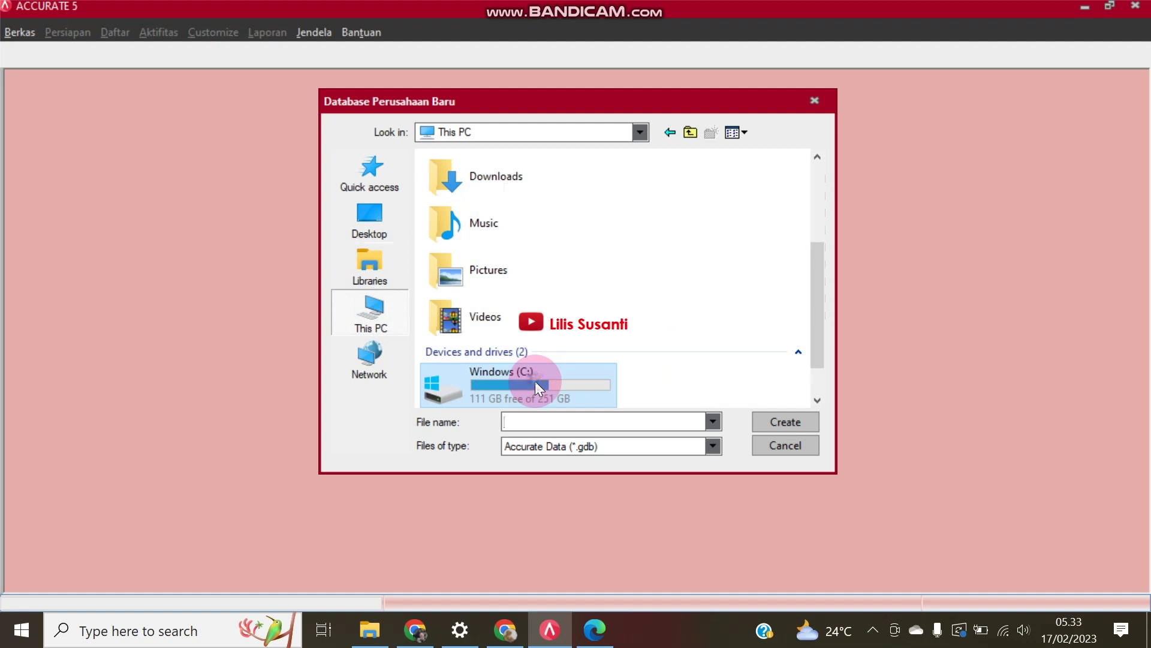
left_click(369, 216)
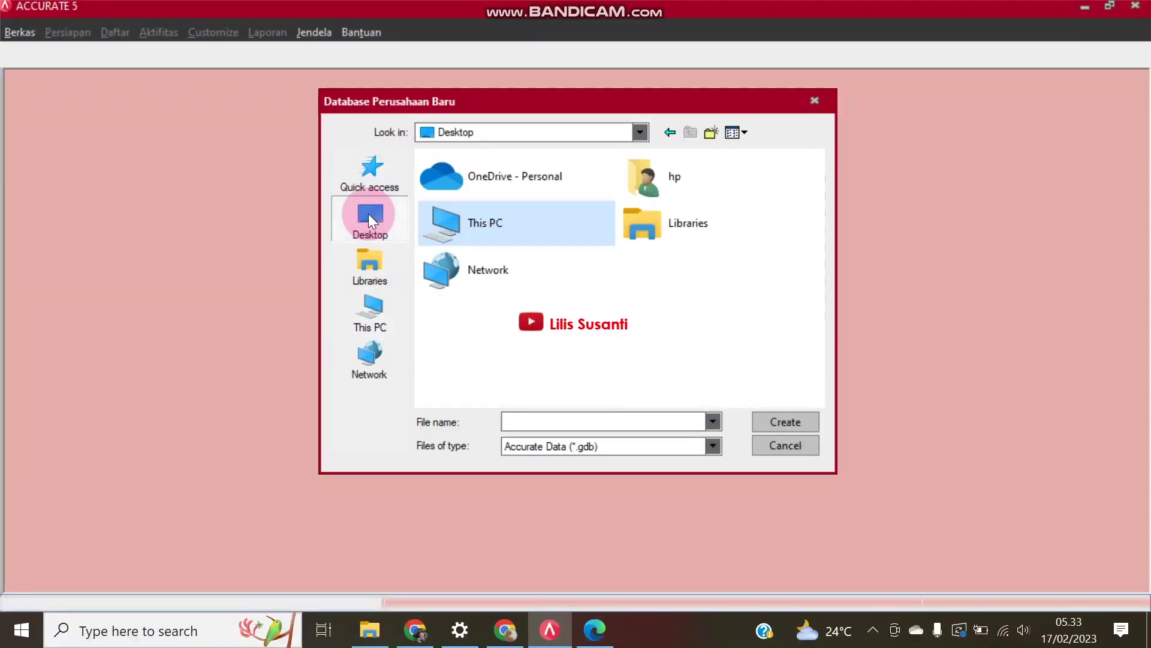
left_click(365, 311)
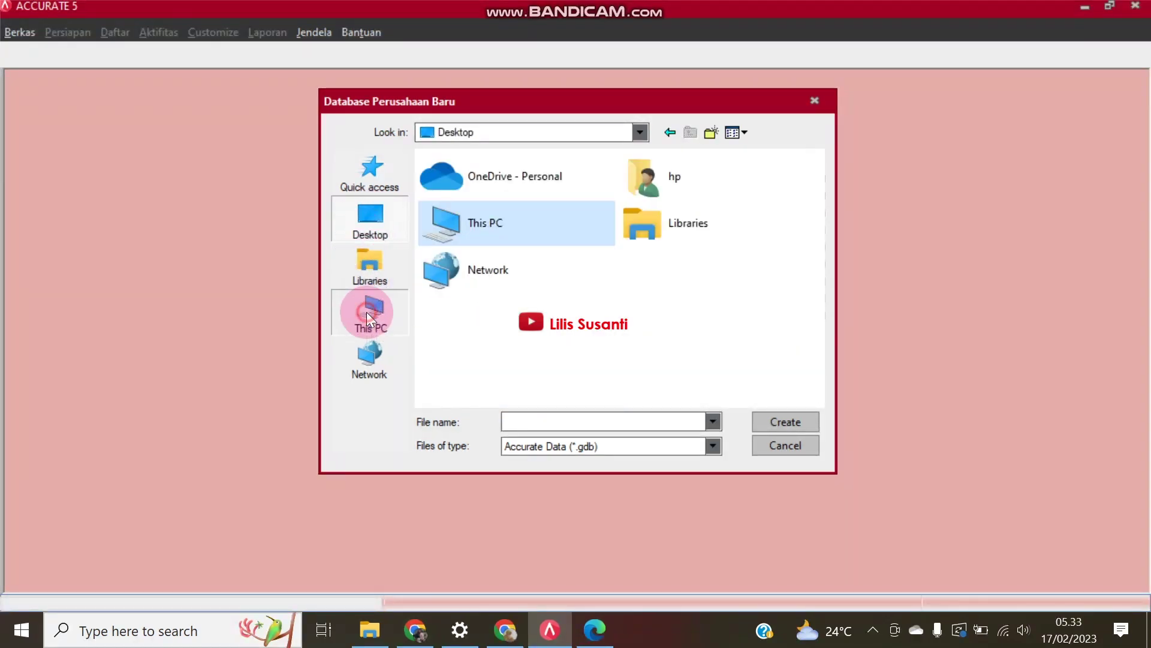
double_click(506, 282)
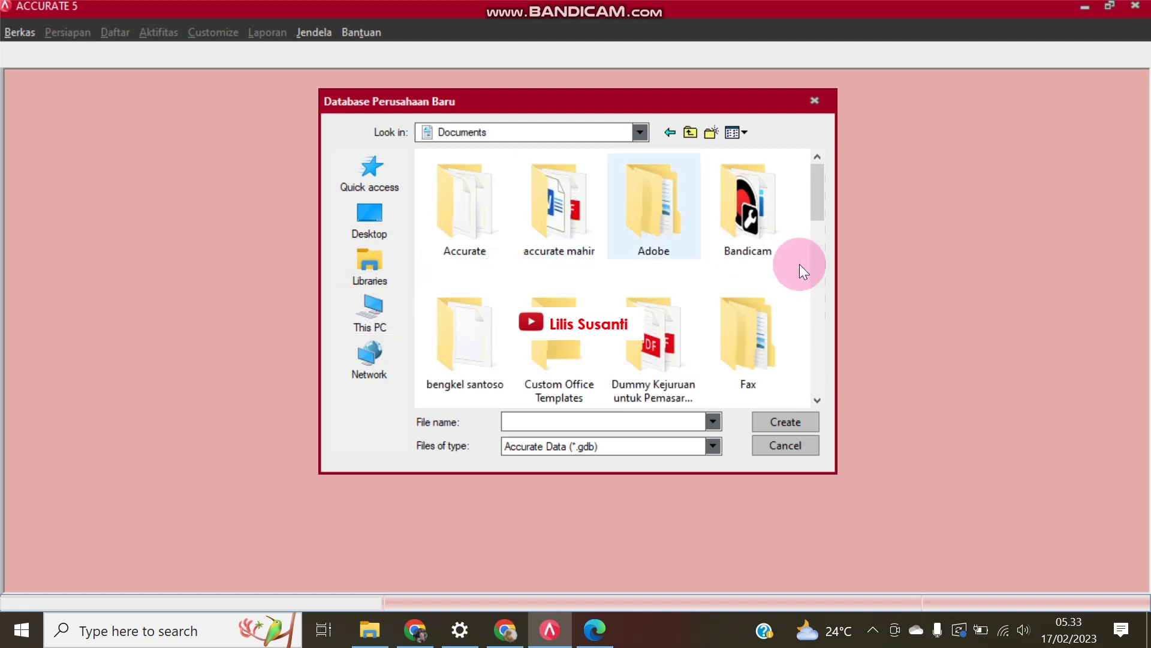
left_click(818, 373)
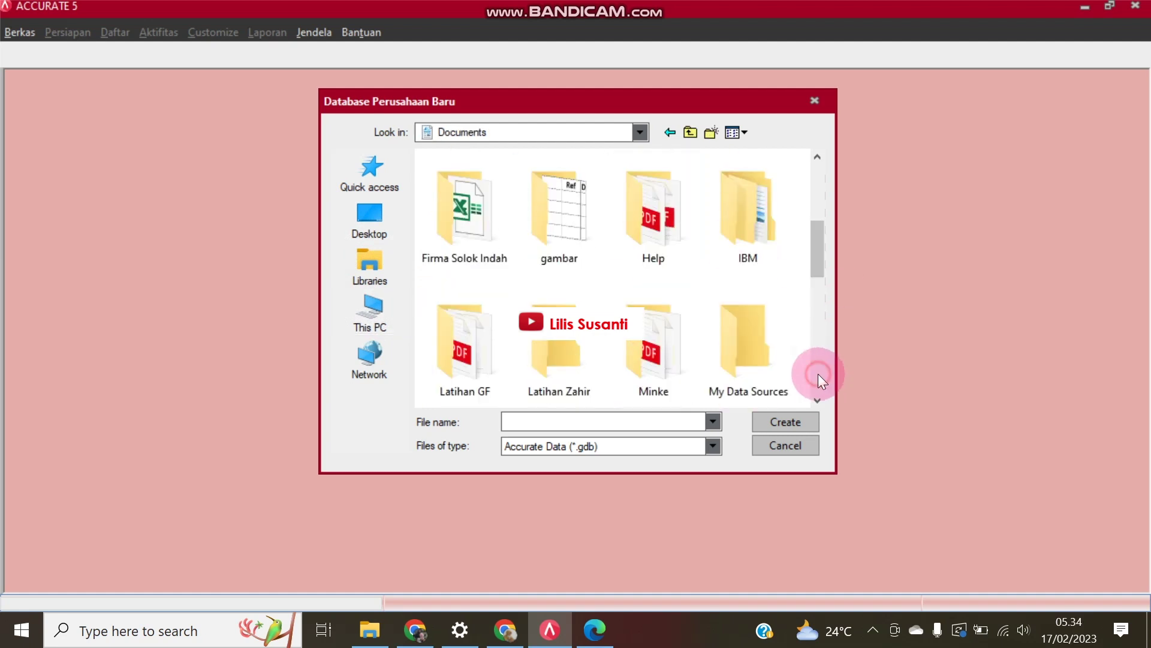
left_click(818, 373)
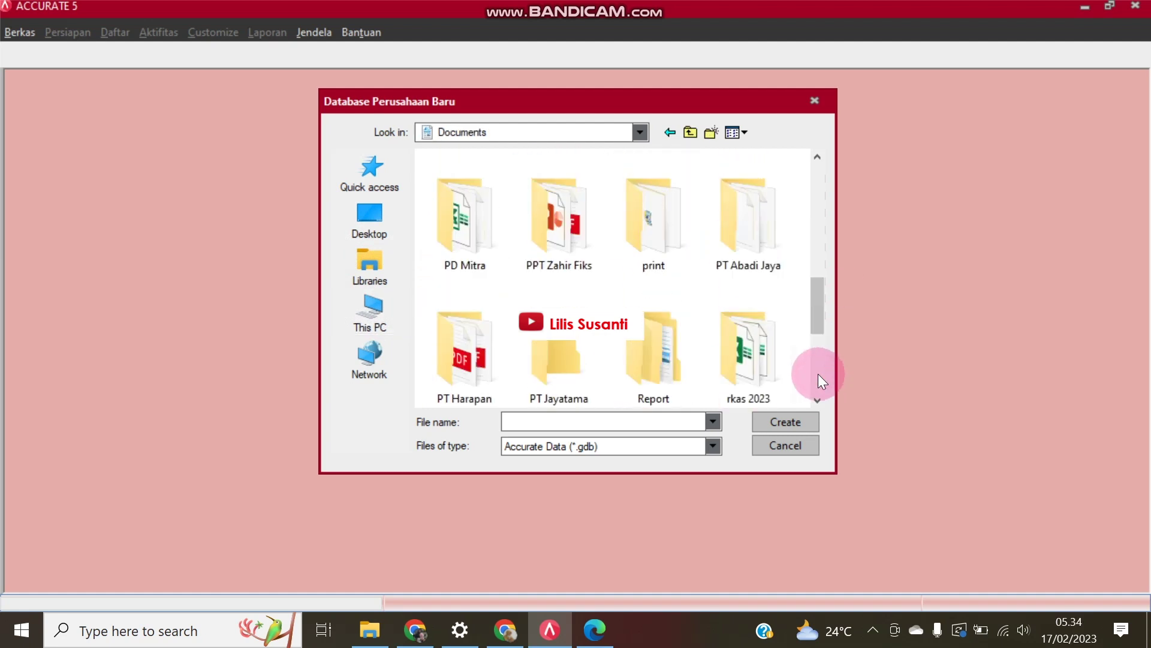
double_click(537, 379)
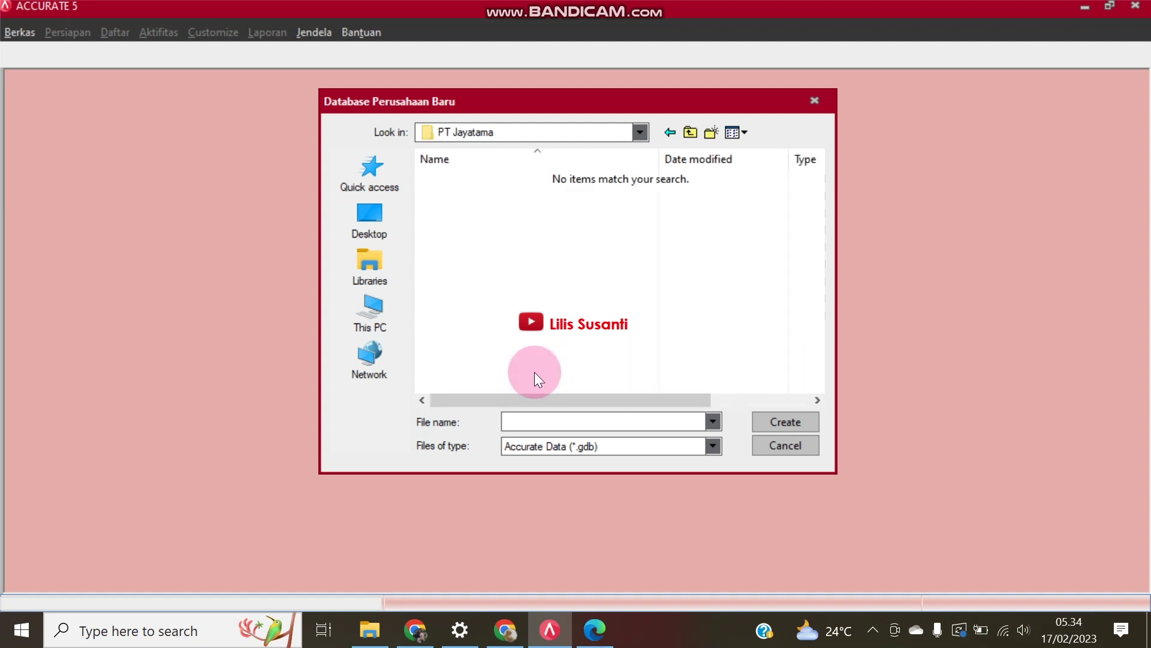
- Name the database file PT Jayatama and create the database
left_click(540, 423)
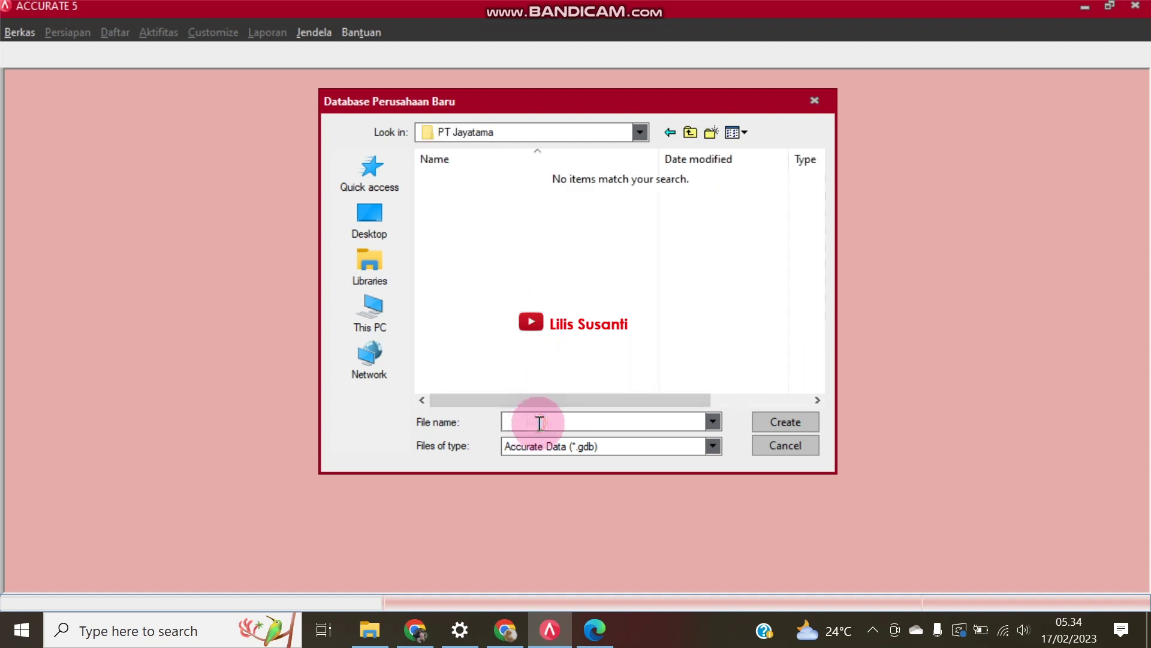
type("PT")
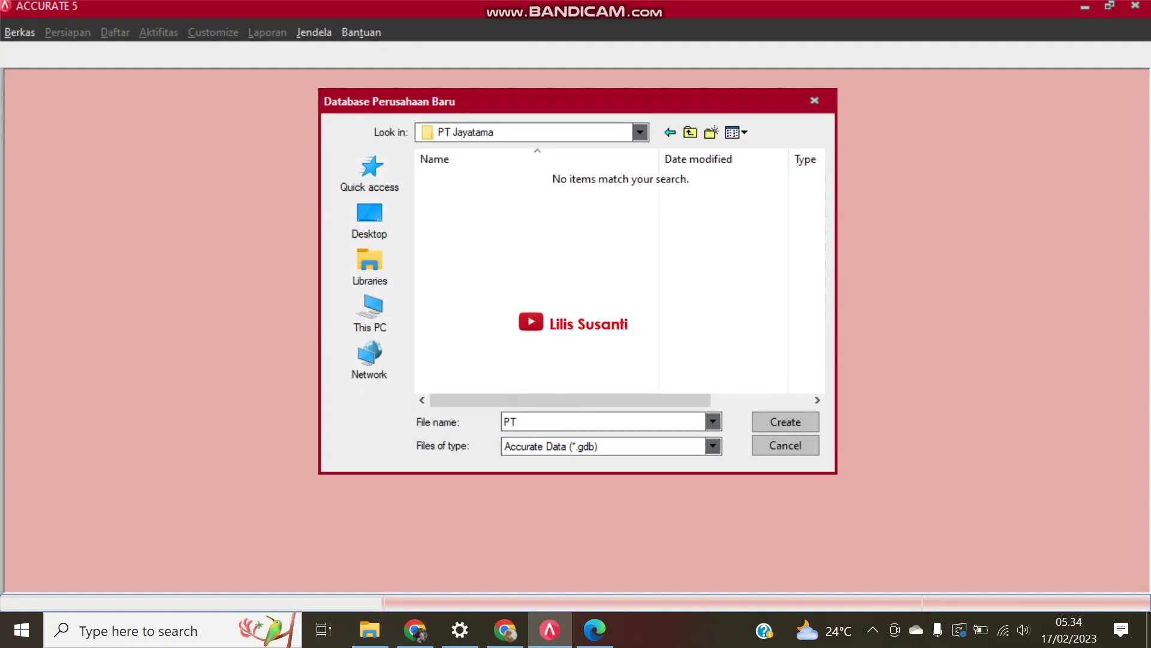
type(" Jayatama")
left_click(783, 420)
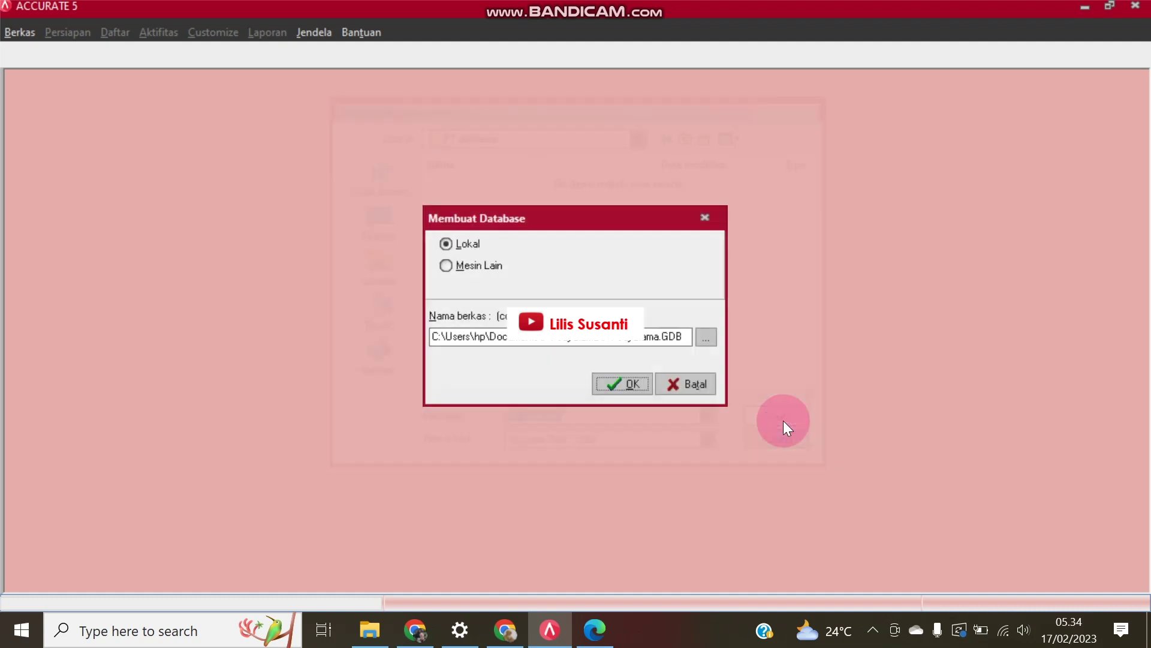
left_click(627, 379)
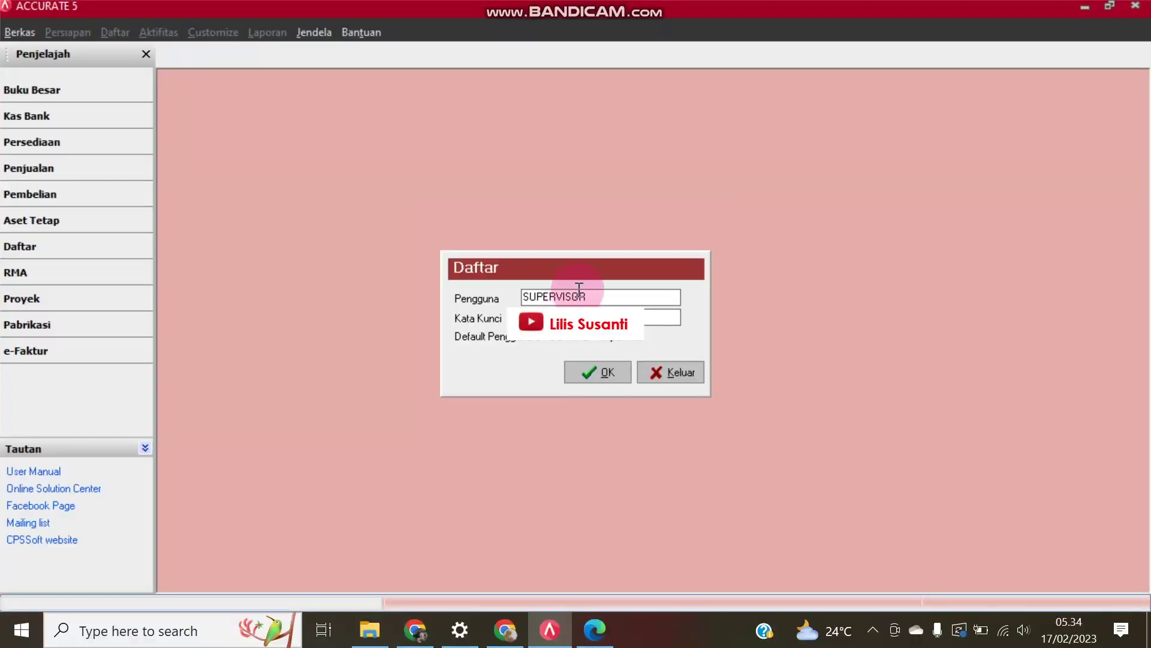
- Log in to the new database as SUPERVISOR
double_click(602, 301)
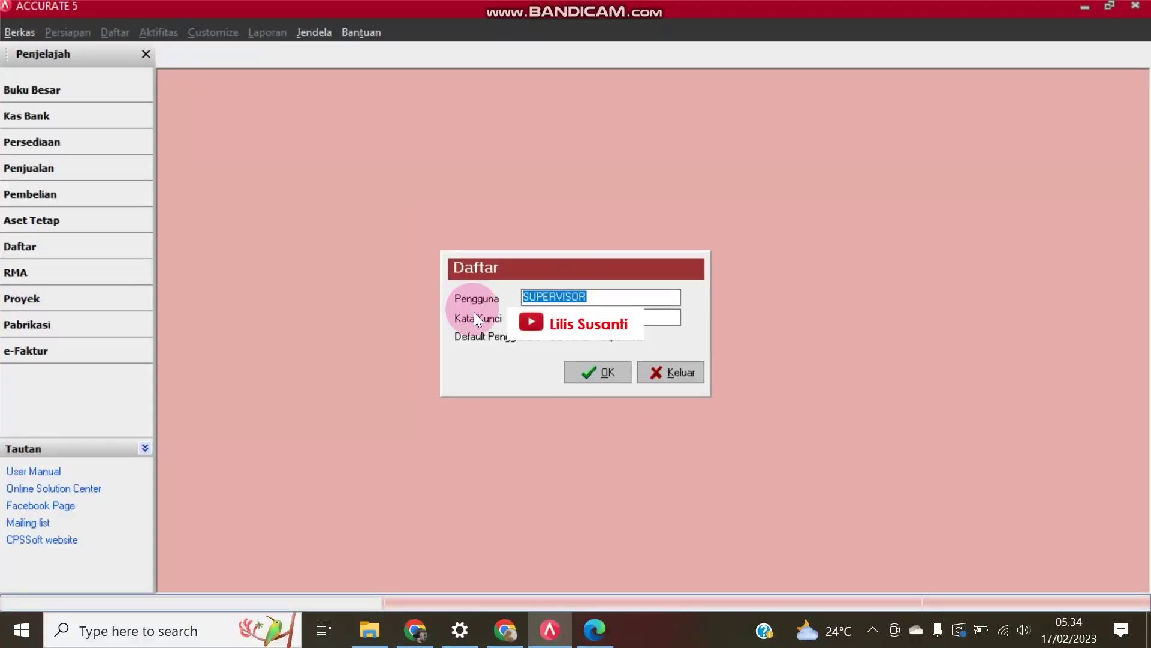
left_click(566, 318)
left_click(604, 374)
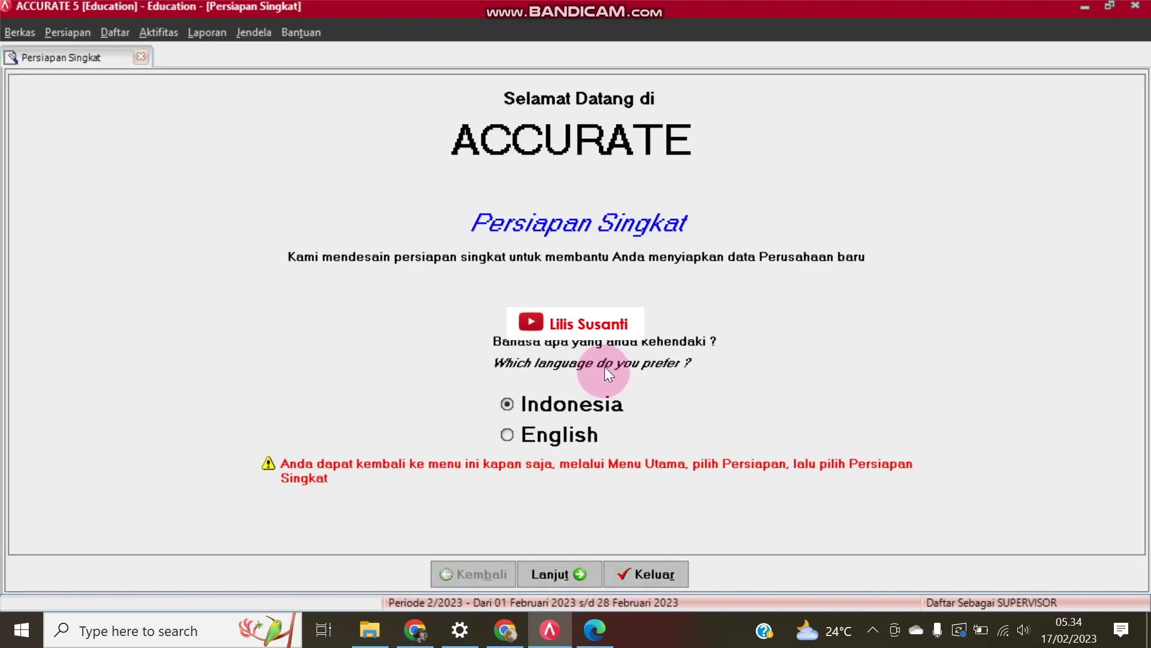
- Arrange the ACCURATE window beside the PDF and start the quick setup with Indonesia and Persiapan Standar, accepting creation of the default codes
left_click(1110, 6)
left_click_drag(576, 210, 1148, 607)
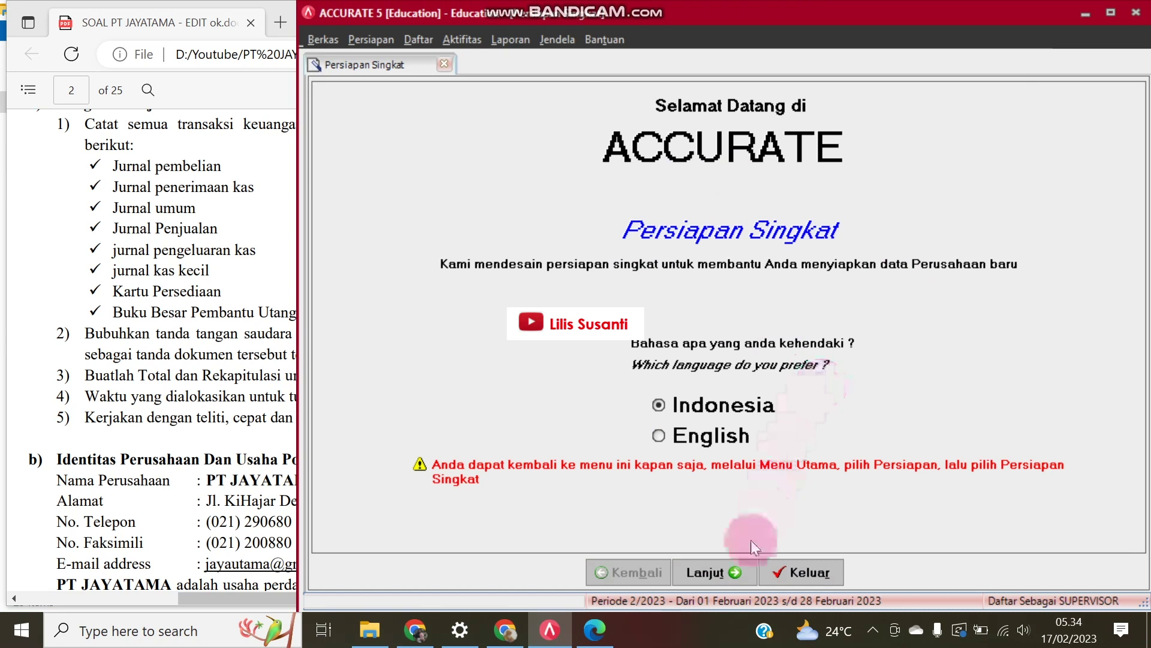
left_click(722, 573)
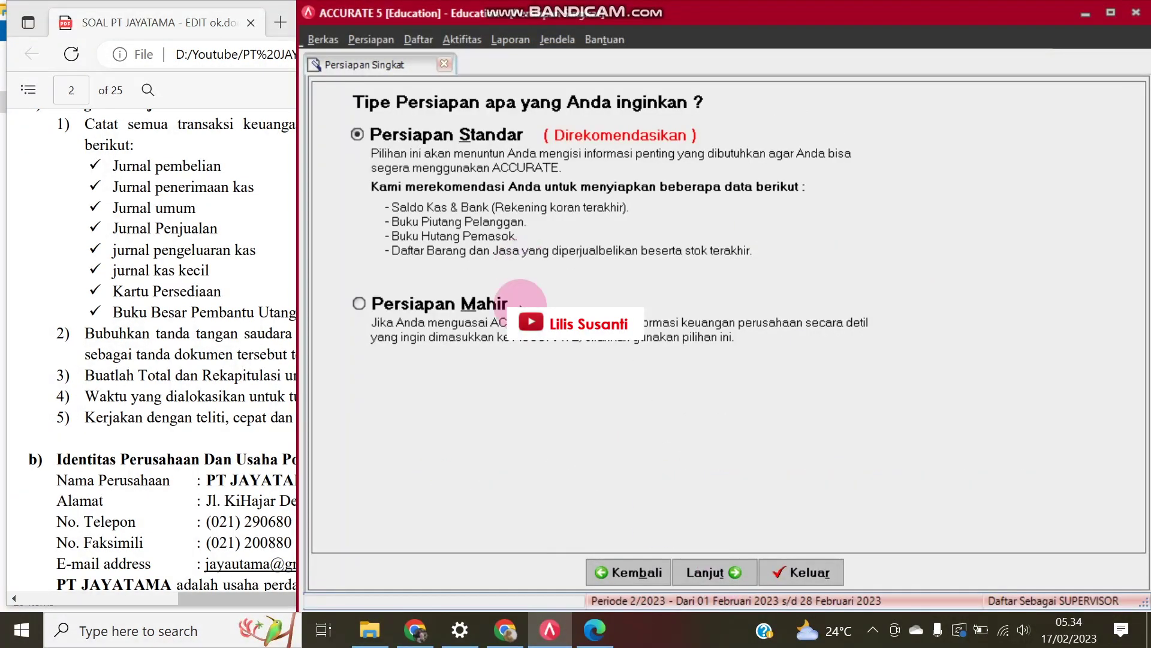
left_click_drag(298, 233, 397, 247)
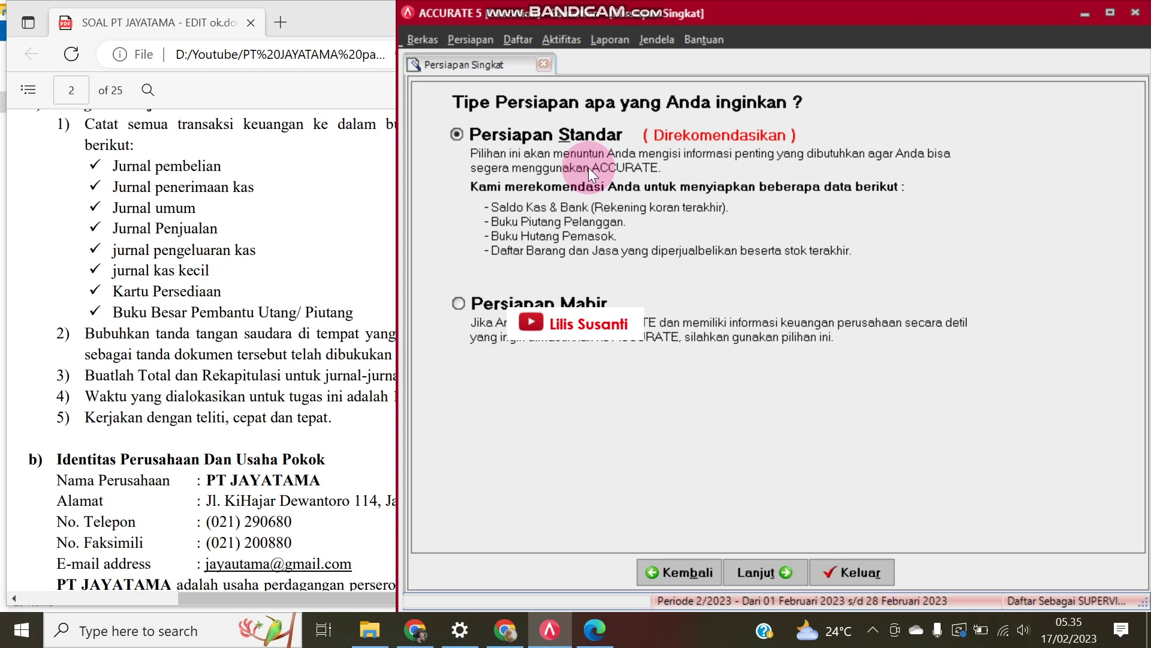
left_click(756, 560)
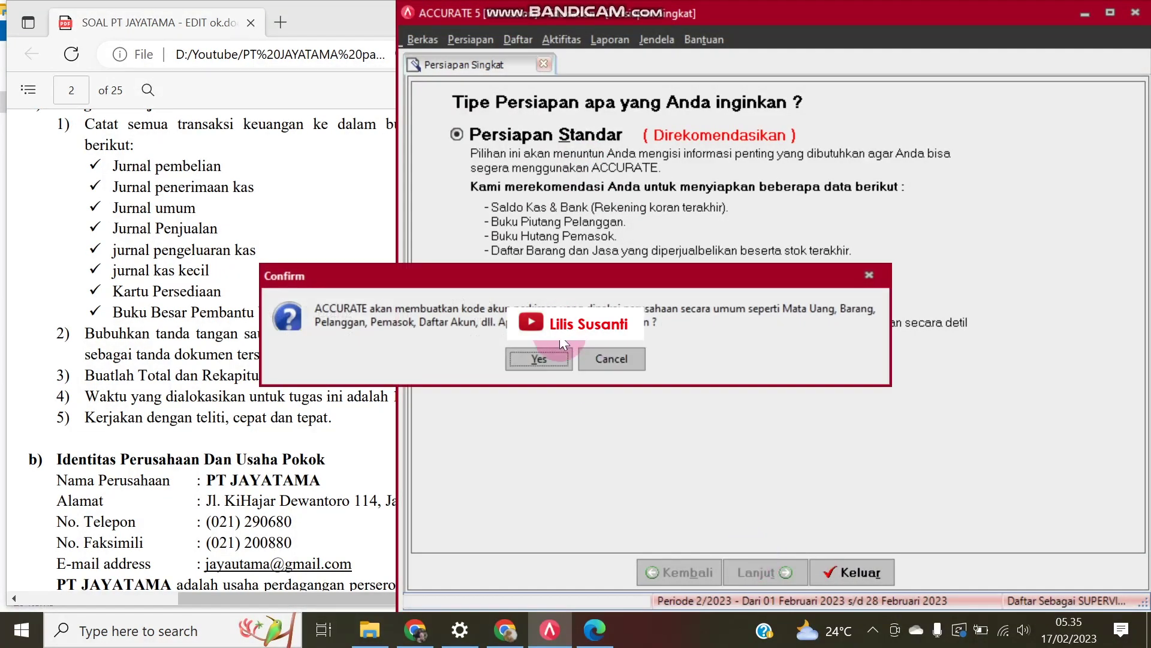
left_click(548, 362)
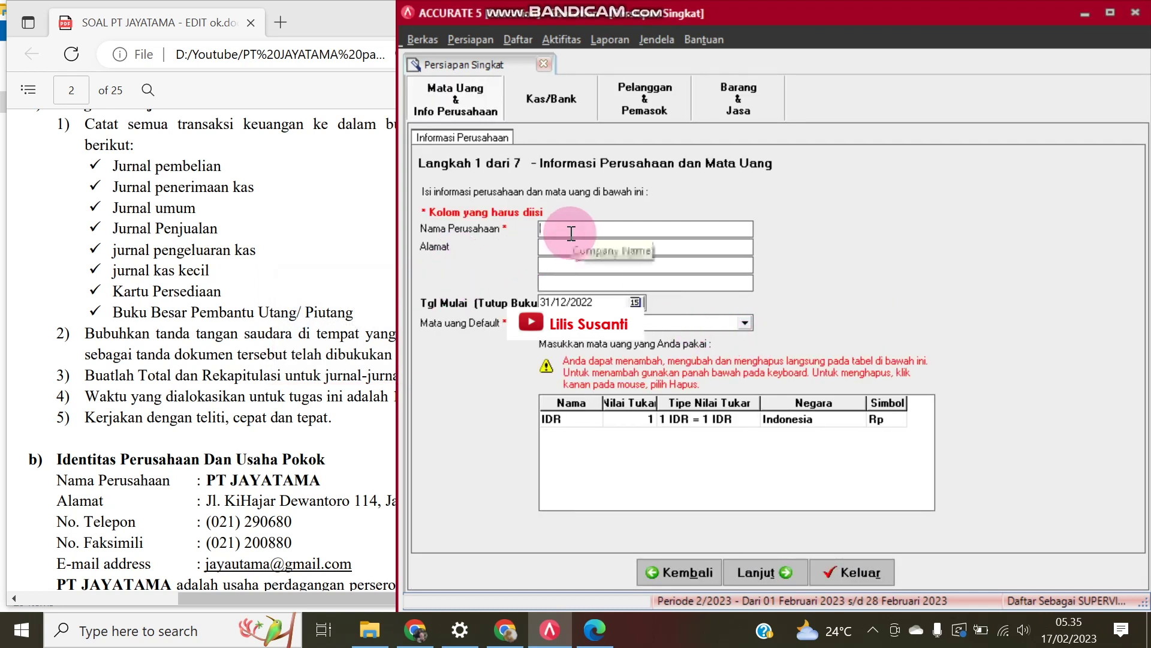
- Enter PT JAYATAMA as the company name and copy the company's address from the PDF into the first Alamat line
type("PT ")
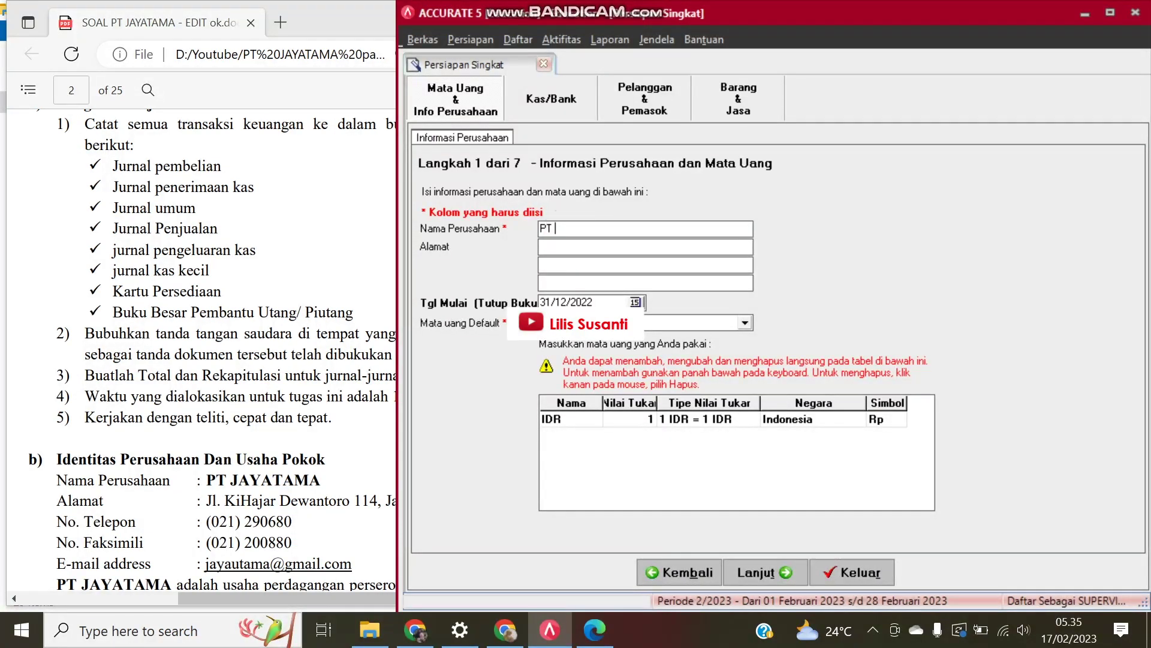
type("JAYATAMA")
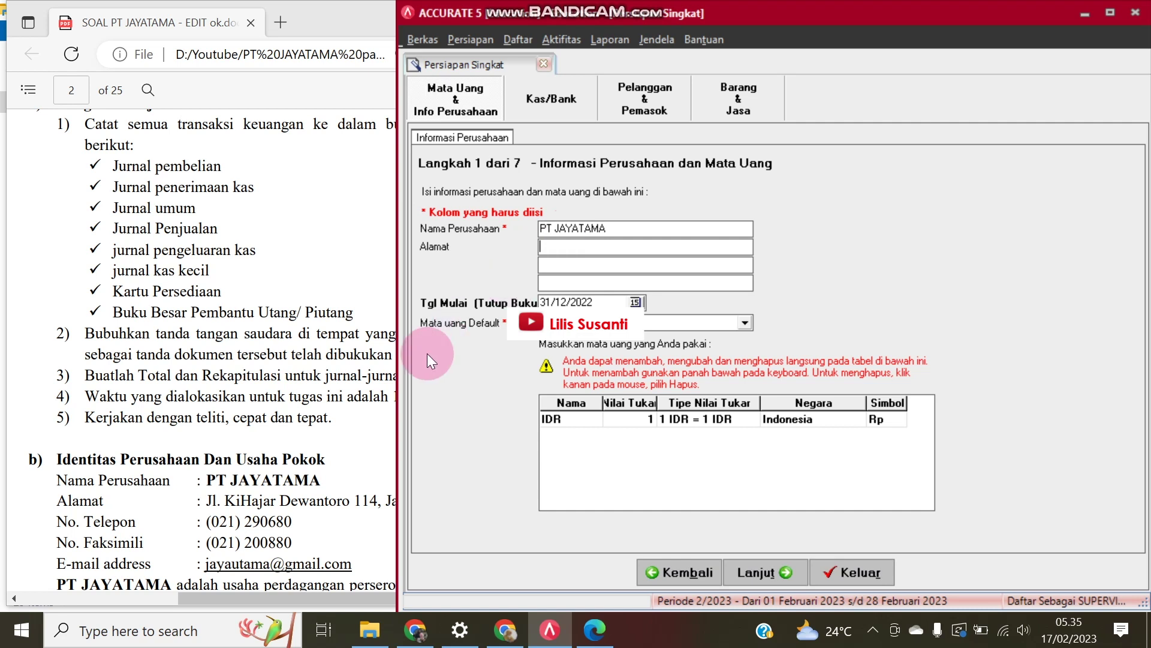
left_click_drag(209, 505, 471, 498)
key("ctrl+c")
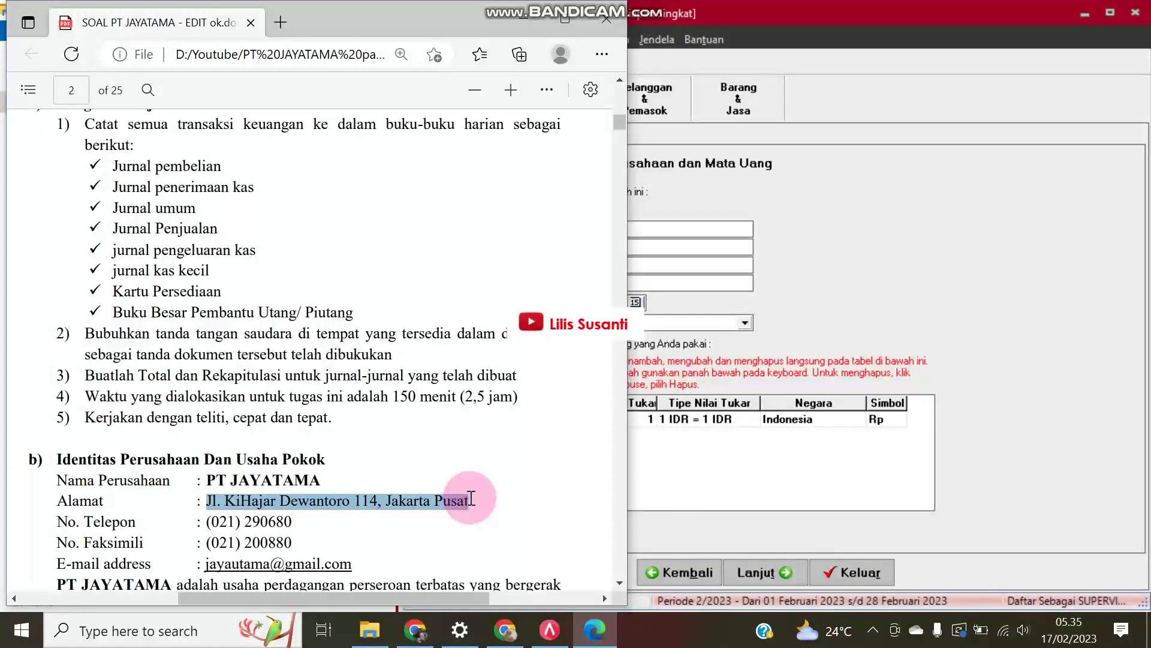
left_click(676, 252)
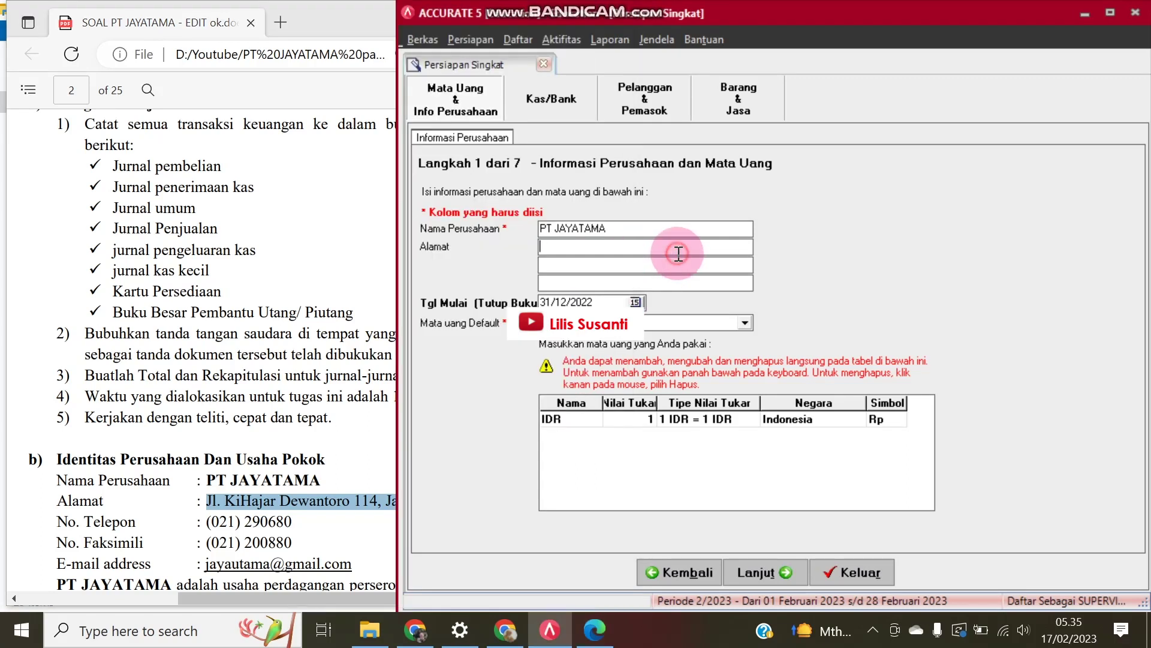
key("ctrl+v")
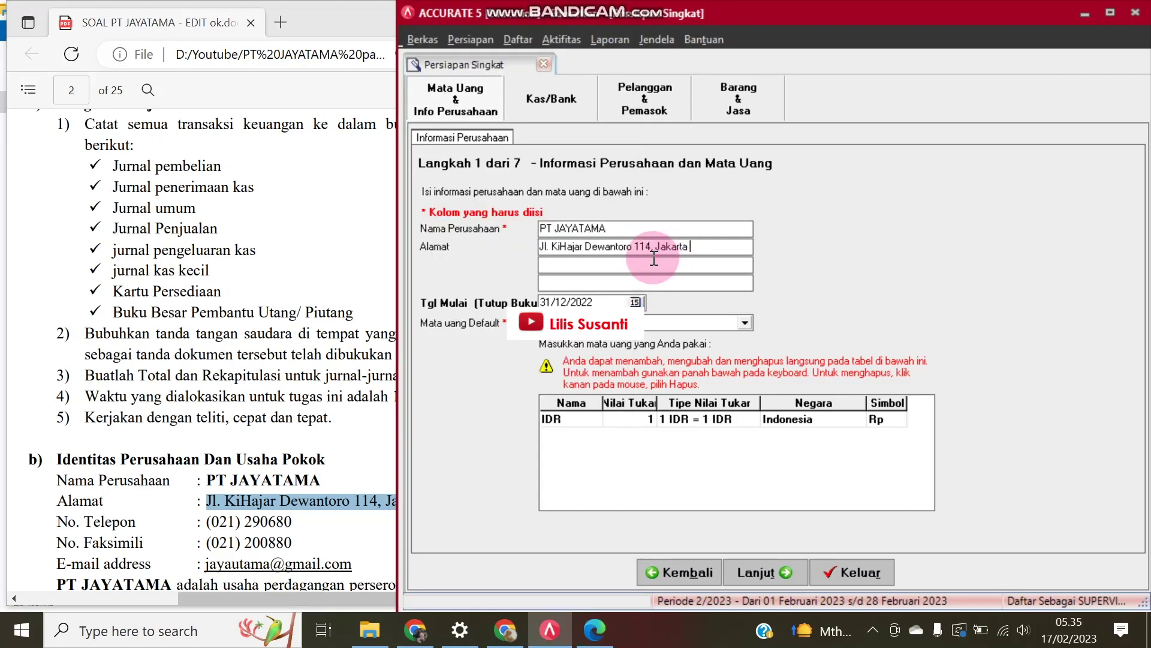
- Set the start (book closing) date to 30/11/2021
left_click_drag(616, 301, 497, 300)
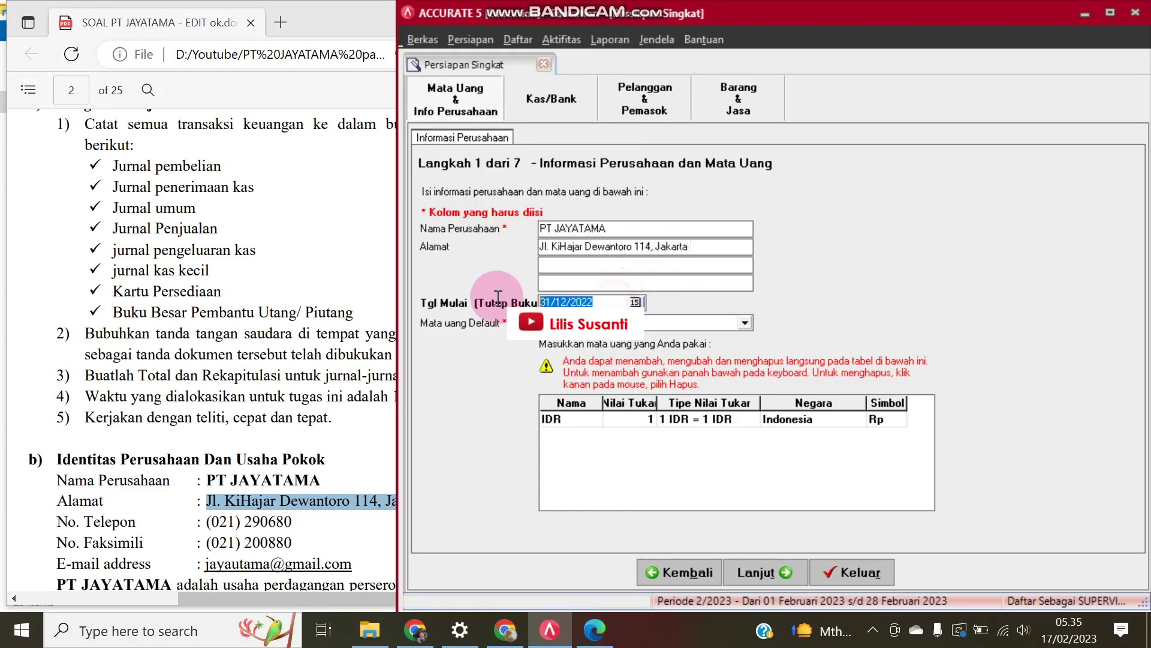
type("31")
key("BackSpace")
key("BackSpace")
type("30/11/2021")
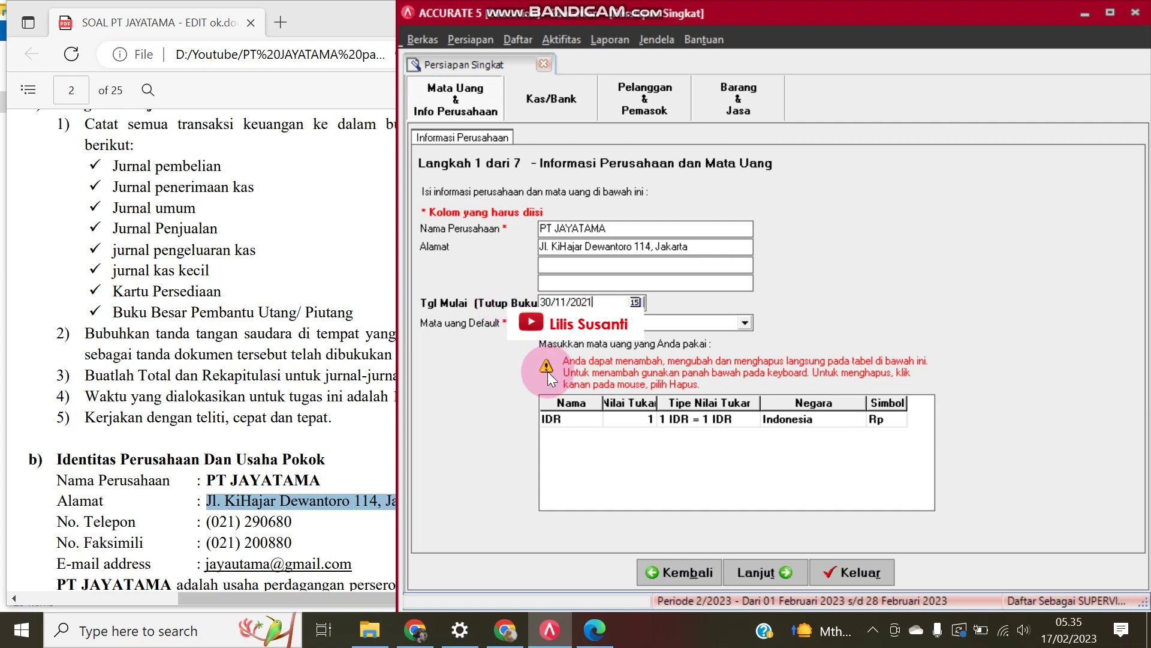
- Examine the account balance list (Daftar Saldo) in the exercise PDF for its closing date, and return to the ACCURATE setup form
left_click(252, 401)
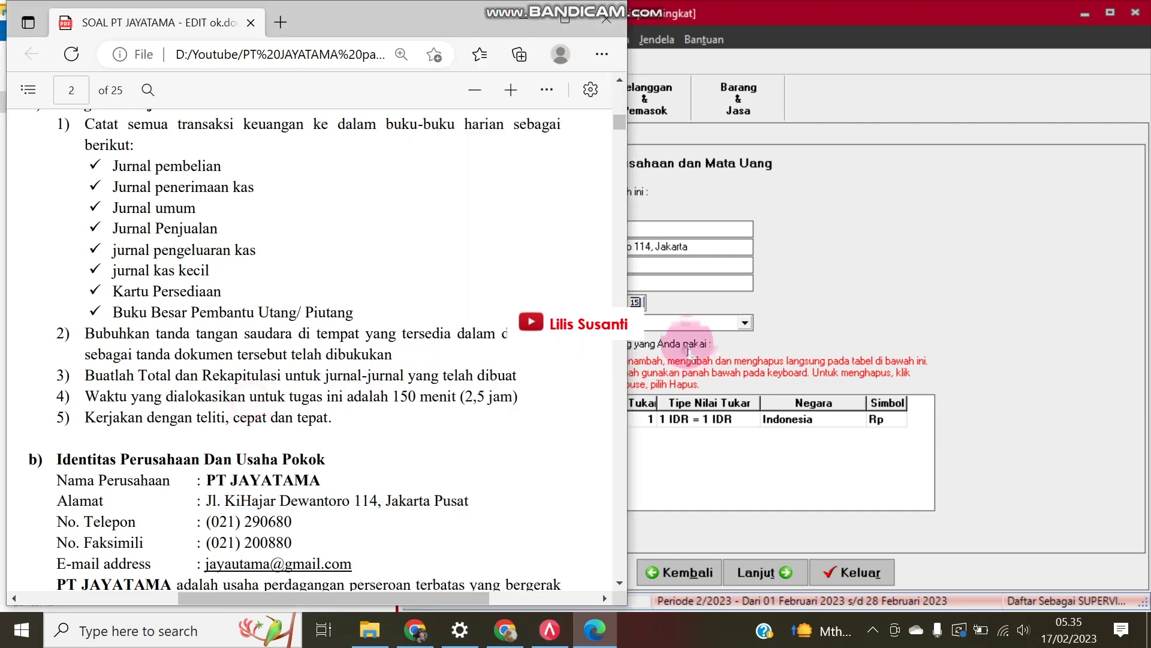
scroll(612, 411, "down", 15)
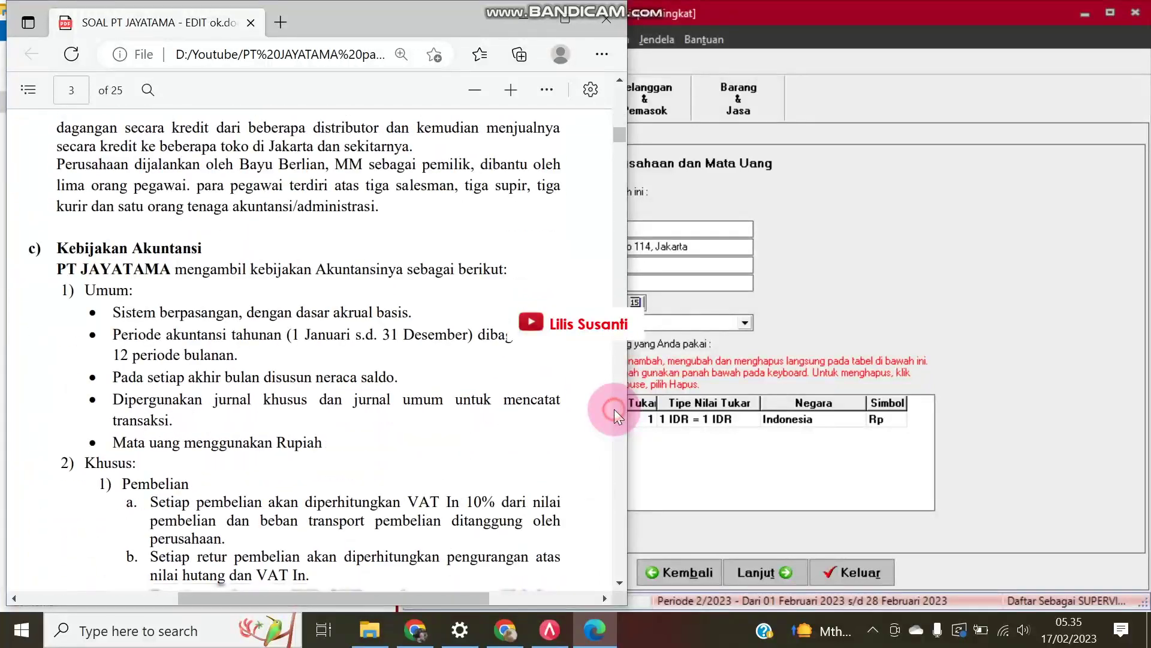
scroll(615, 414, "down", 20)
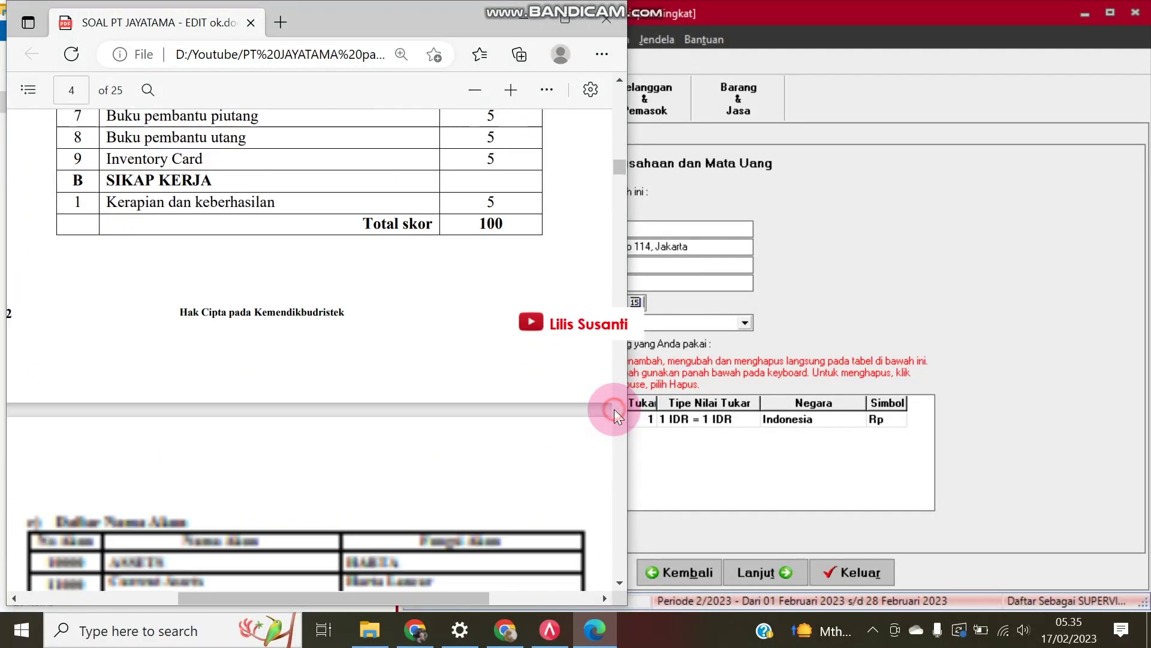
scroll(614, 412, "down", 20)
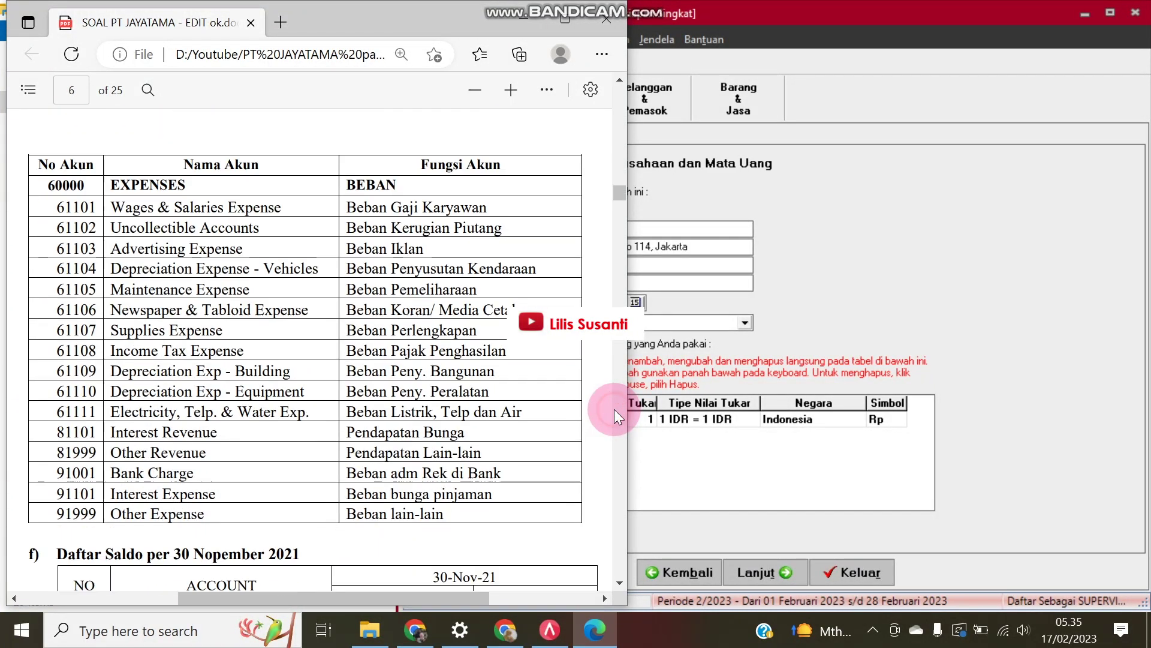
scroll(614, 409, "down", 3)
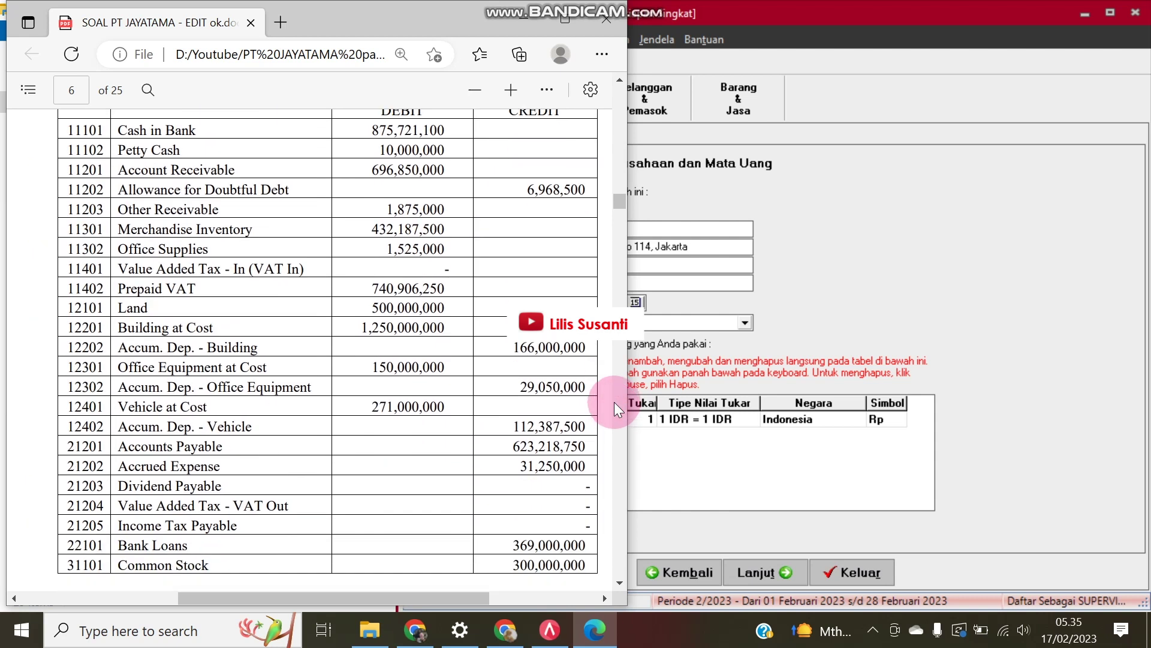
left_click(619, 81)
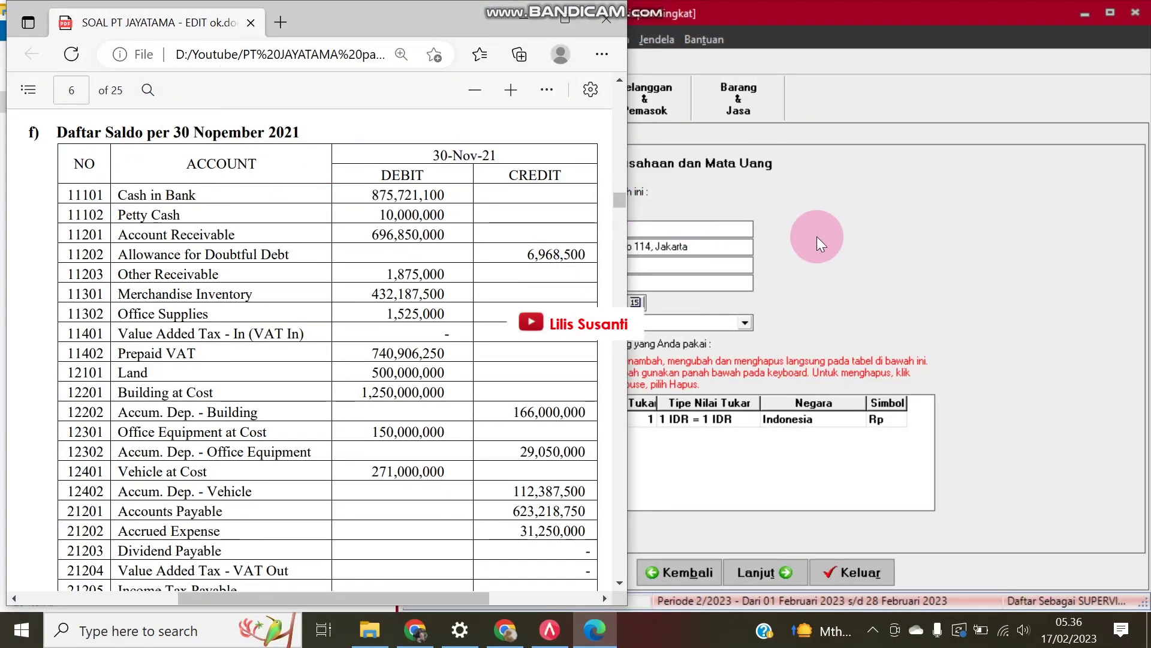
left_click(881, 250)
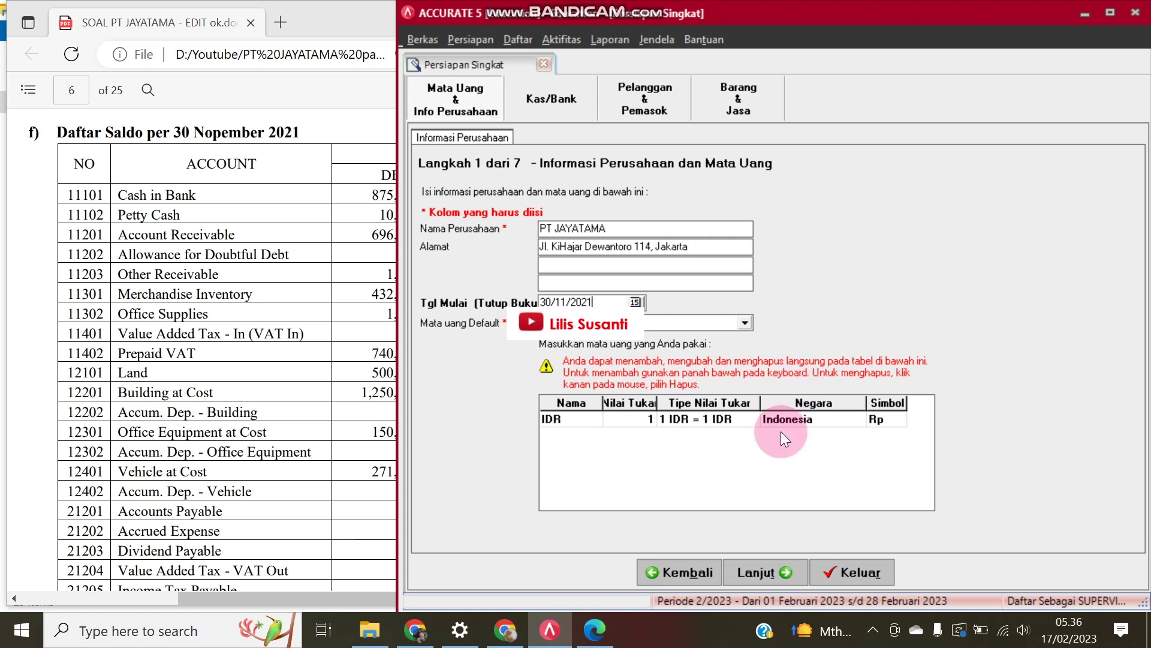
- Continue to the cash and bank information and set the balance date of both Cash and Bank to 30/11/2021
left_click(774, 574)
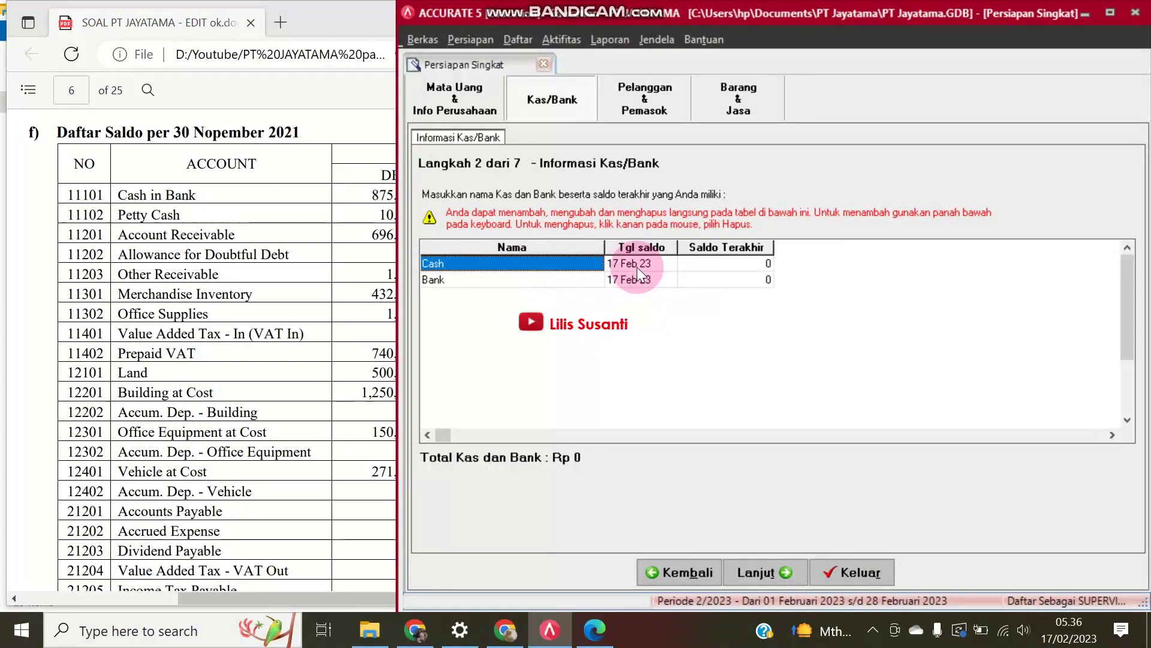
left_click(644, 268)
type("30")
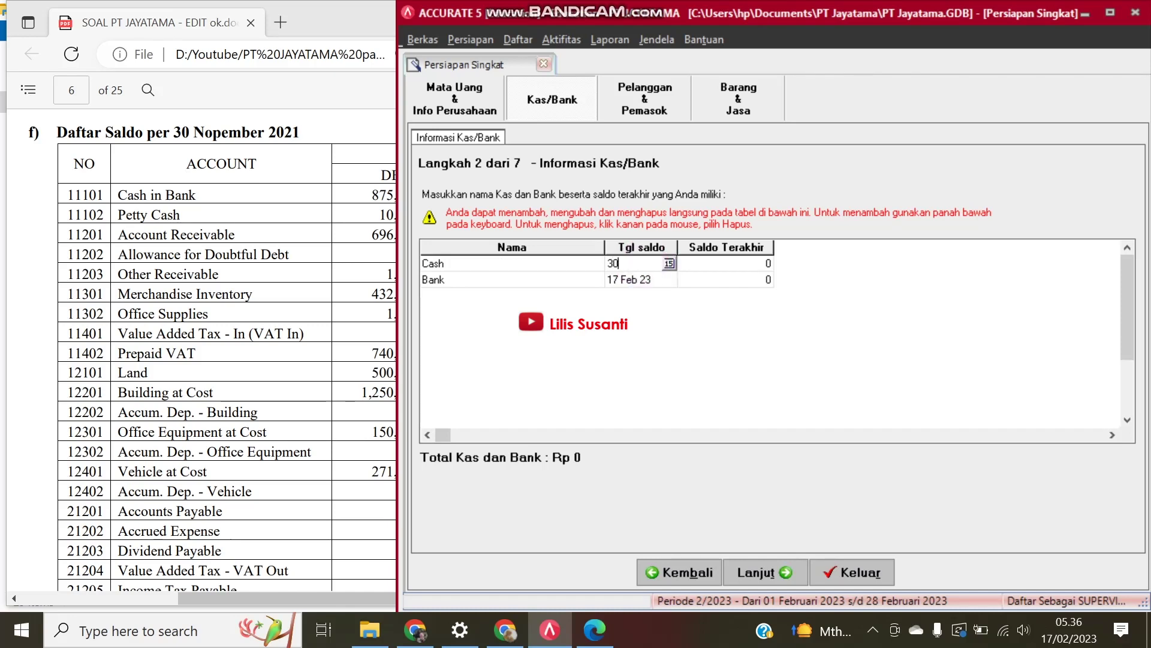
type("/11/2")
type("1")
key("Tab")
key("Tab")
key("Tab")
type("30/11/202")
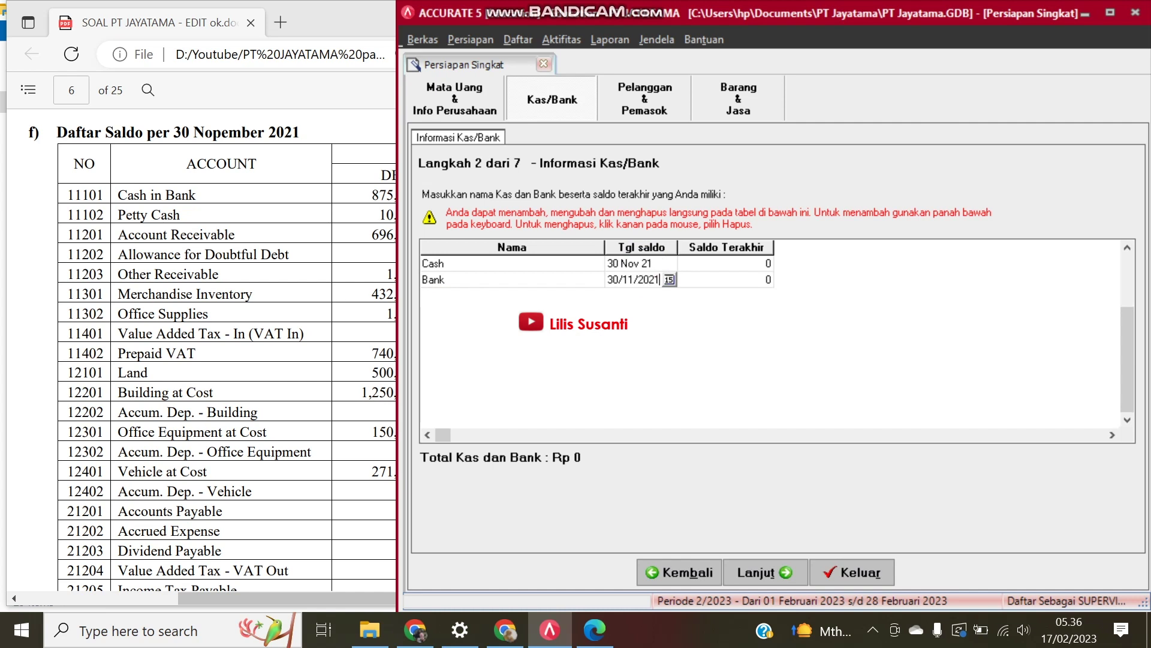
key("Tab")
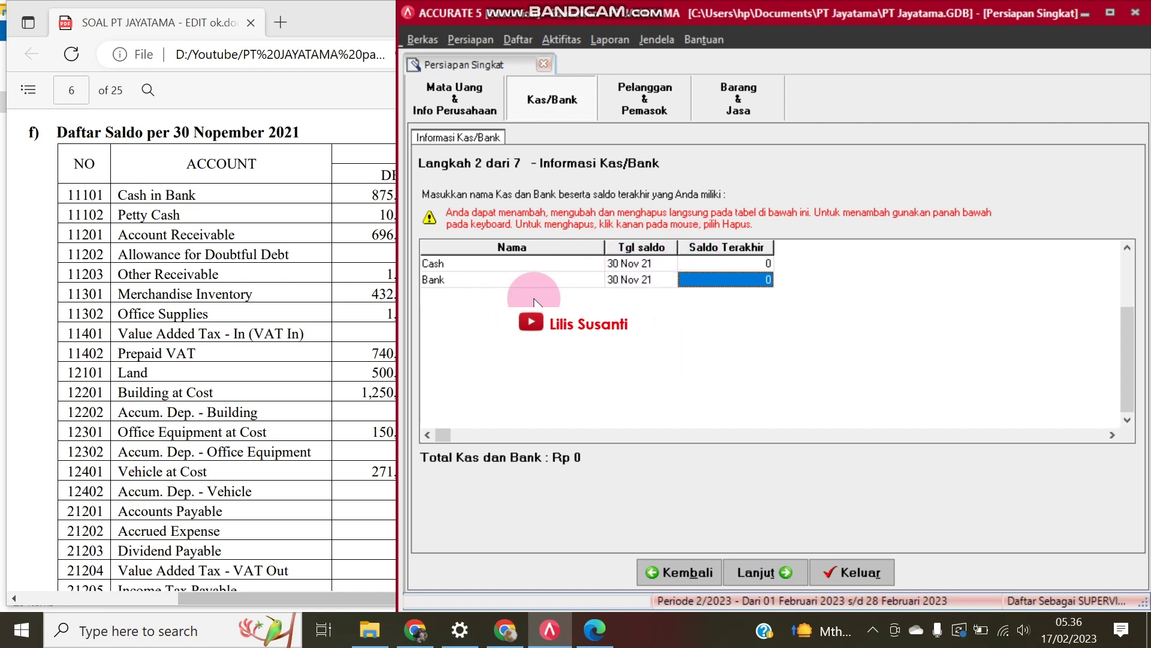
- Continue to the customer information without entering closing balances for Cash and Bank
left_click(186, 219)
left_click(754, 412)
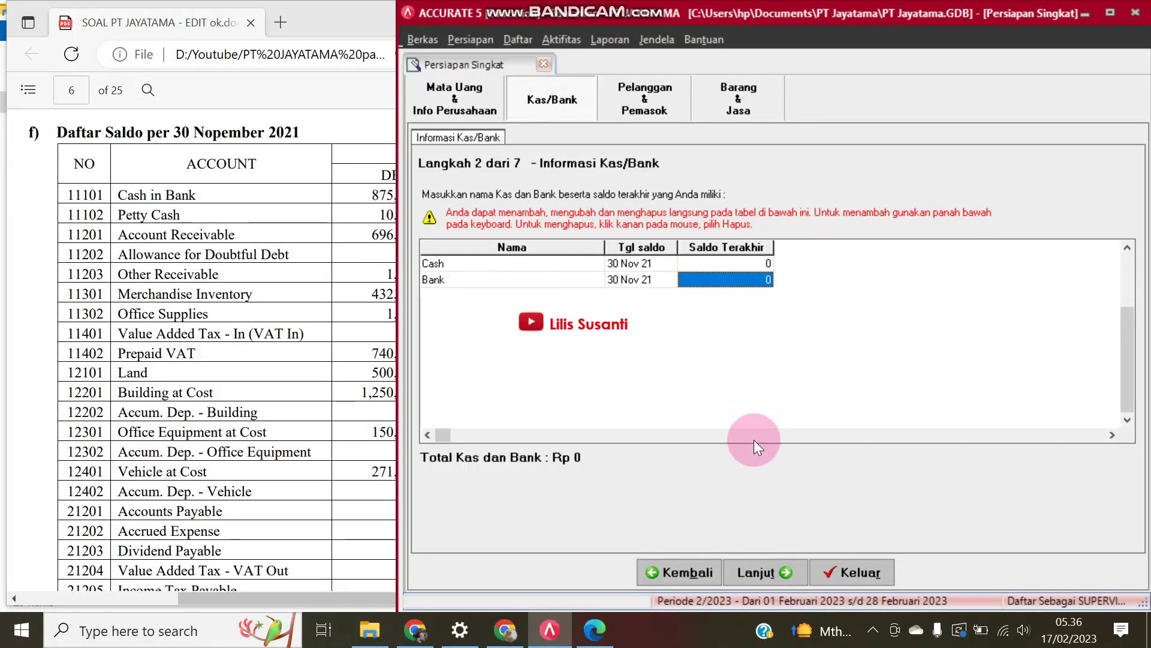
left_click(759, 572)
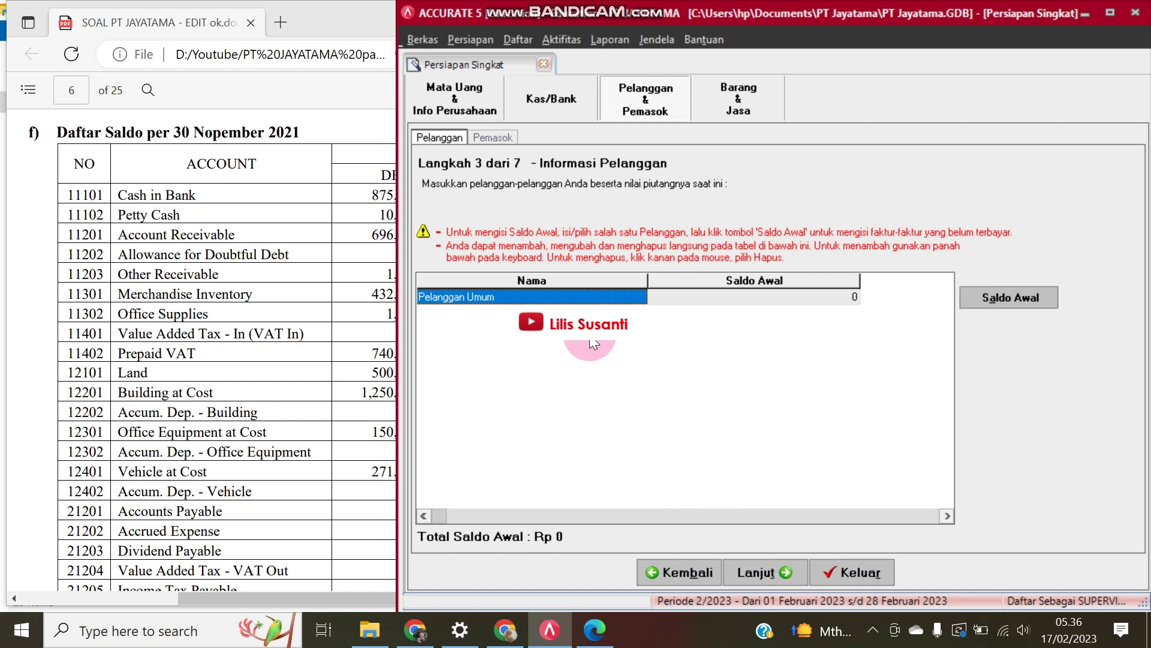
- Examine the inventory, trade receivable and trade payable lists per 30 November 2021 in the exercise PDF, and return to the ACCURATE setup form
left_click(303, 260)
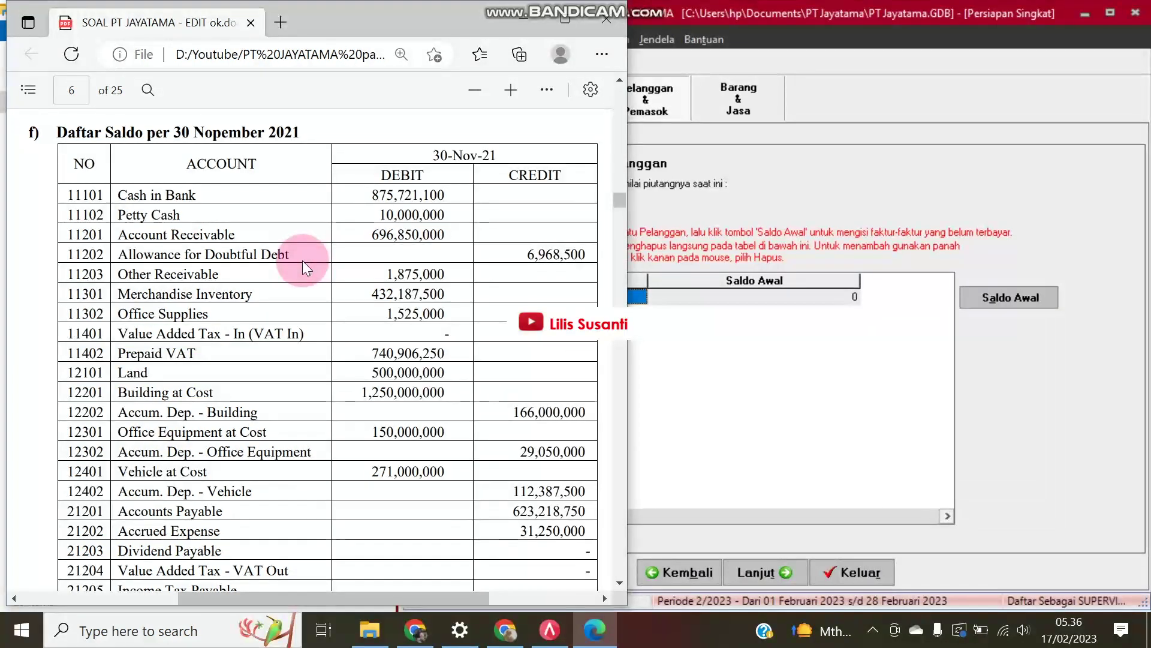
scroll(302, 260, "down", 20)
scroll(302, 260, "down", 10)
scroll(304, 267, "down", 1)
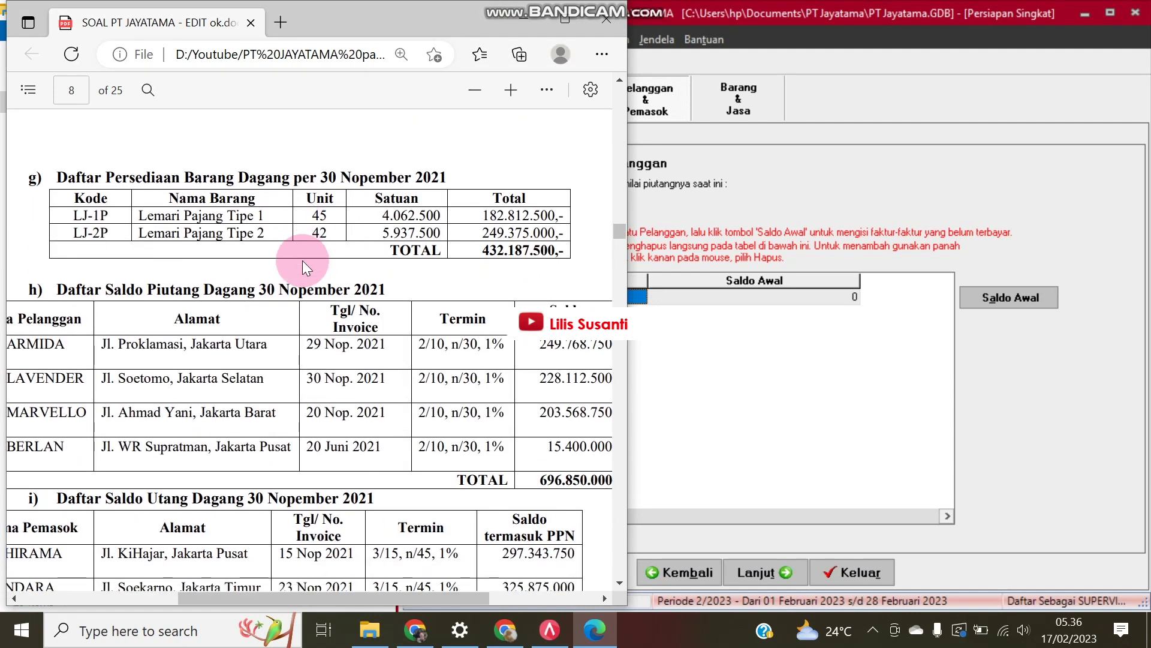
scroll(303, 264, "down", 3)
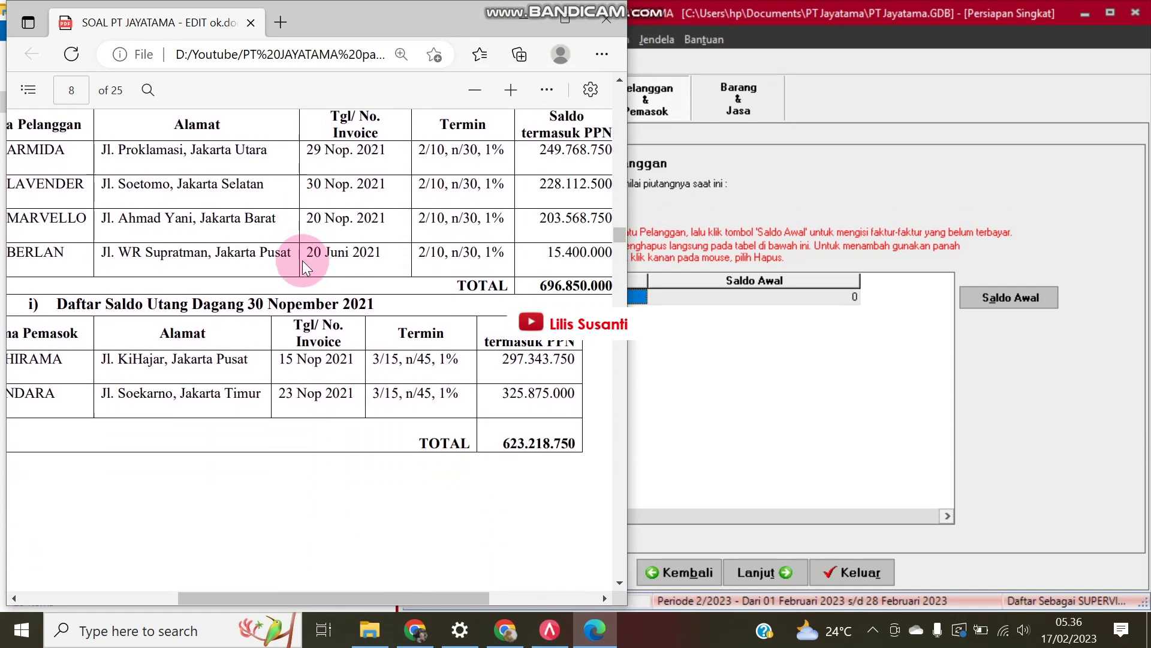
scroll(303, 262, "up", 2)
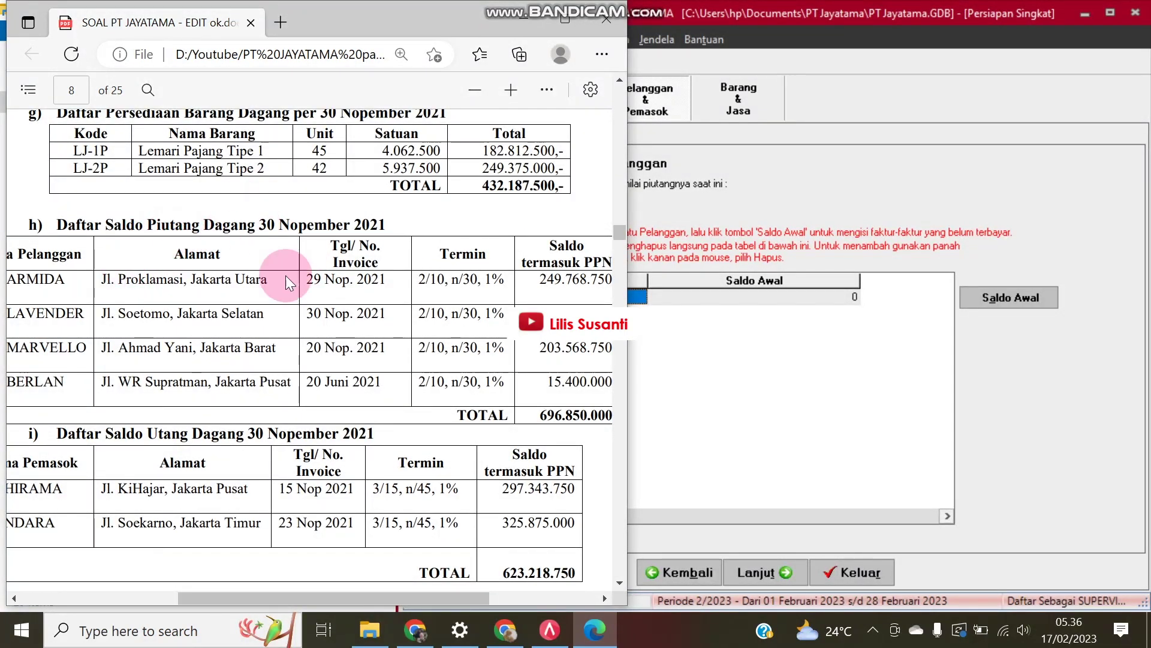
left_click(1031, 430)
left_click(748, 333)
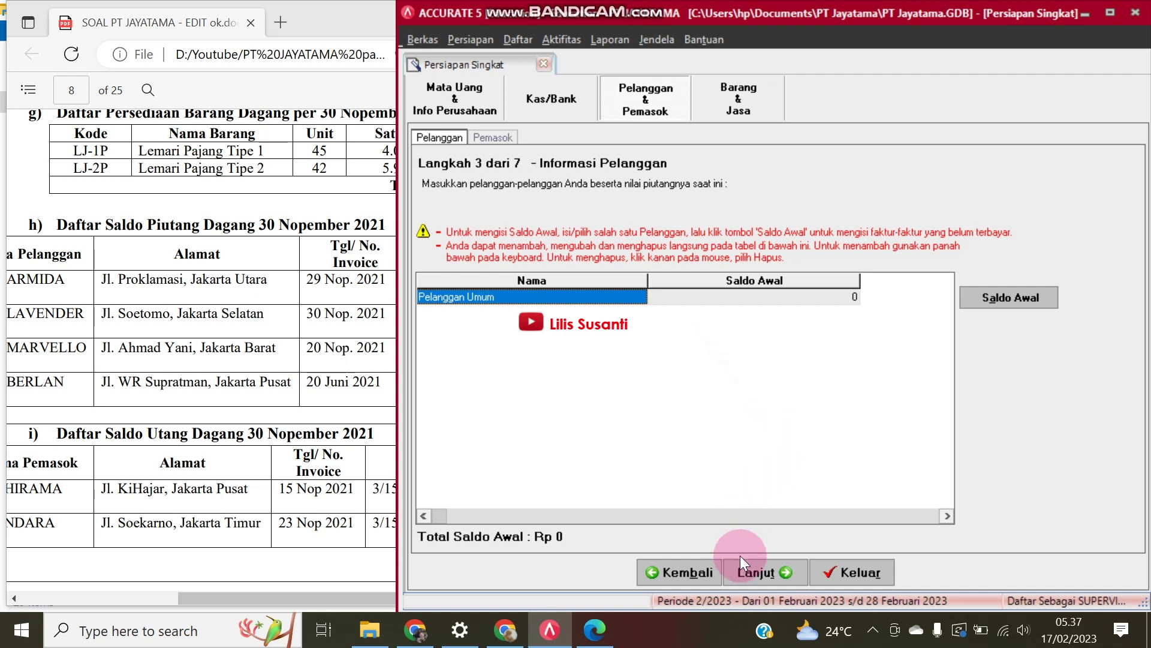
- Skip the customer and supplier entries, keep the preselected inventory method and continue to the item information
left_click(768, 569)
left_click(768, 570)
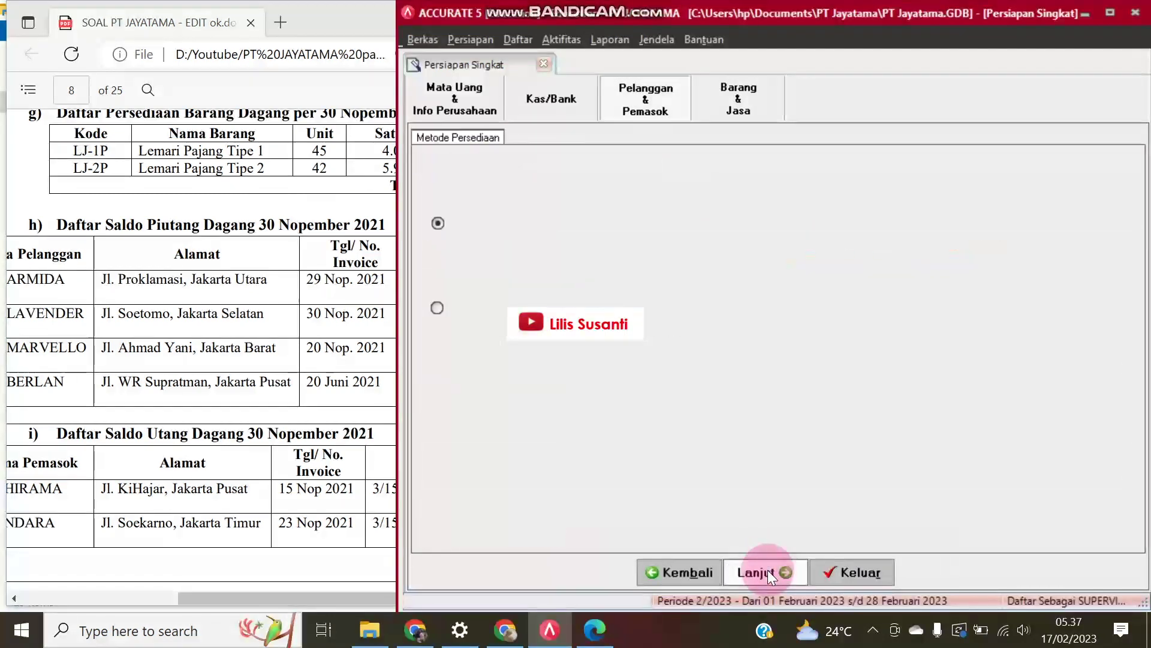
left_click(767, 570)
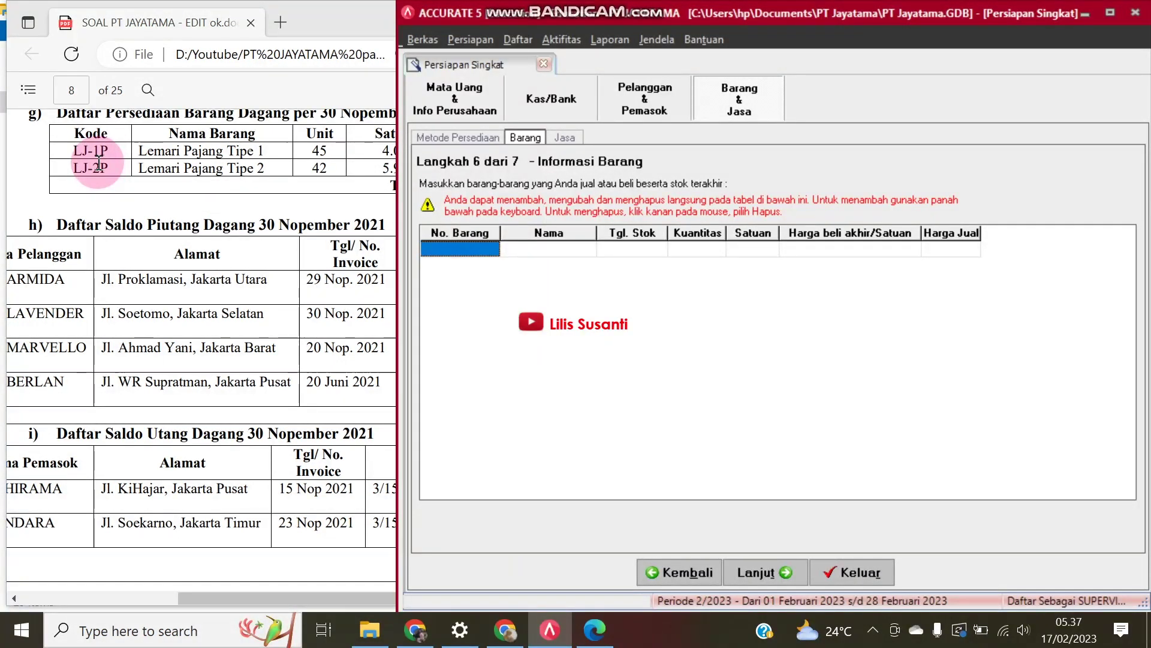
- Enter item number LJ-1P in the first row and copy its name, Lemari Pajang Tipe 1, from the PDF
type("LJ-")
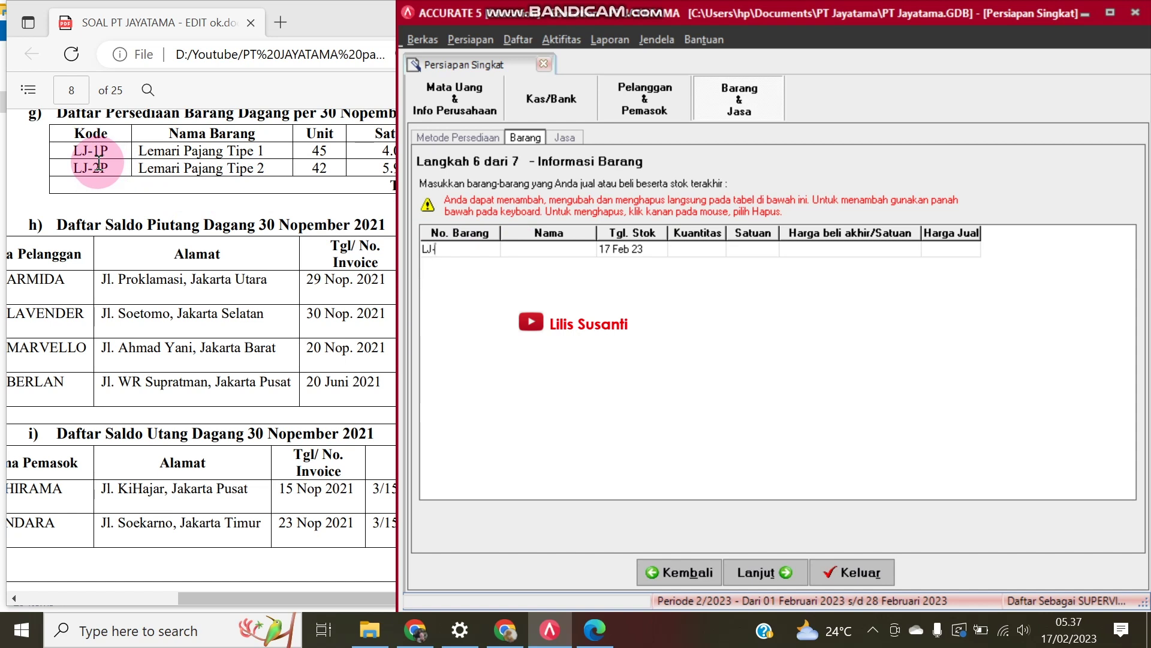
type("1P")
key("Tab")
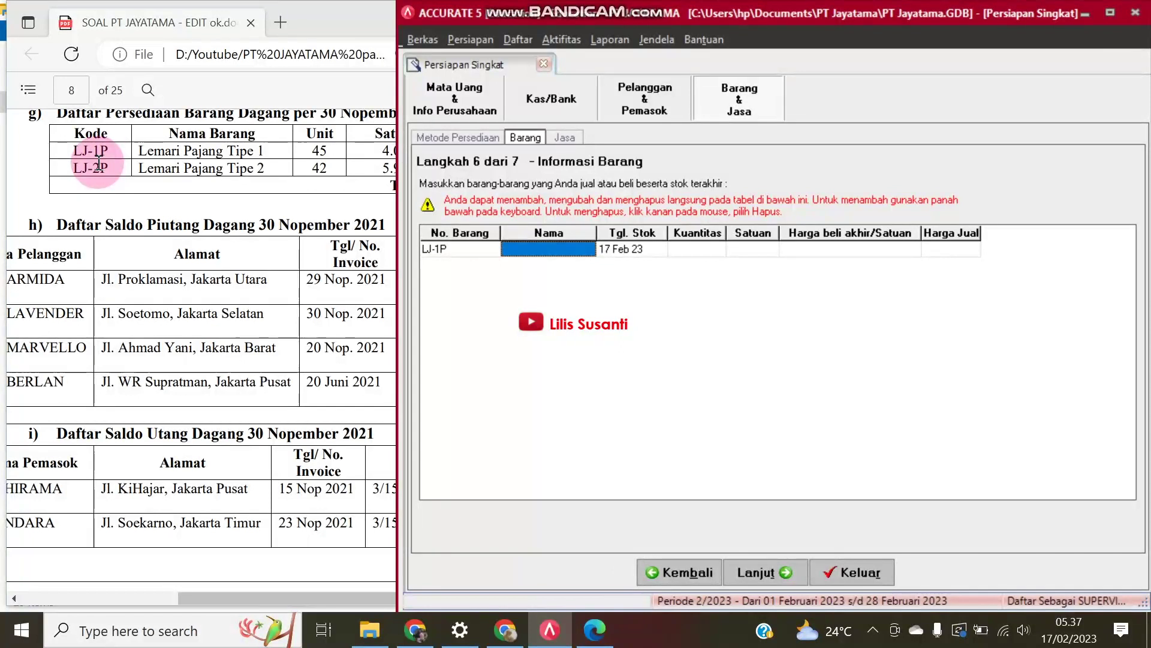
left_click(146, 154)
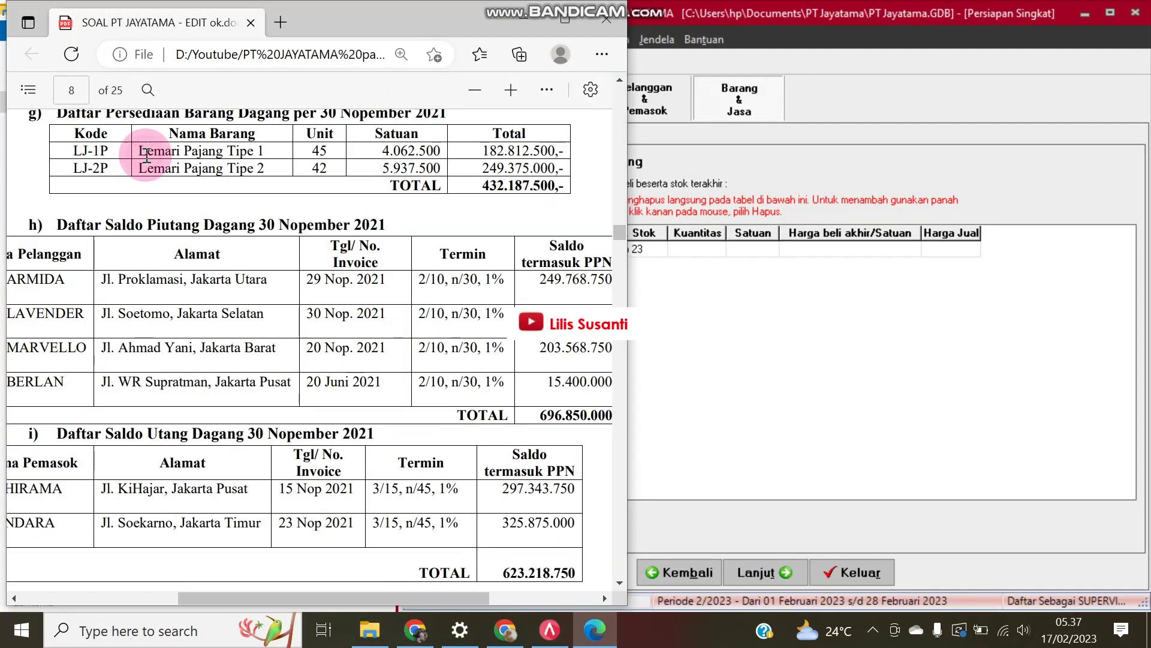
left_click_drag(136, 155, 267, 153)
key("ctrl+c")
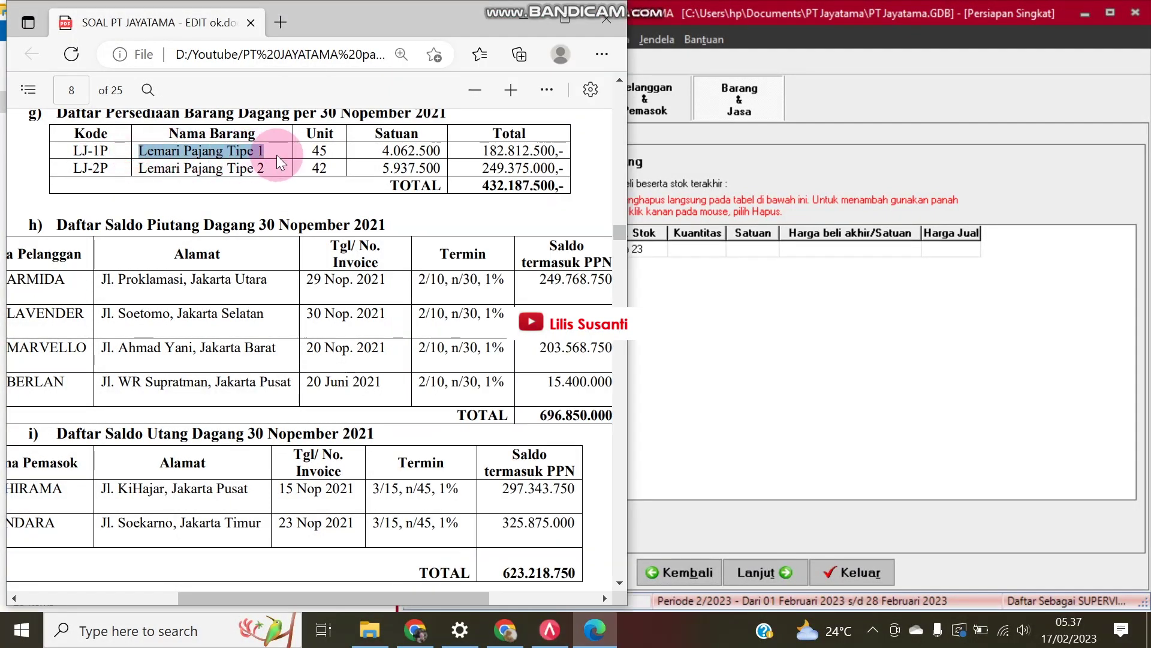
left_click(646, 307)
left_click(549, 250)
key("ctrl+v")
key("Tab")
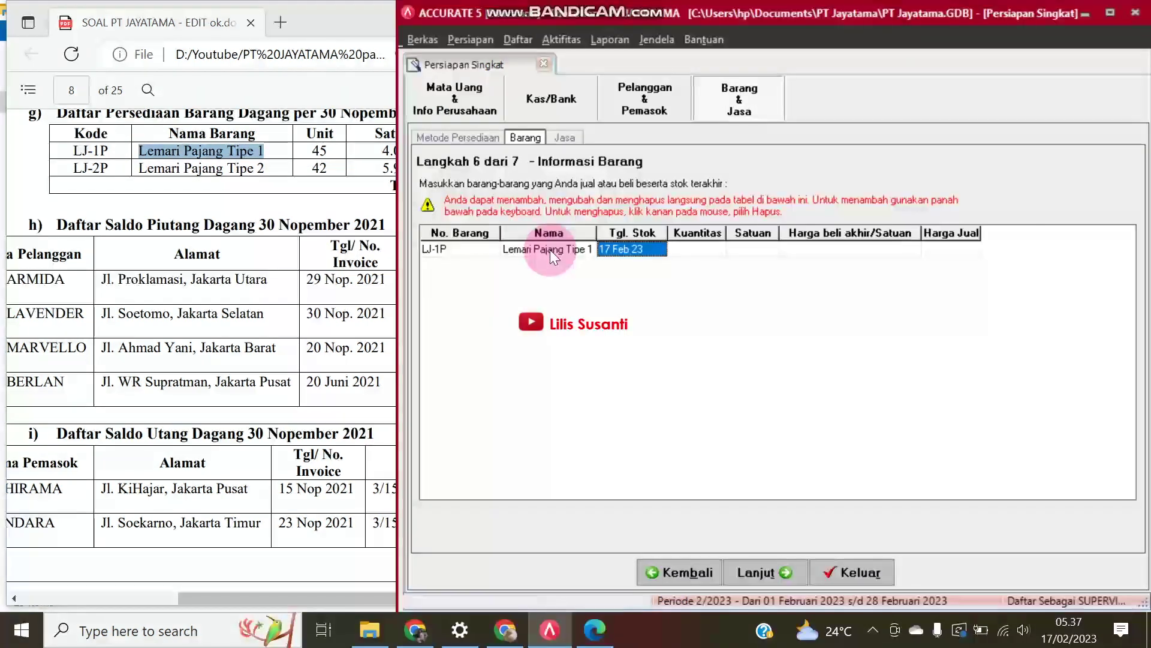
- Set the stock date of LJ-1P to 30/11/2021, its quantity to 45 and its unit to Uni
type("30/11/2")
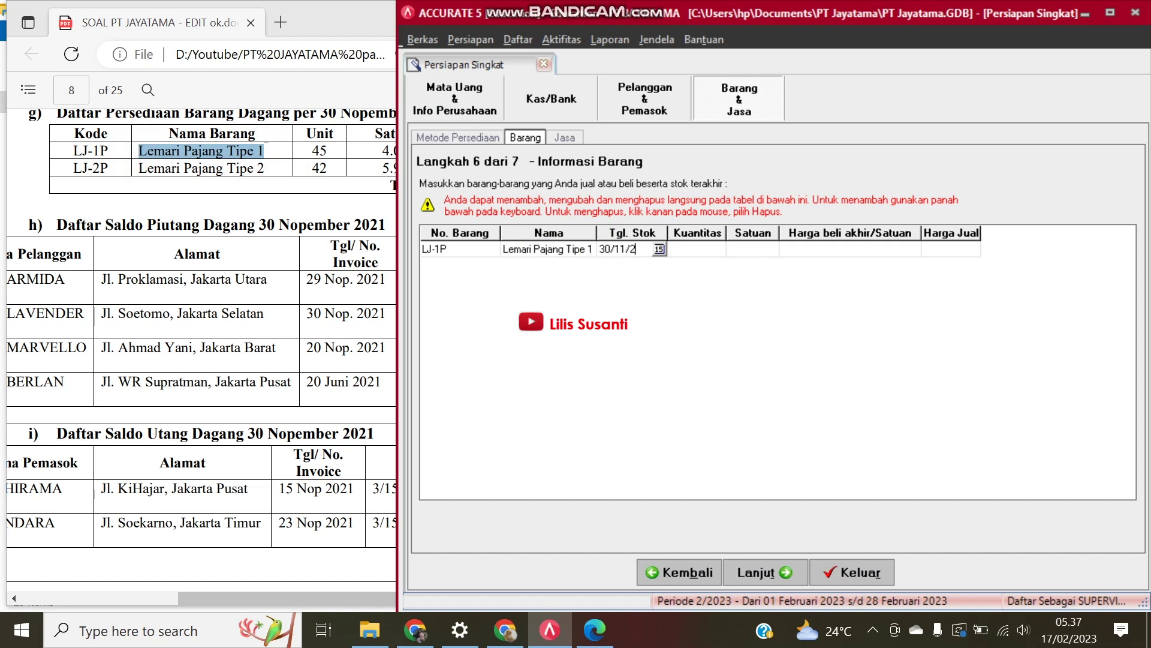
type("021")
key("Tab")
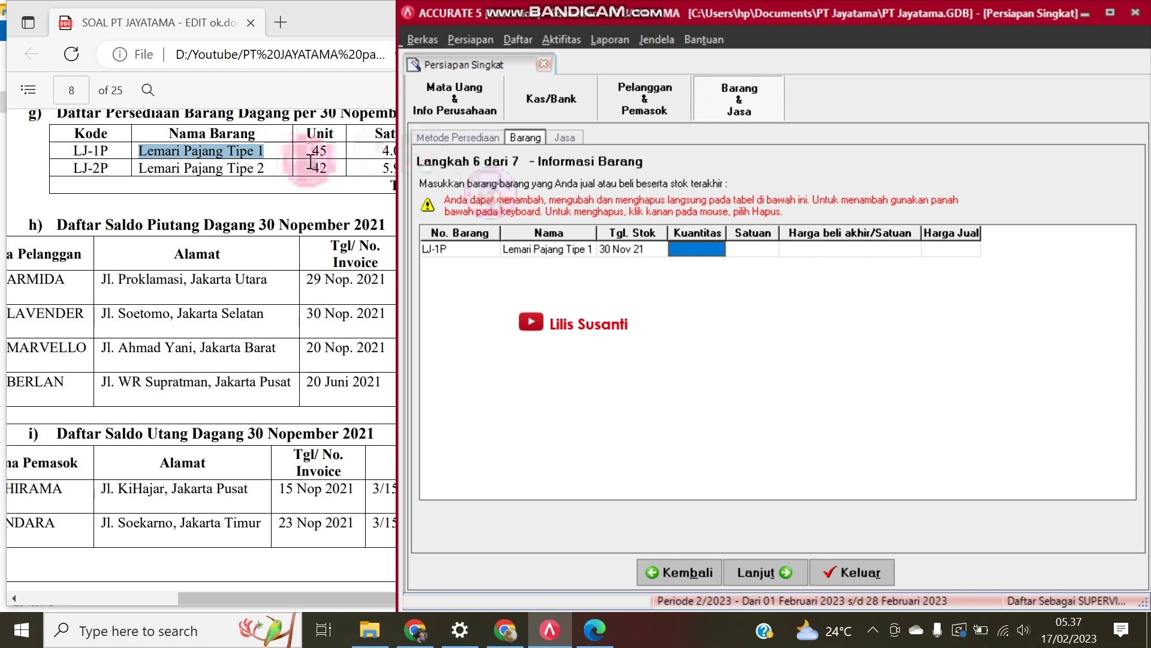
type("45")
key("Tab")
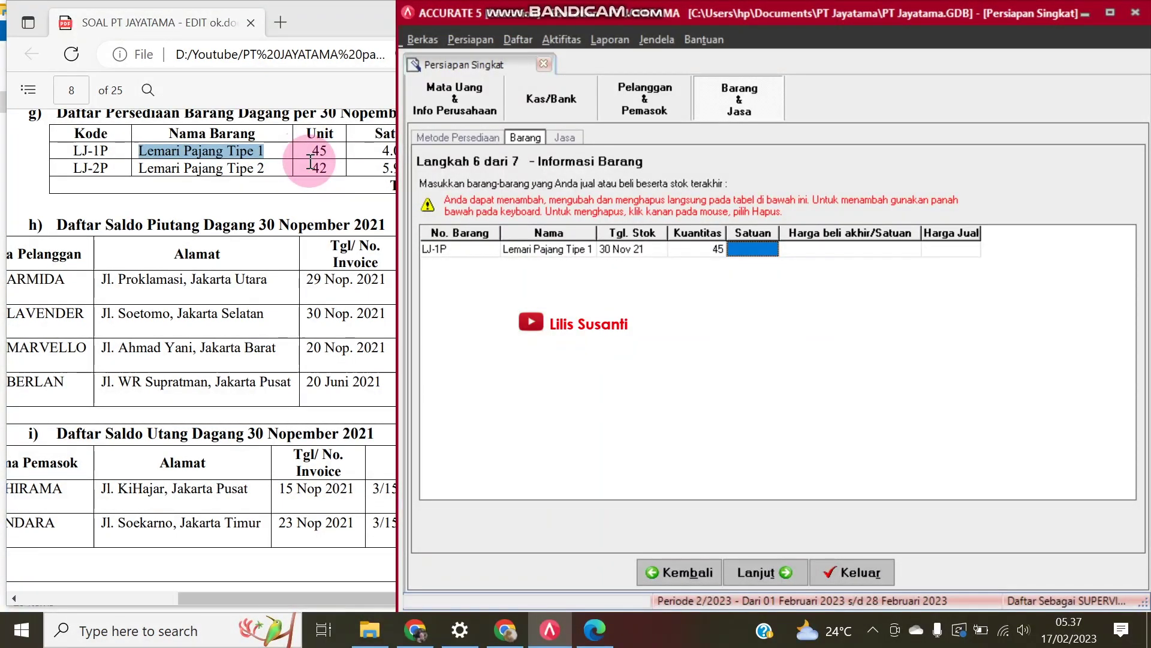
type("Uni")
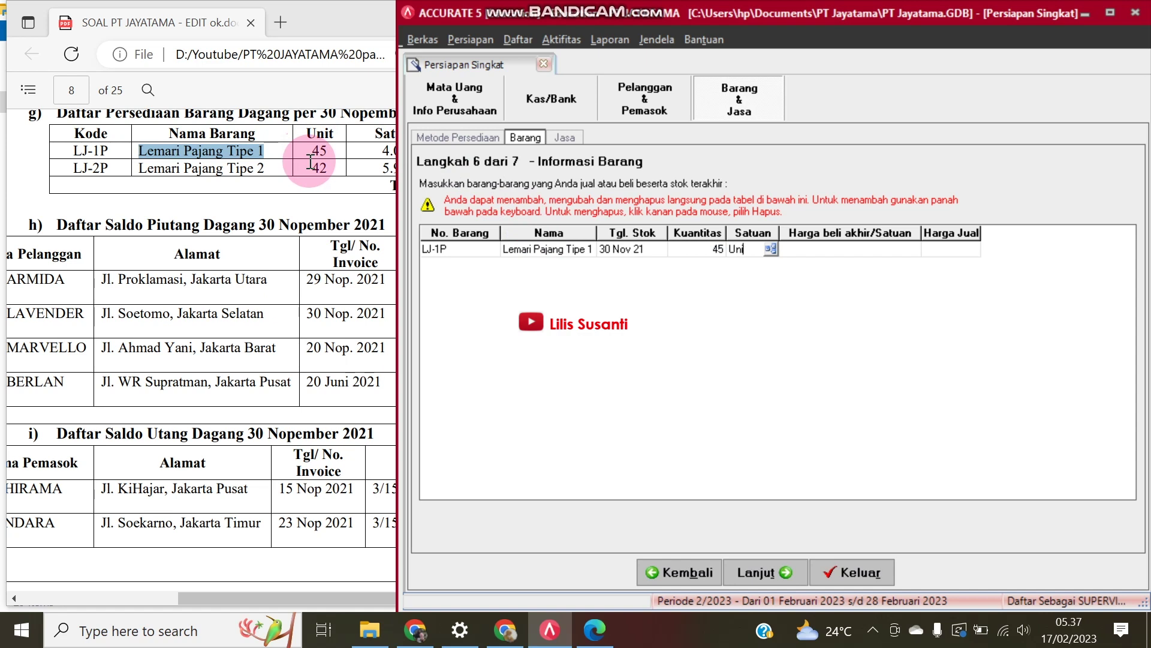
key("Tab")
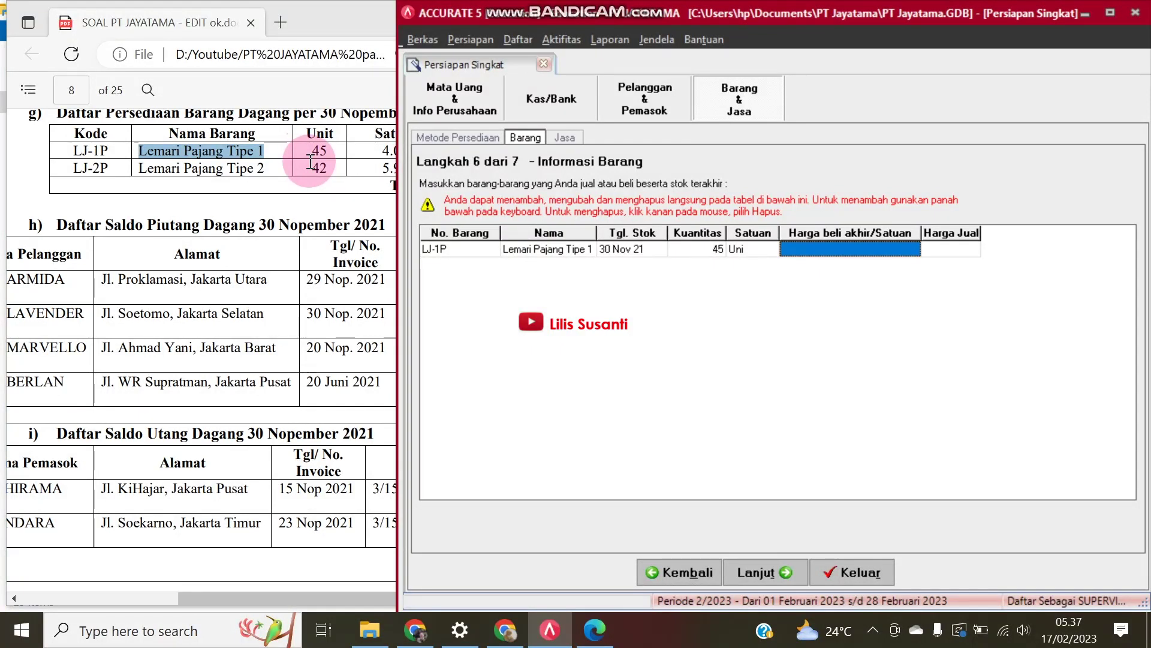
- Look up the unit price of LJ-1P in the PDF and enter 4.062.500 as its last purchase price
left_click(348, 148)
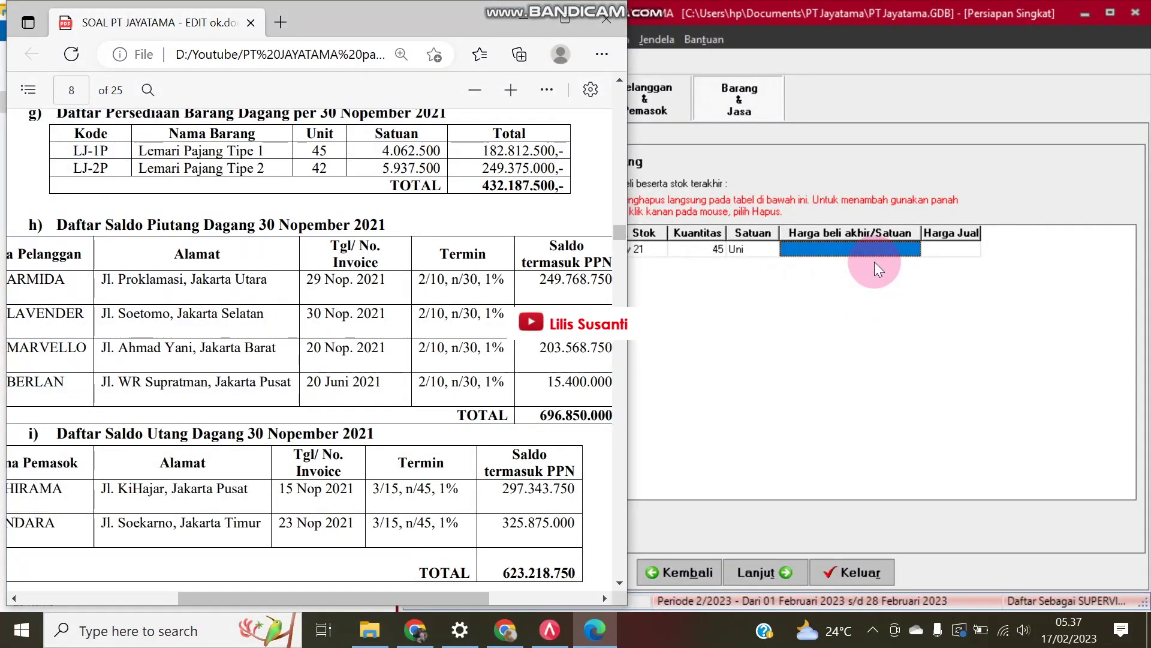
left_click(865, 250)
type("40625")
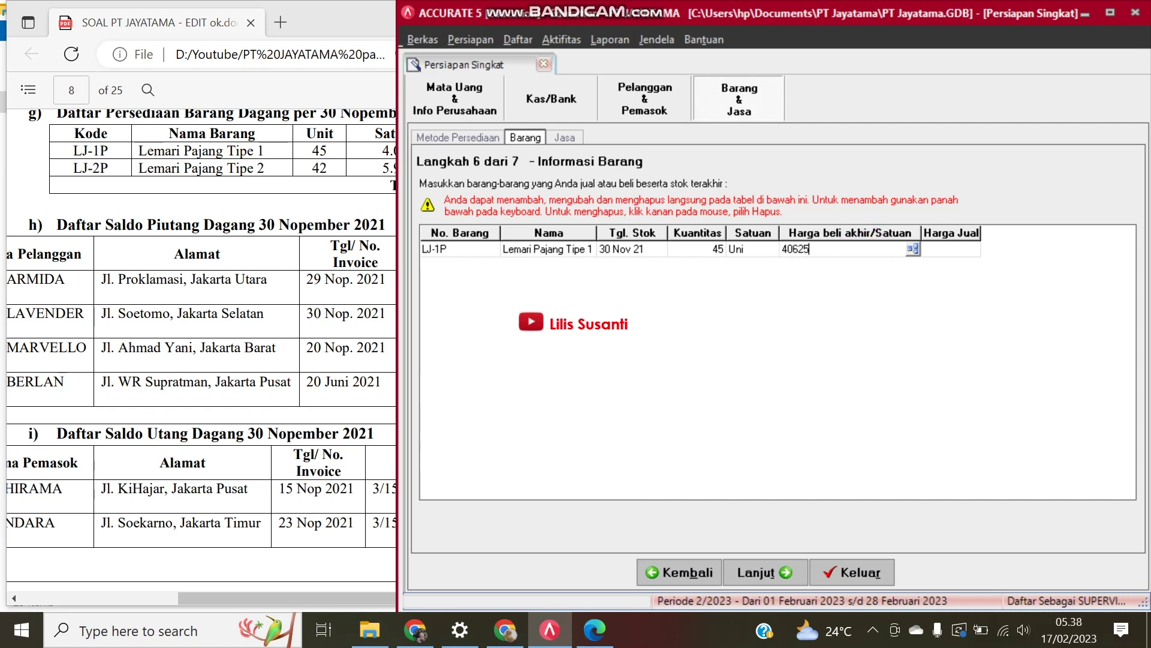
key("Tab")
key("Tab")
- Add a second item numbered LJ-2P, named Lemari Pajang Tipe 2, with stock date 30/11/2021
key("Down")
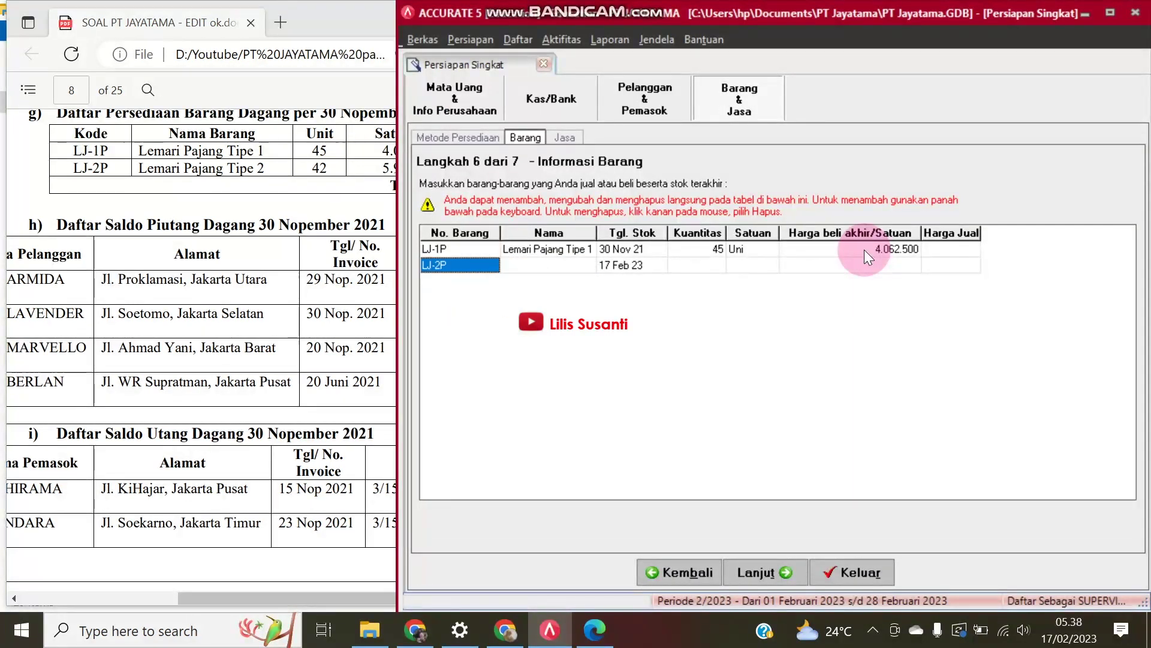
key("Tab")
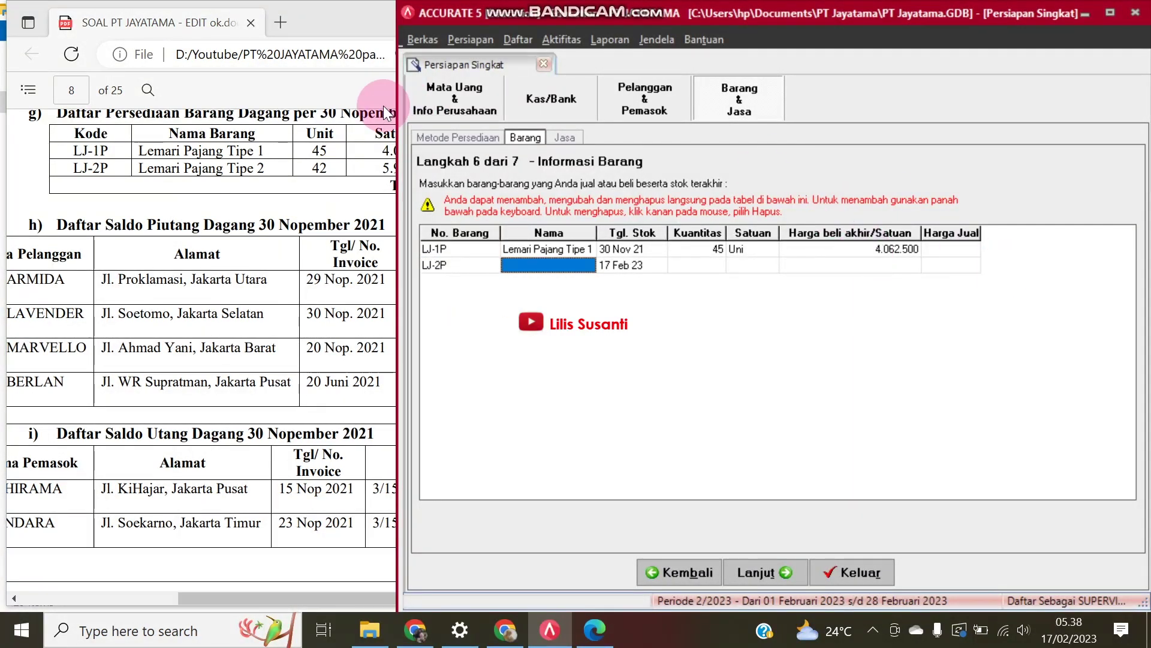
left_click(547, 264)
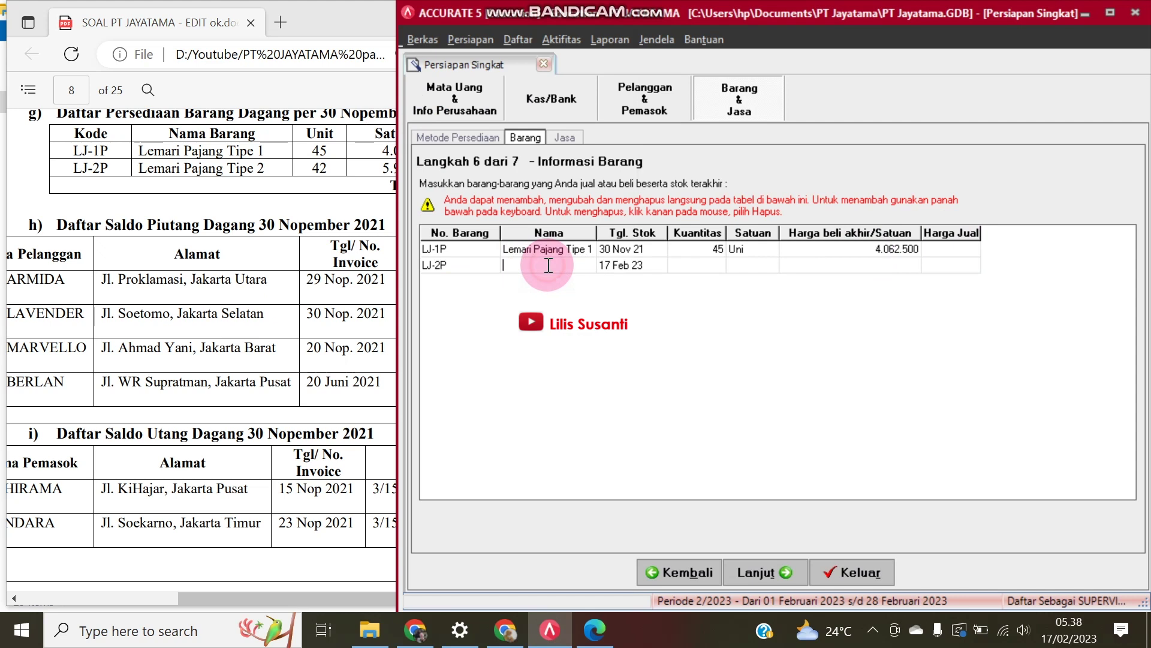
type("Lemari Pajang Tipe 1")
type("2")
key("Tab")
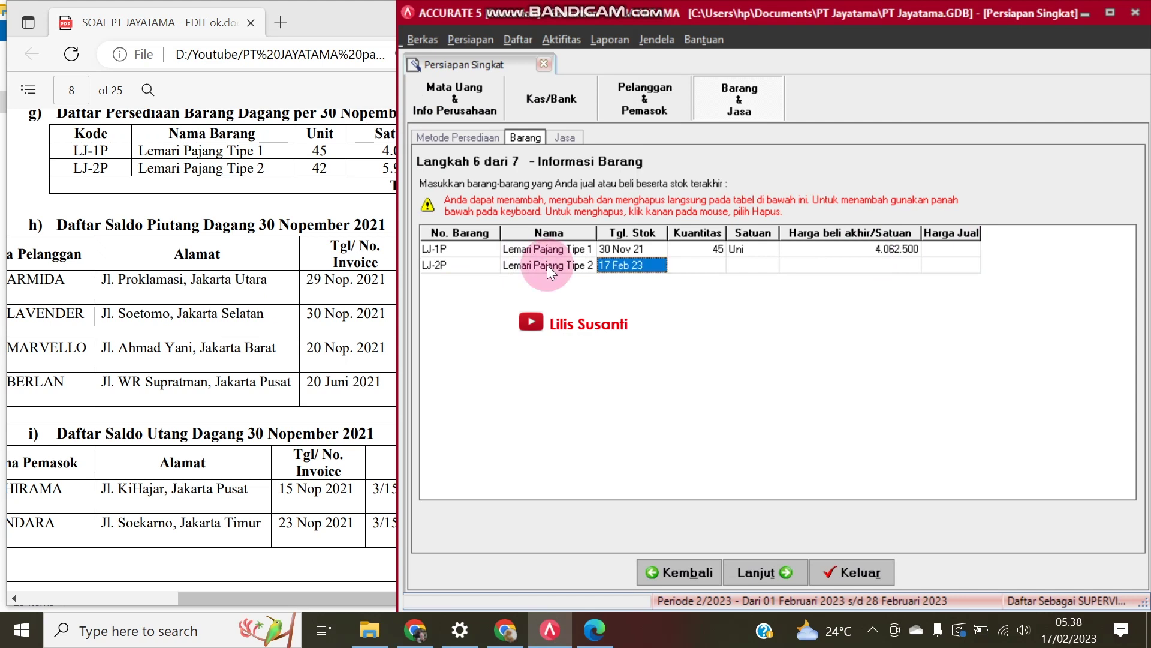
type("30/")
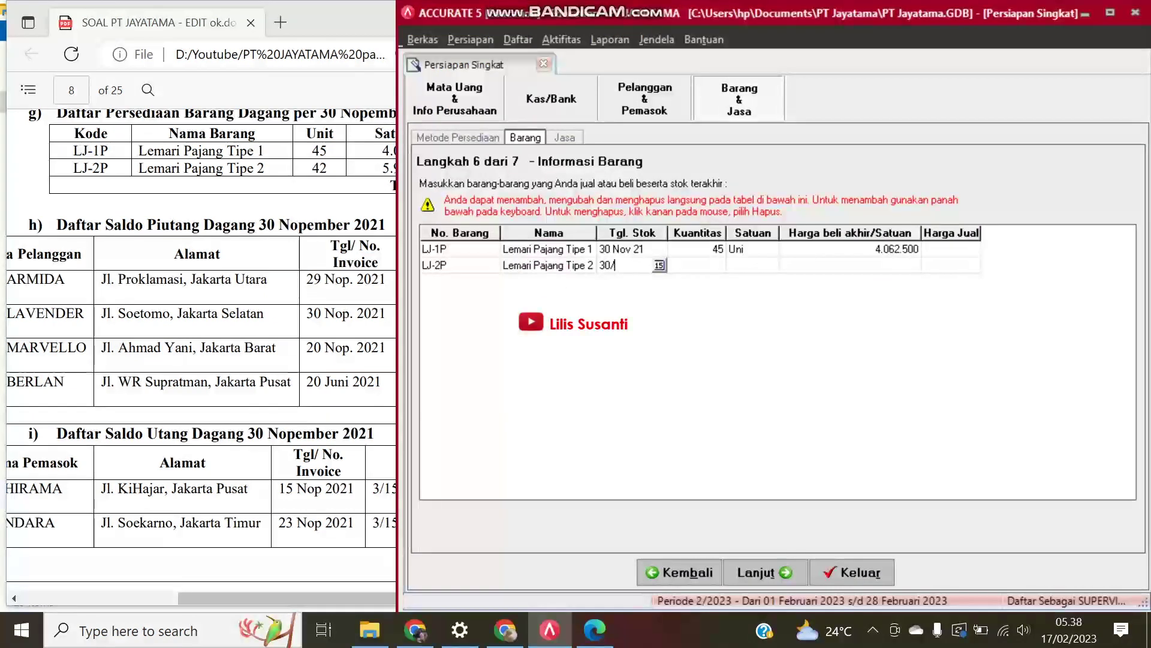
type("11/2021")
key("Tab")
type("5")
key("Tab")
key("Tab")
key("Return")
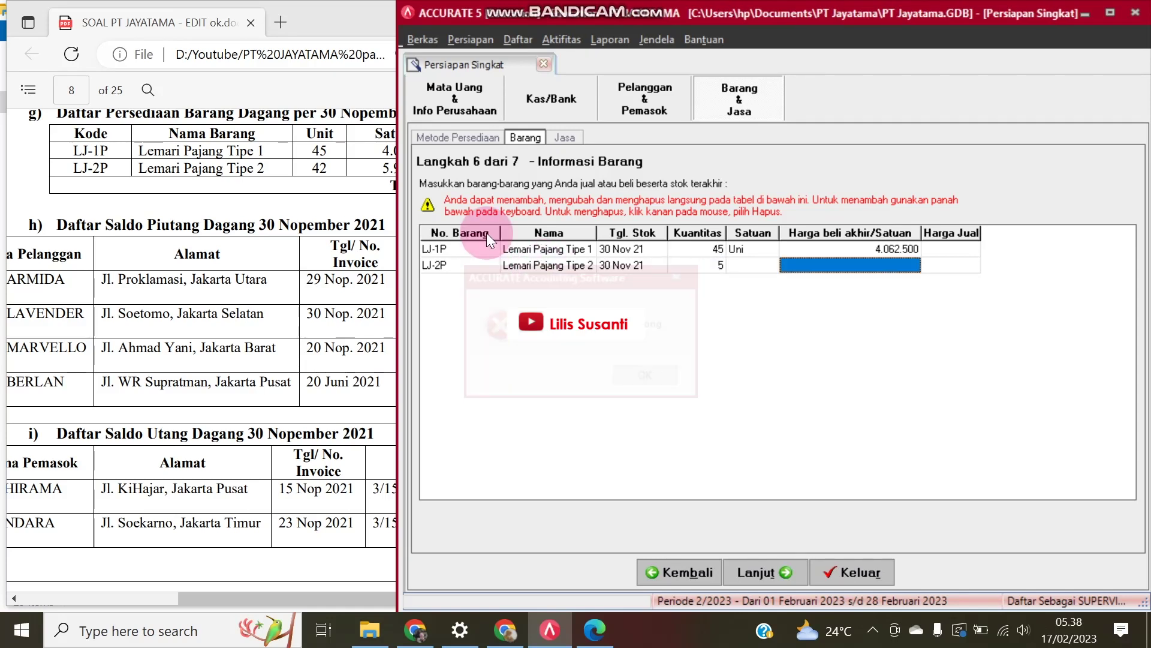
- Set the quantity of LJ-2P to 42 and its unit to Uni
left_click(700, 259)
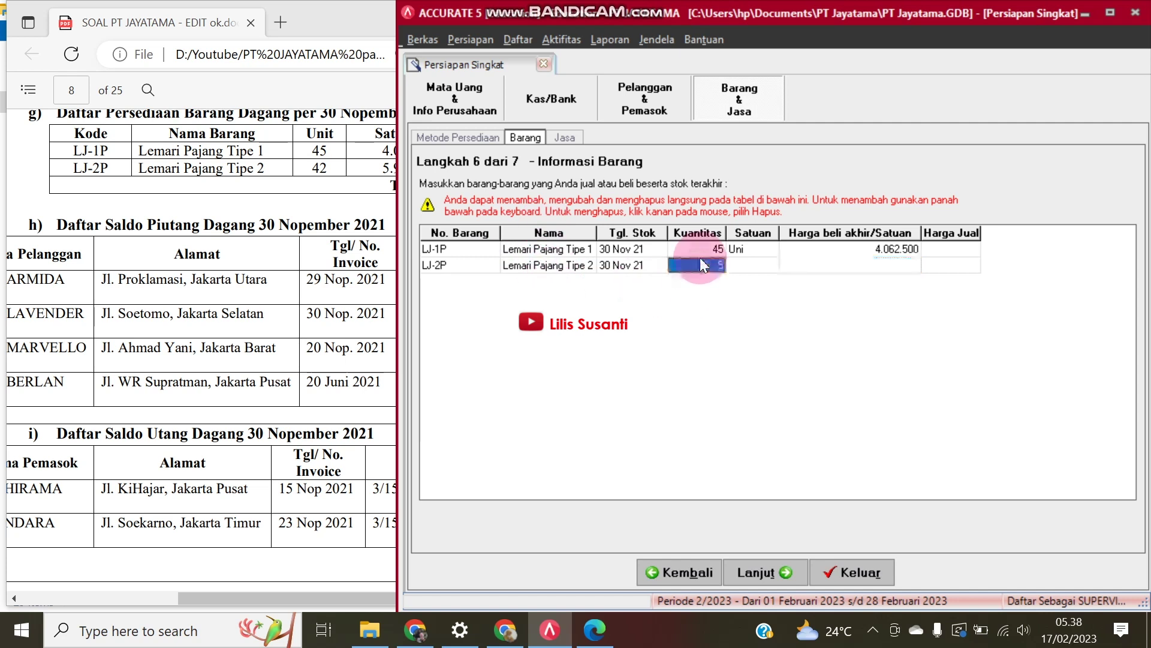
type("42")
key("Tab")
type("Uni")
key("Tab")
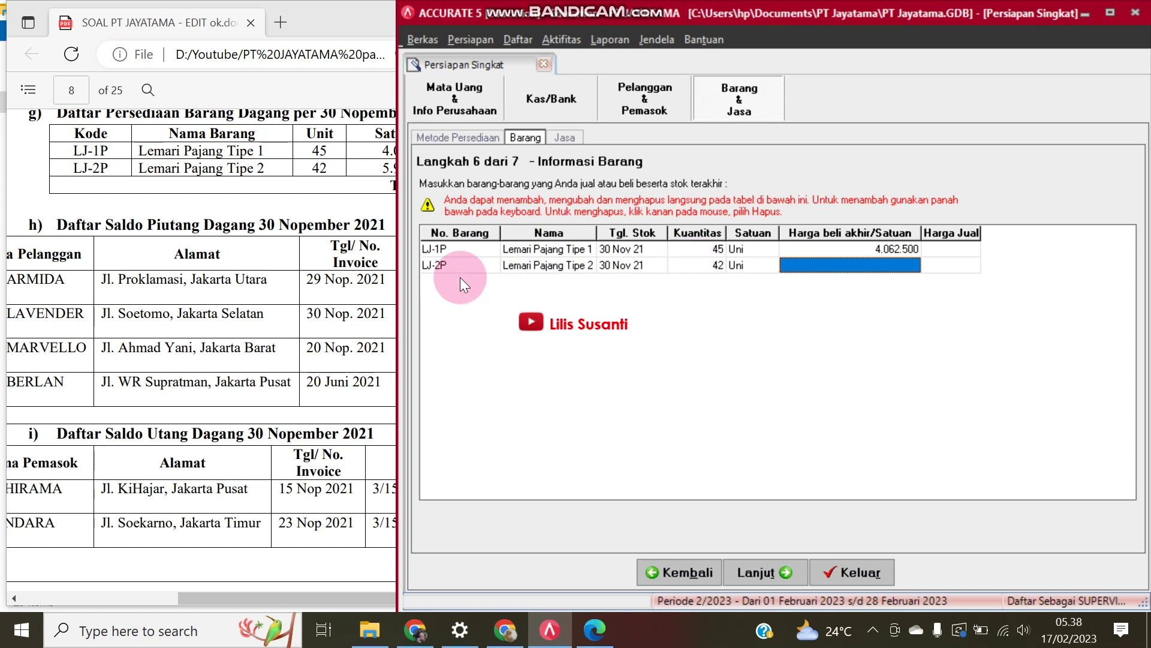
- Look up the unit price of LJ-2P in the PDF and enter 5.937.500 as its last purchase price
left_click(378, 165)
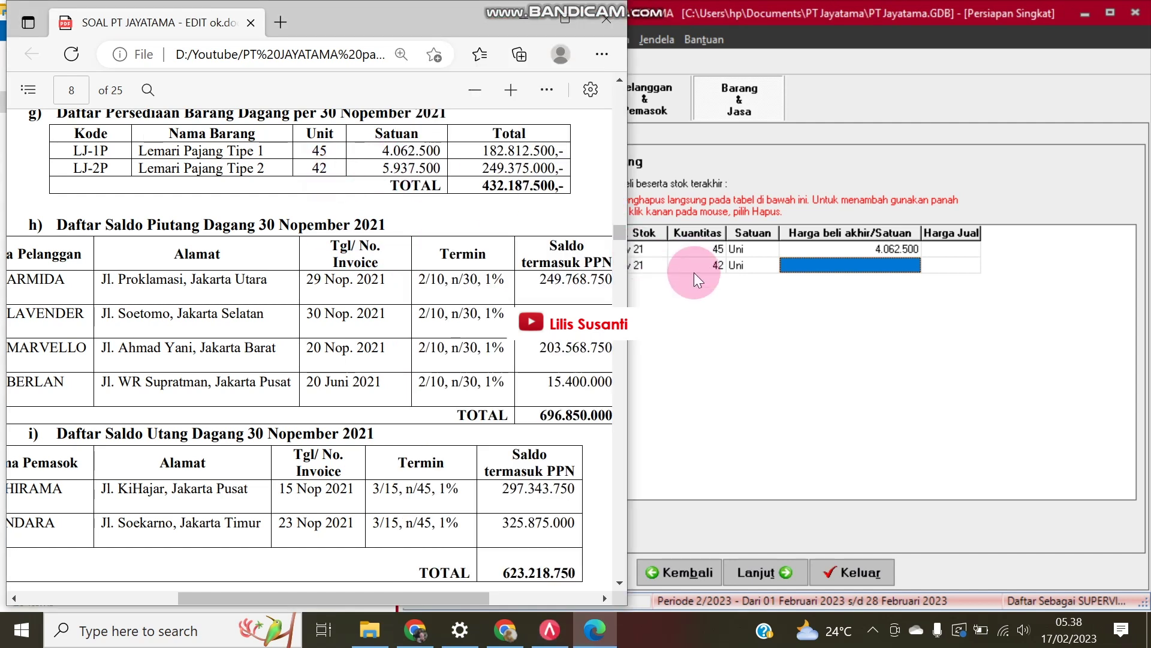
left_click(865, 263)
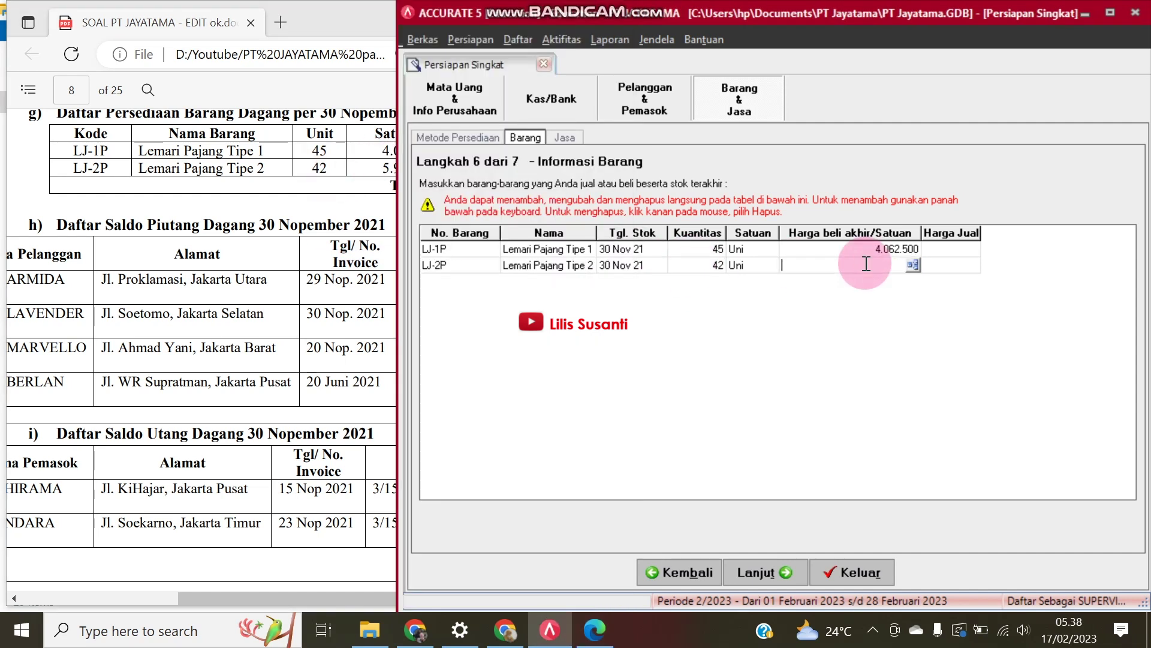
type("59")
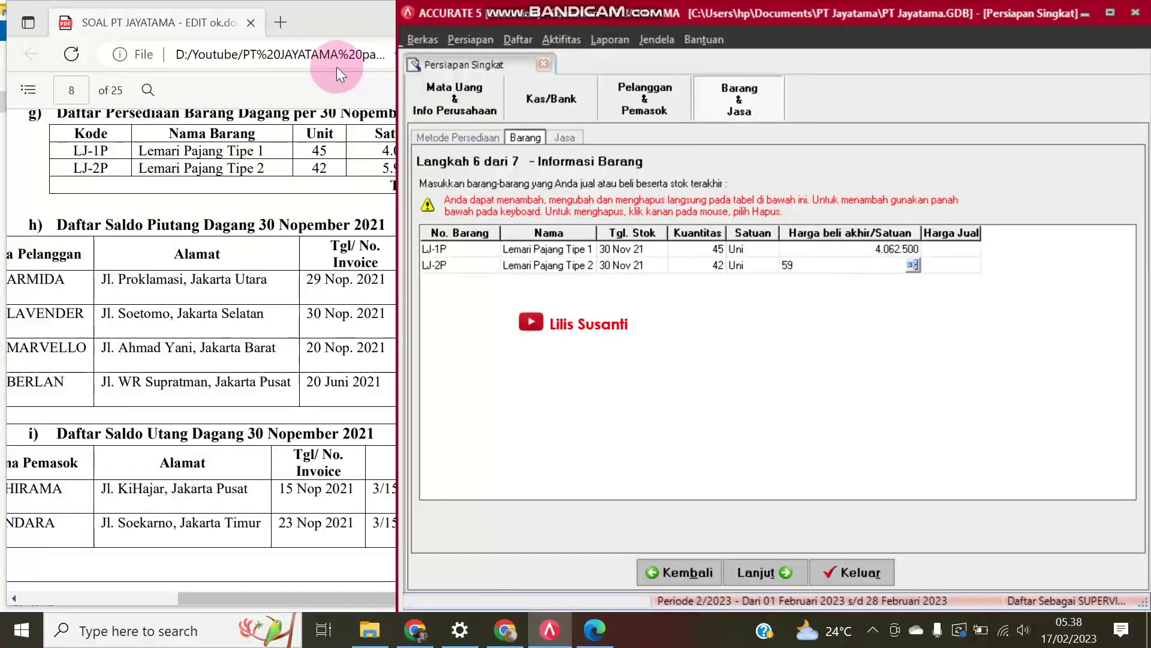
left_click(321, 161)
left_click(819, 263)
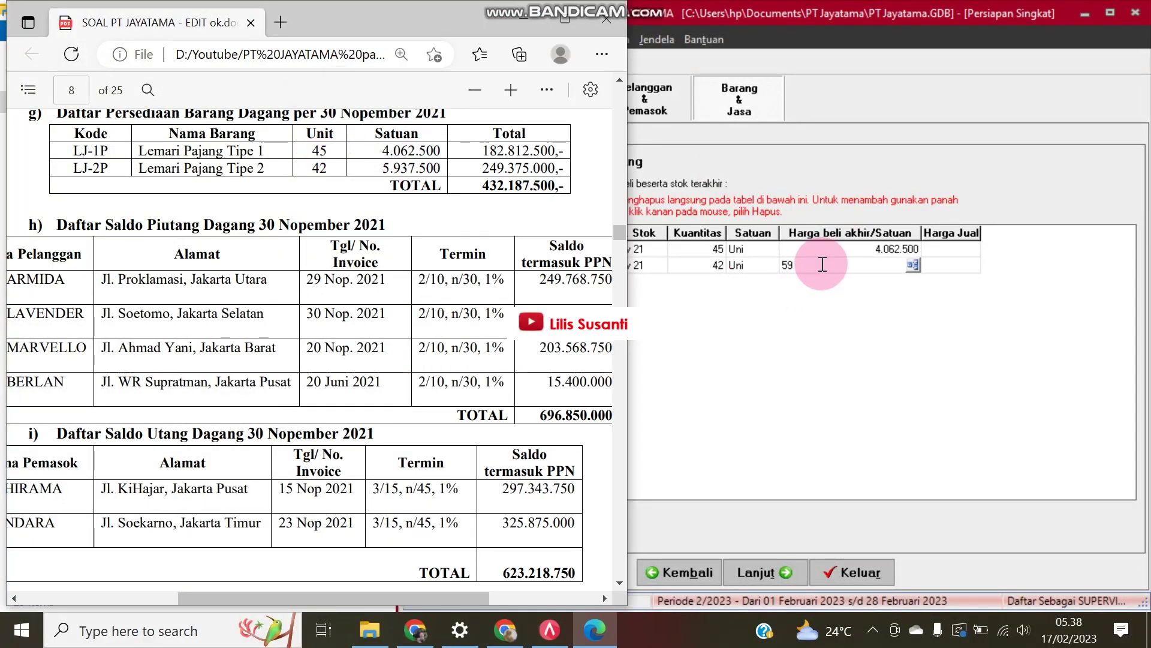
type("37500")
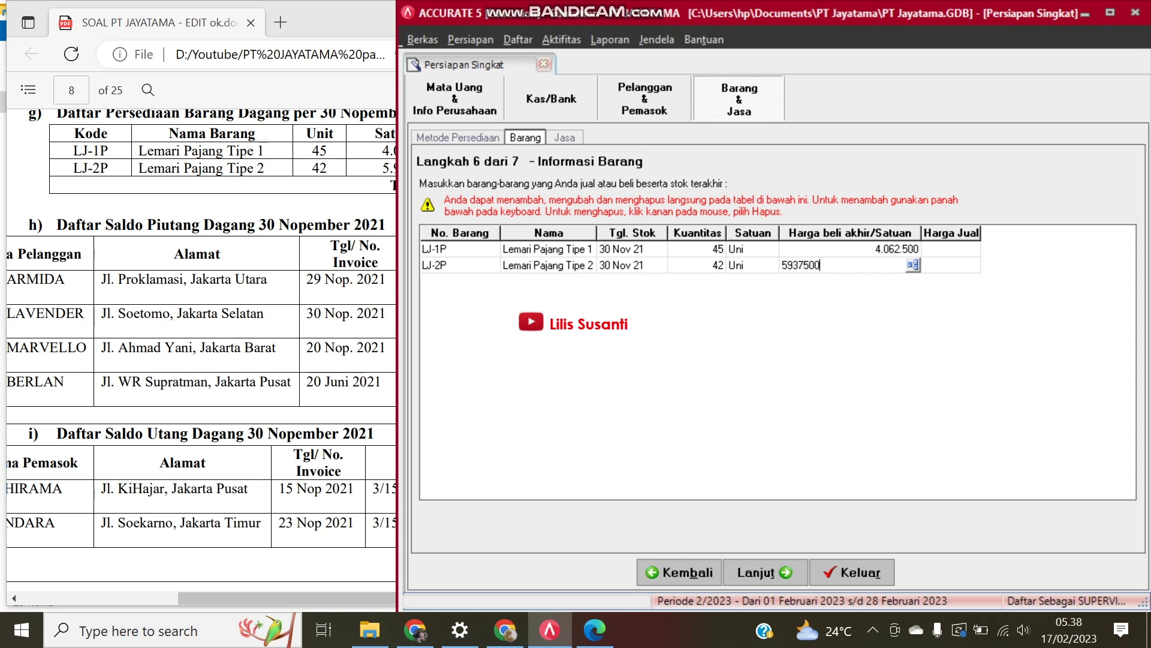
key("Tab")
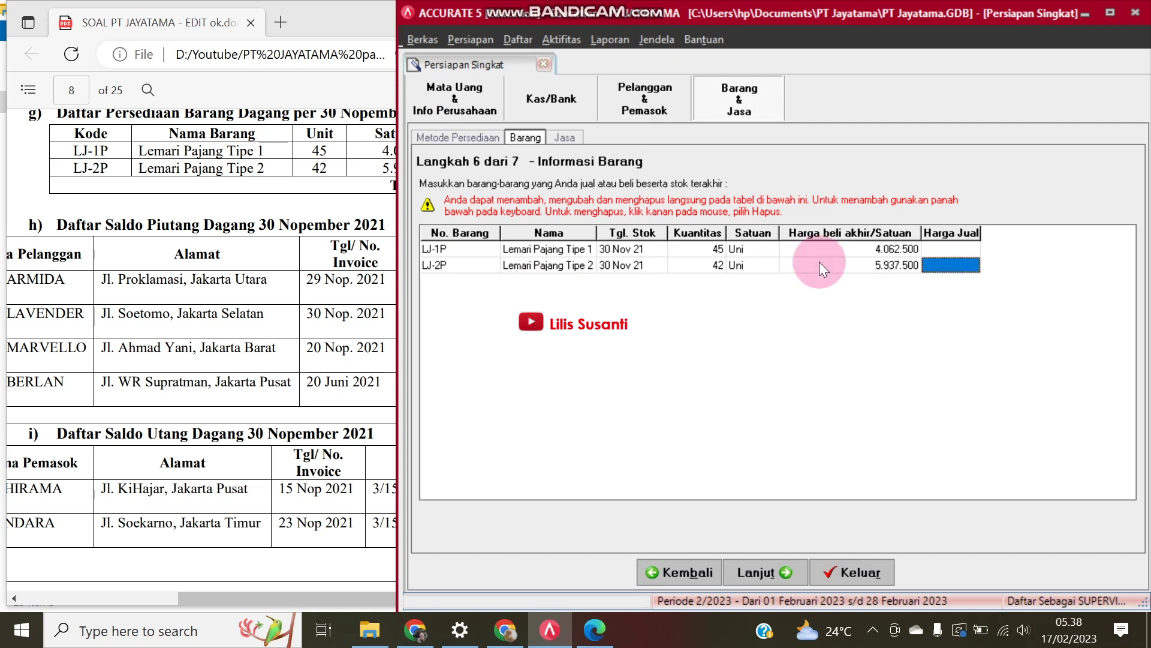
- Narrow the accounting window to reveal more of the PDF, and finish the quick setup without adding any services
left_click_drag(398, 227, 444, 228)
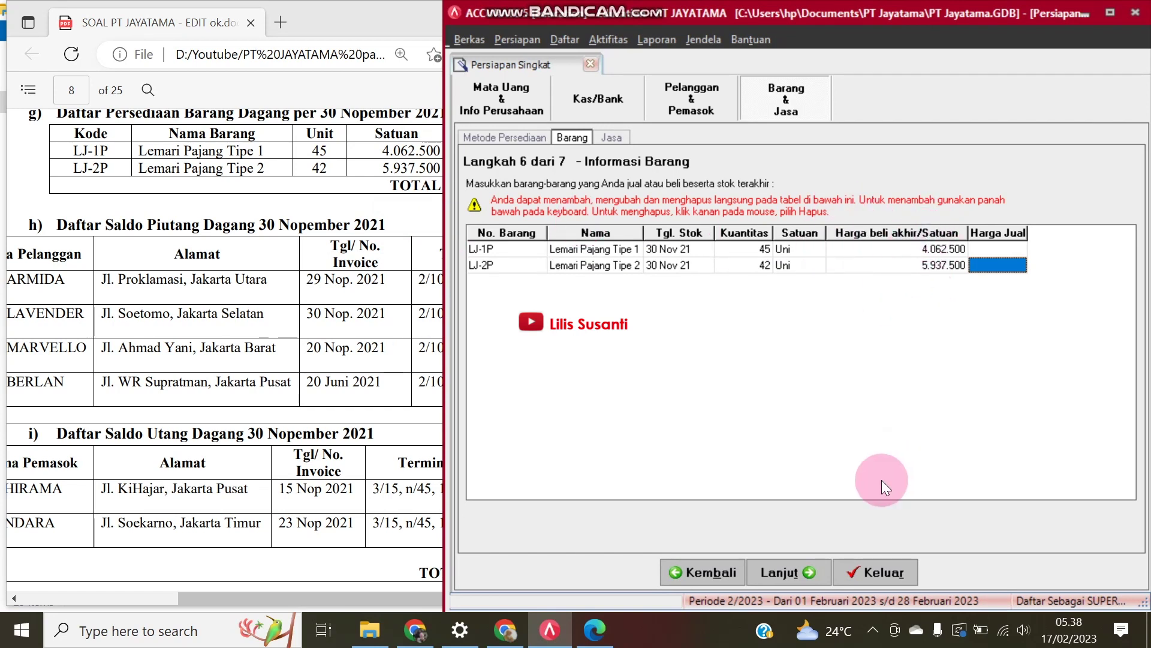
left_click(798, 570)
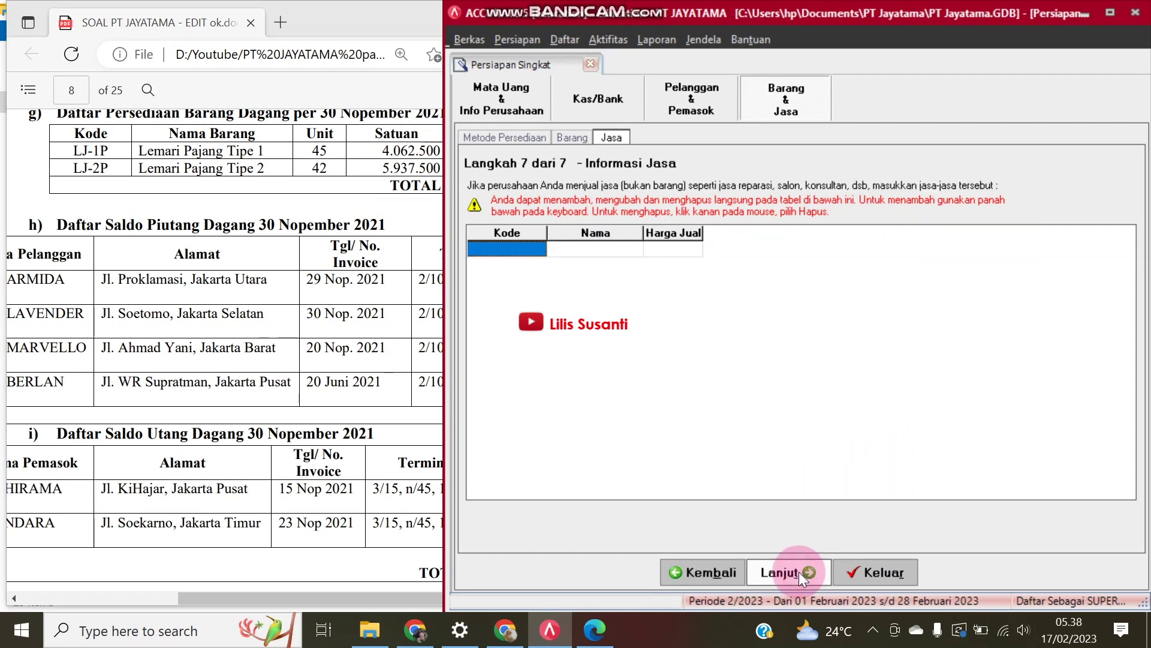
left_click(798, 571)
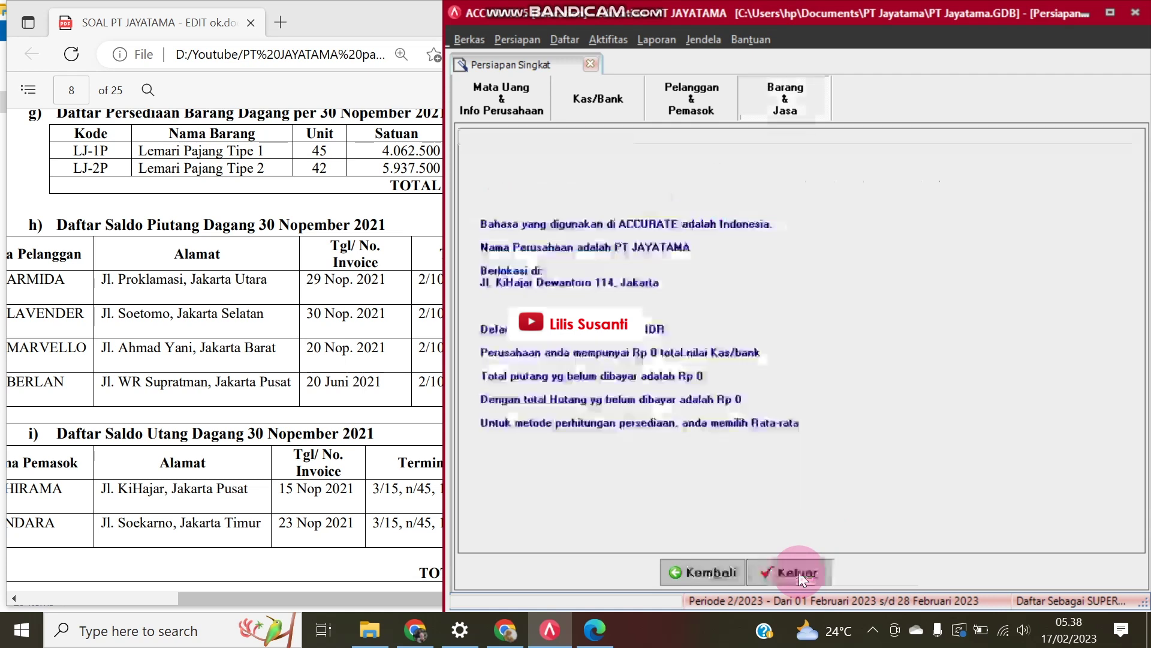
left_click(799, 571)
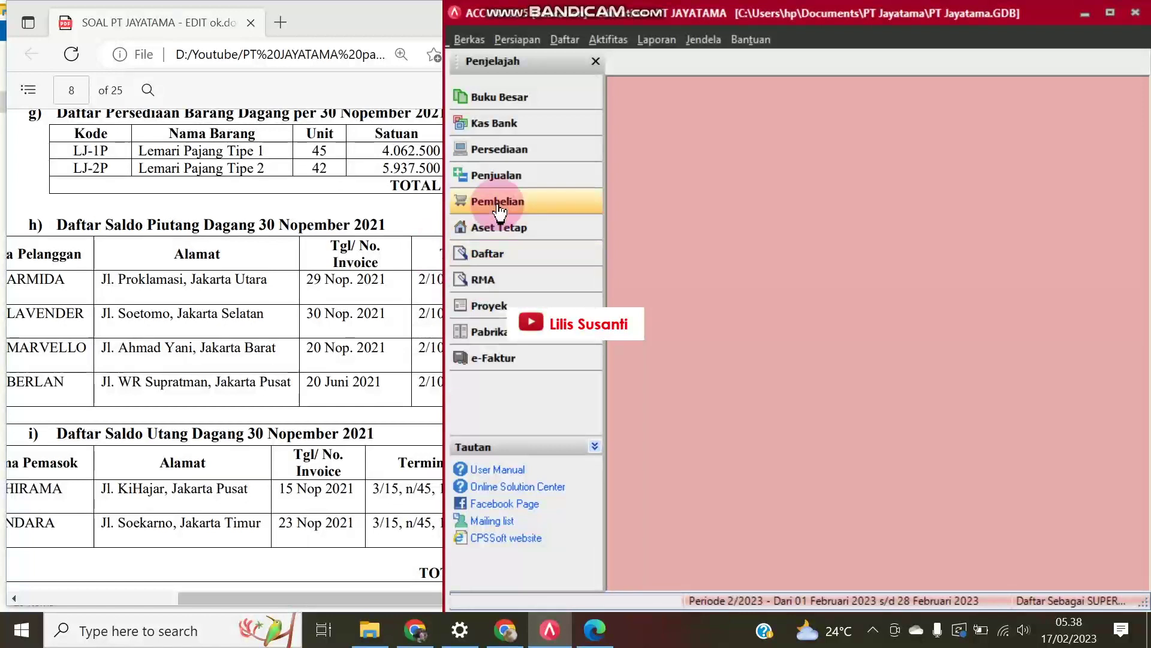
- Review the goods and services list and the customer list, and consult the receivables table in the PDF
left_click(525, 156)
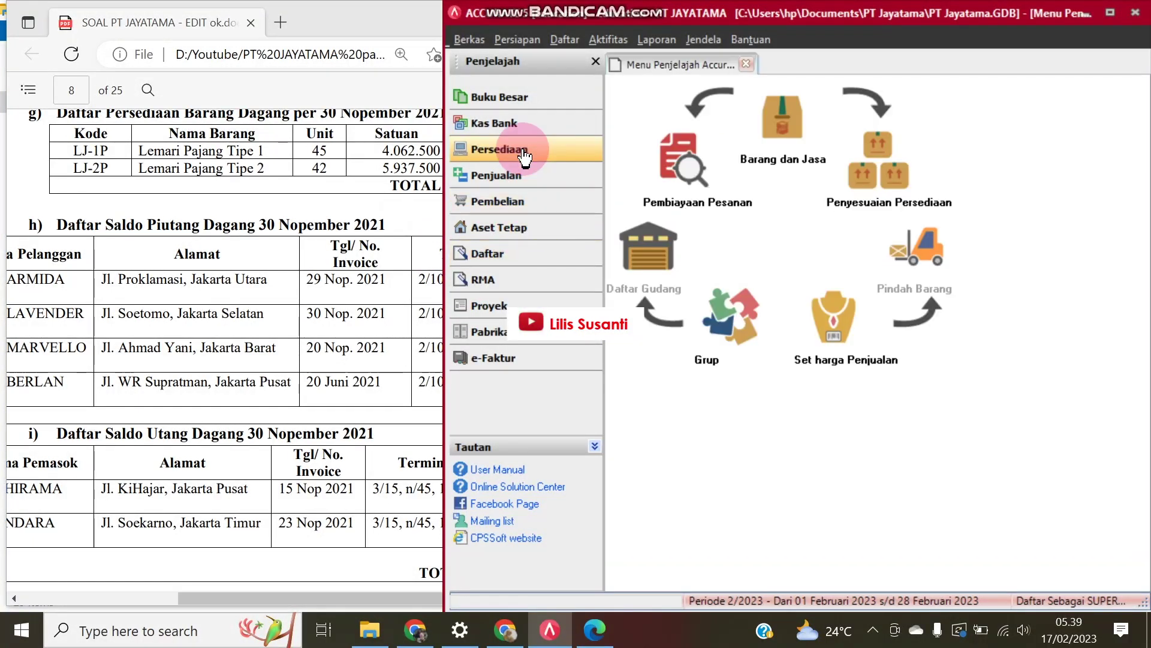
left_click(775, 112)
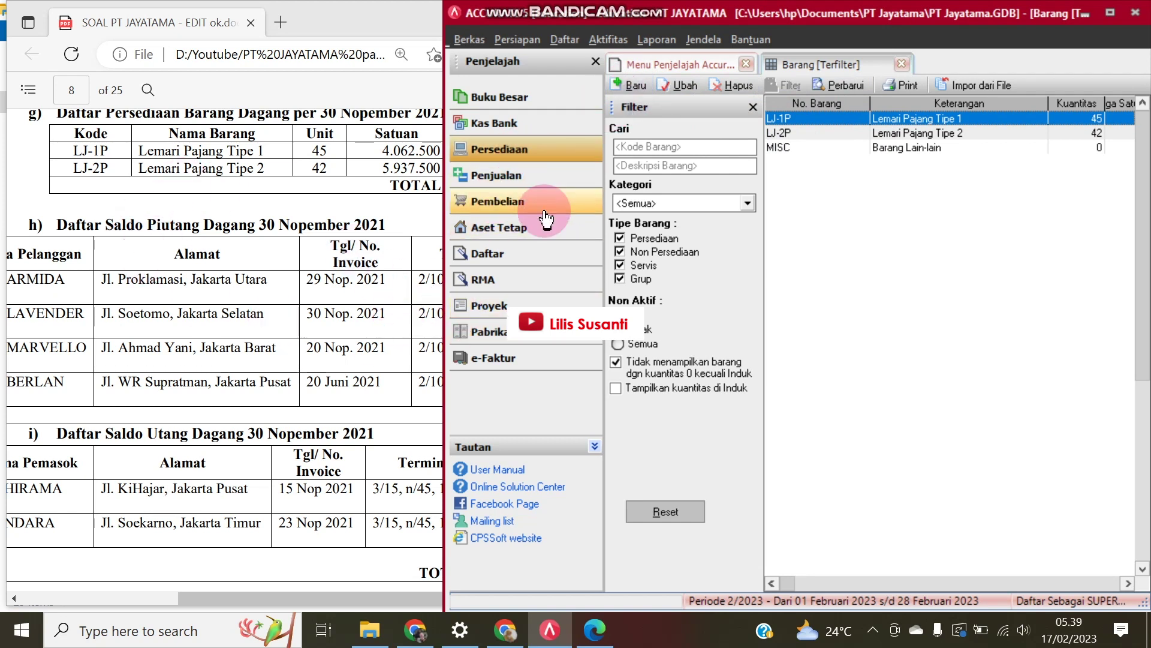
left_click(504, 247)
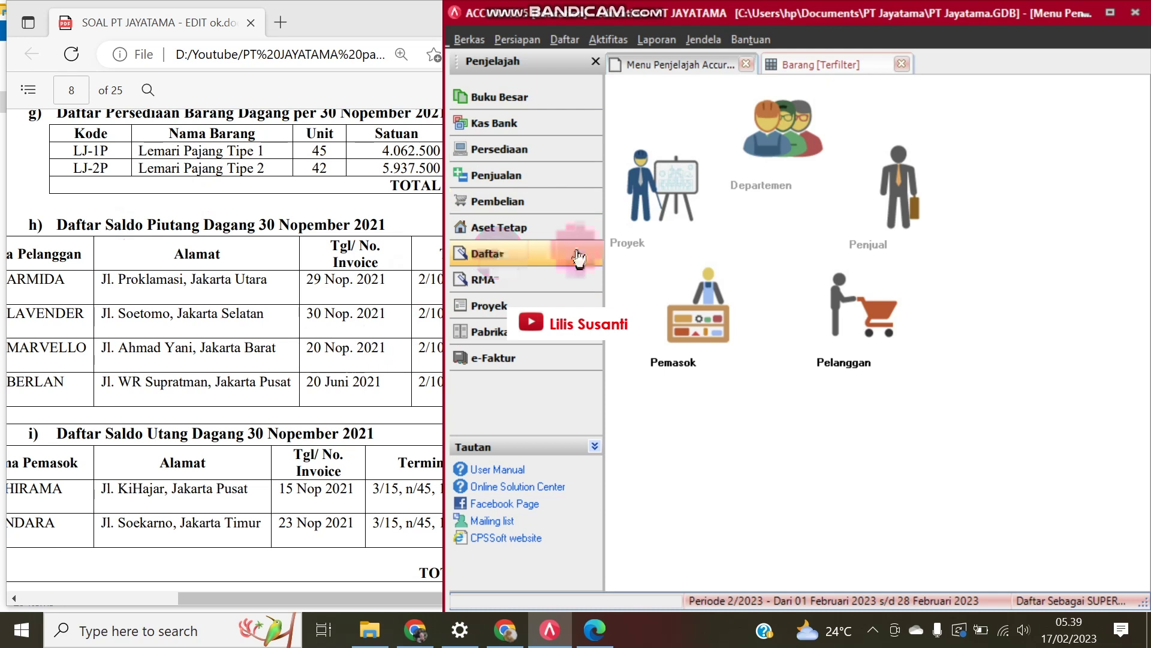
left_click(856, 307)
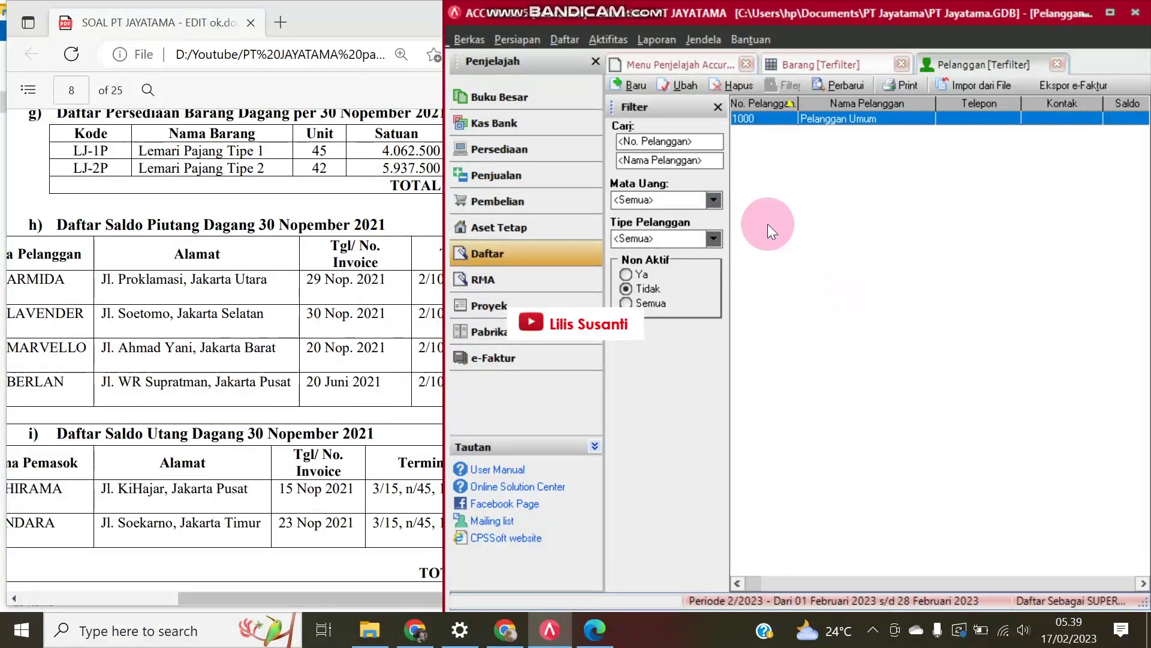
left_click(394, 347)
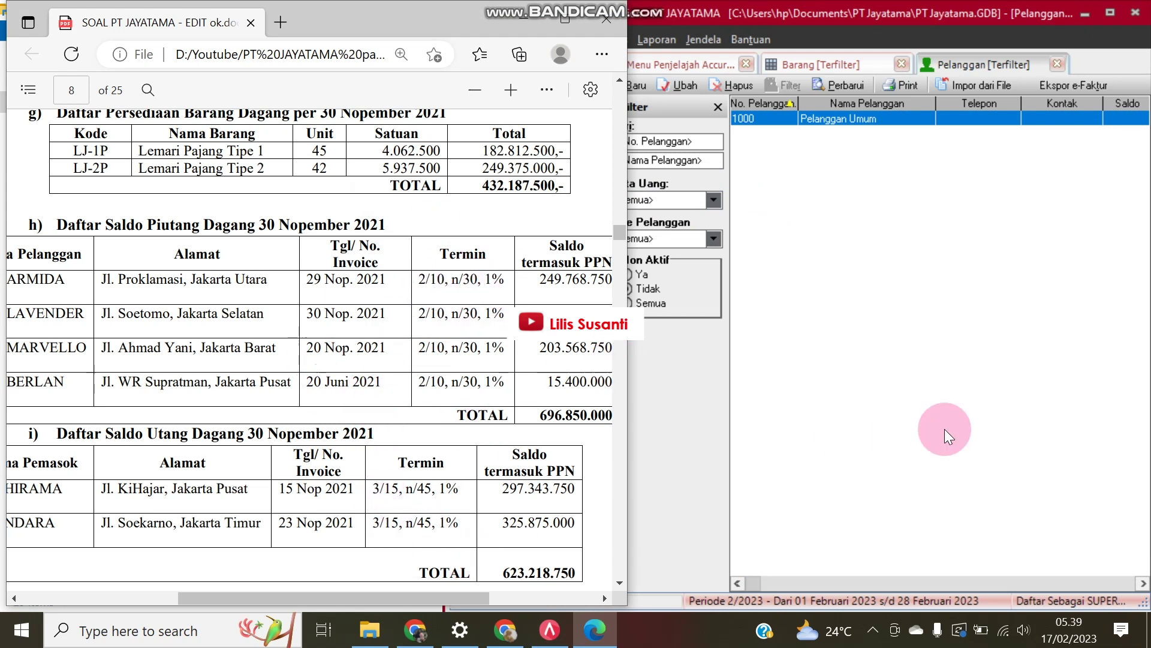
left_click(934, 425)
- Create a new payment term with a 2% discount for paying within 10 days and a due period of 30 days
left_click(562, 39)
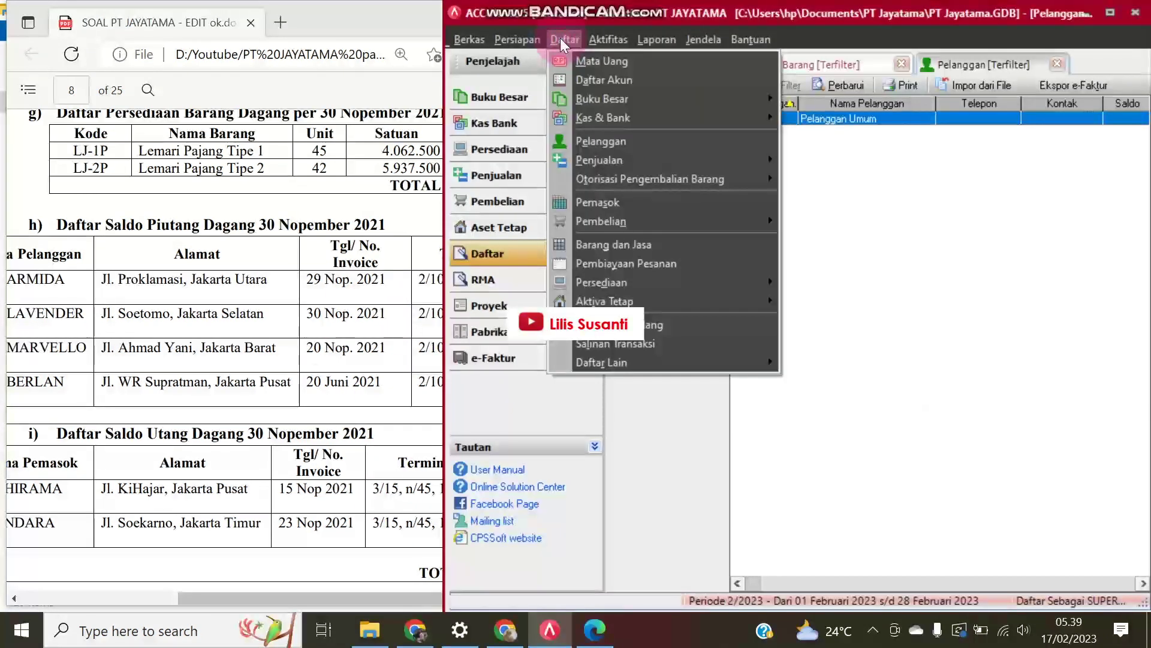
mouse_move(686, 361)
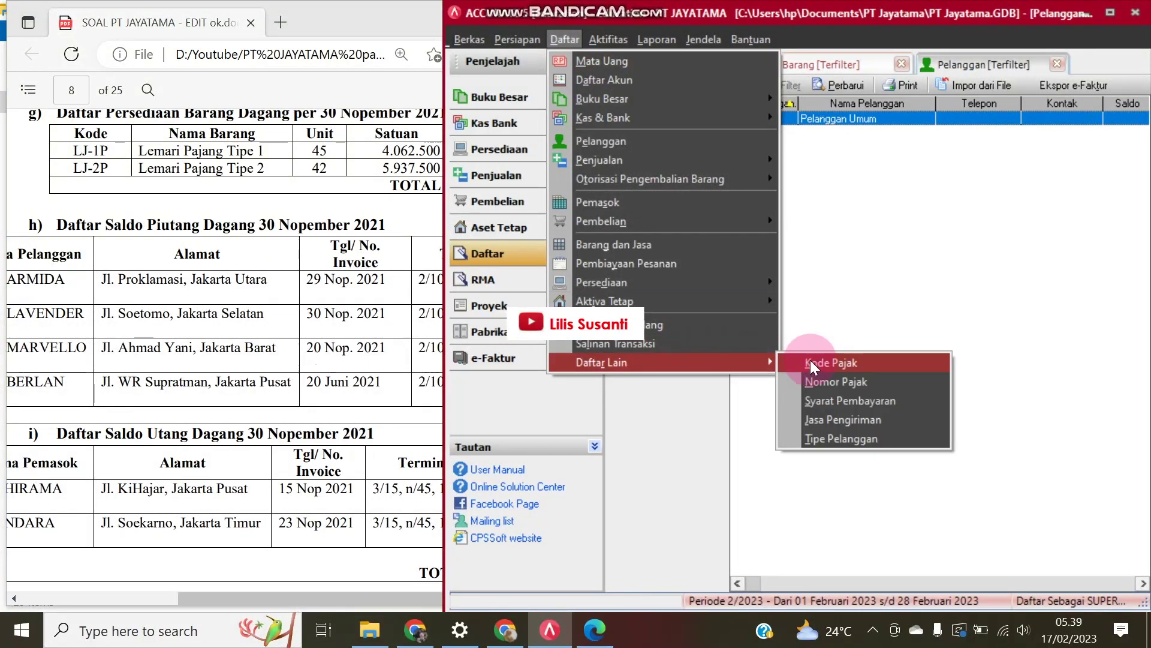
left_click(855, 402)
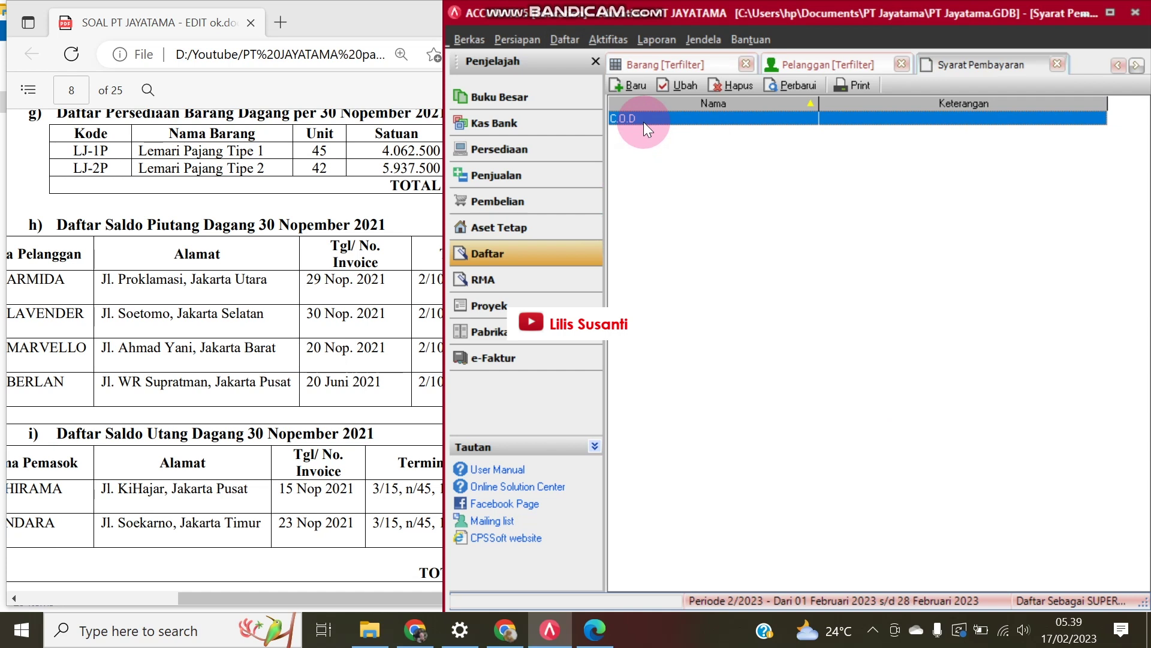
left_click(628, 84)
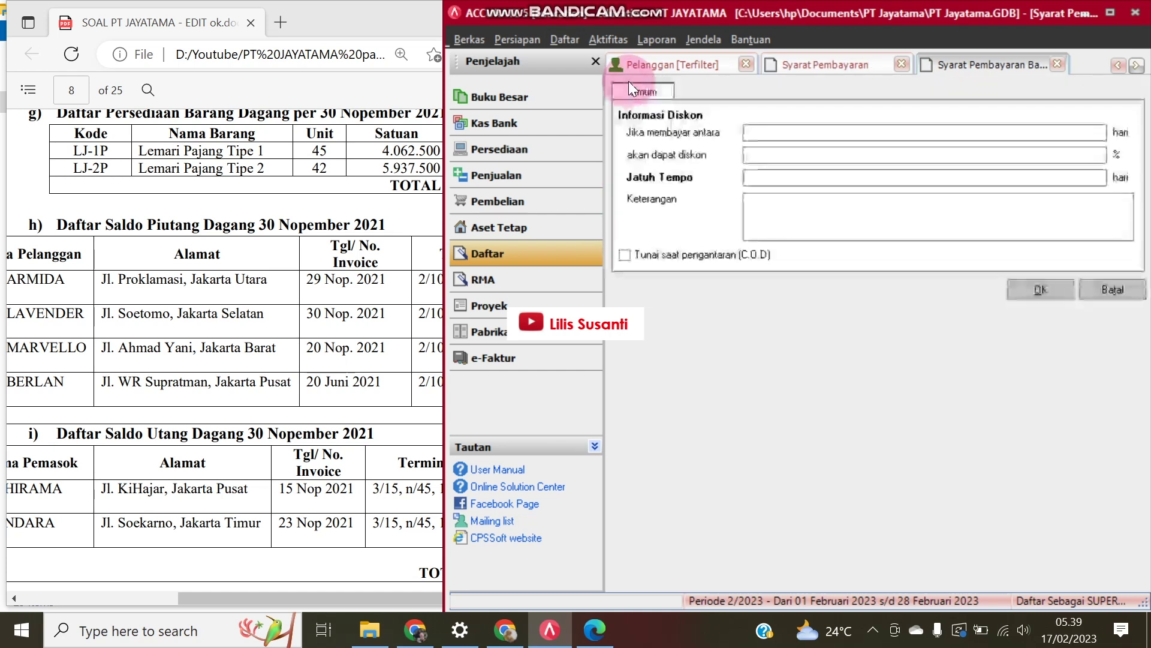
left_click_drag(414, 280, 664, 299)
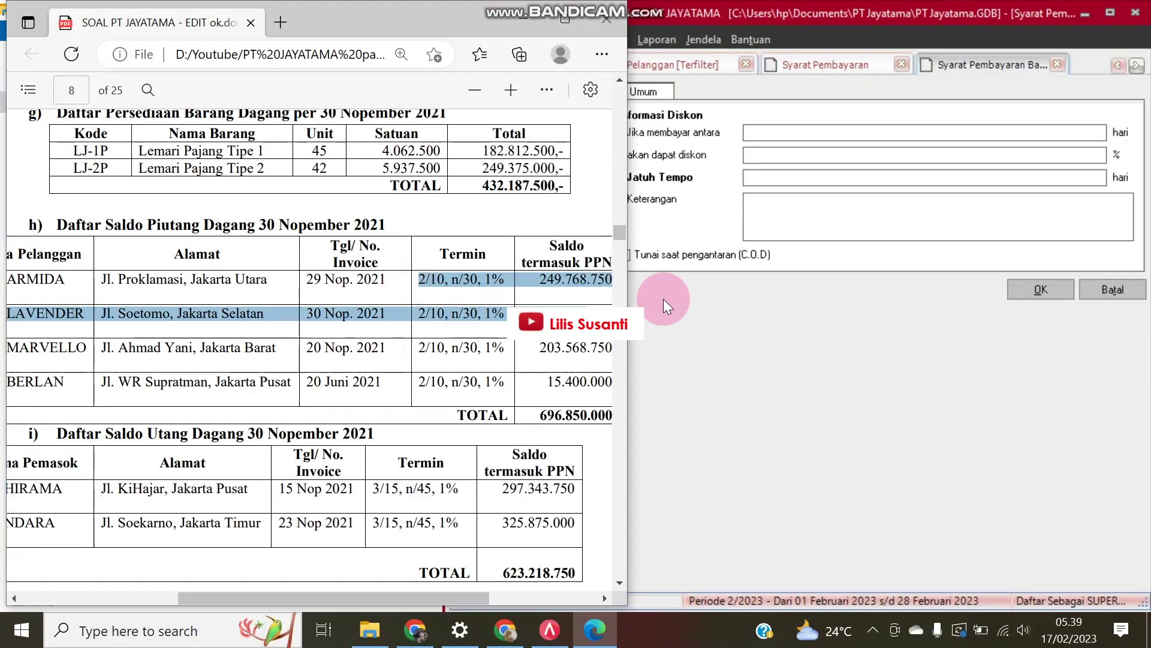
left_click(830, 133)
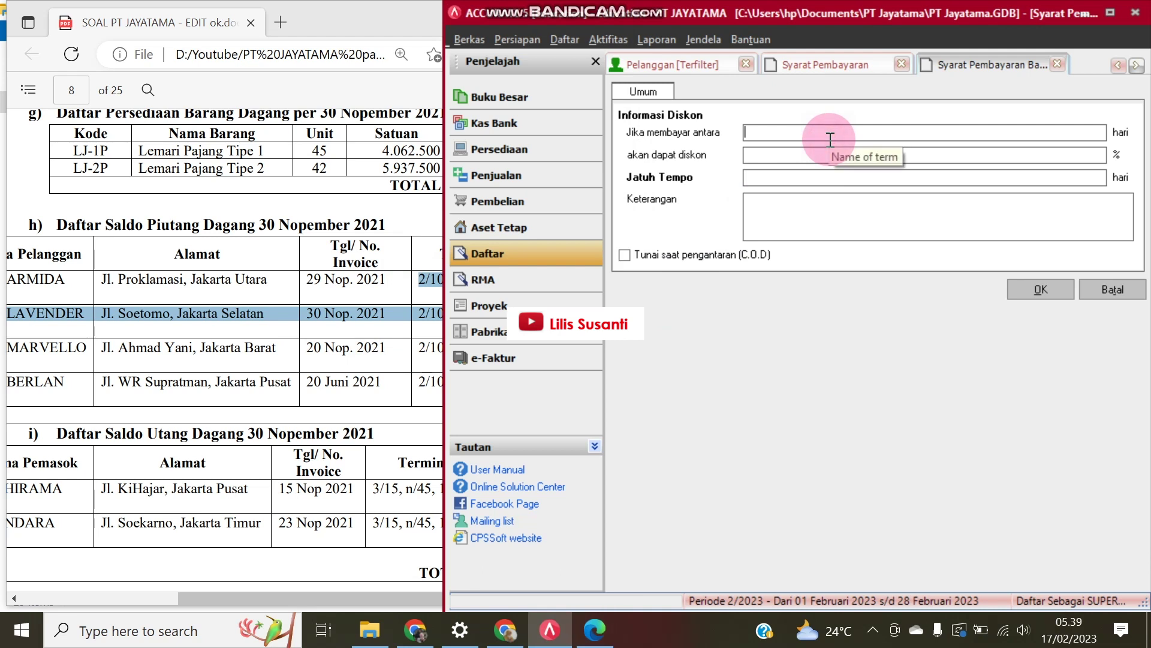
type("10")
key("Tab")
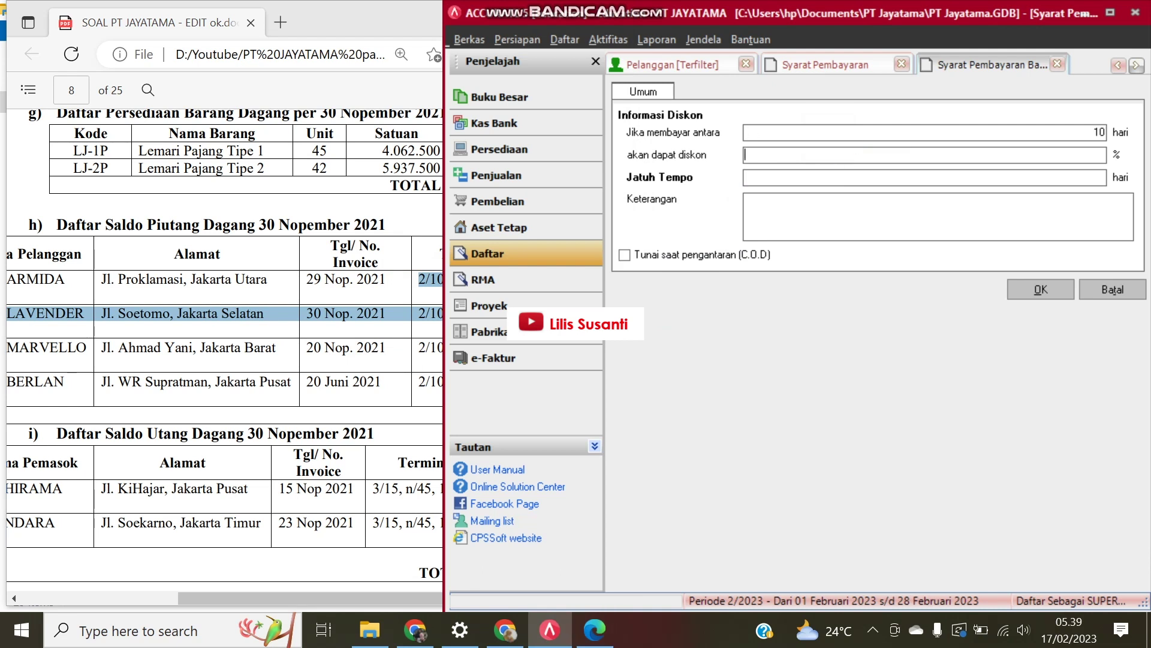
type("2")
key("Tab")
type("30")
key("Tab")
- Try to copy the term 2/10, n/30 from the PDF's receivables table into the payment term's description
left_click(421, 278)
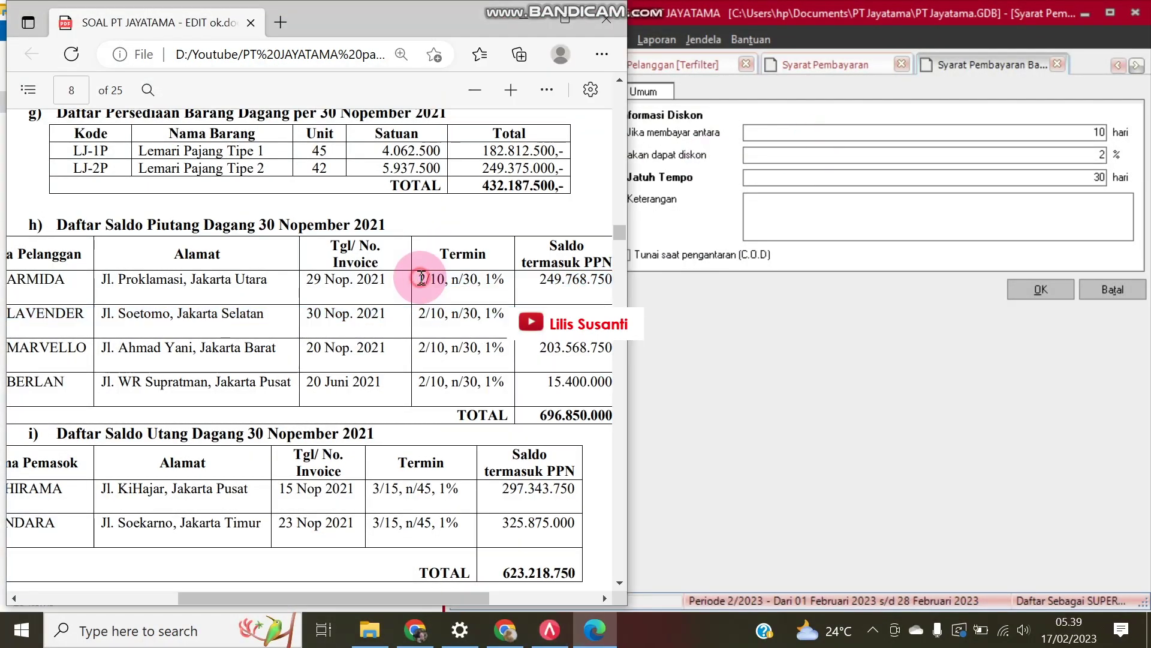
left_click_drag(422, 277, 479, 280)
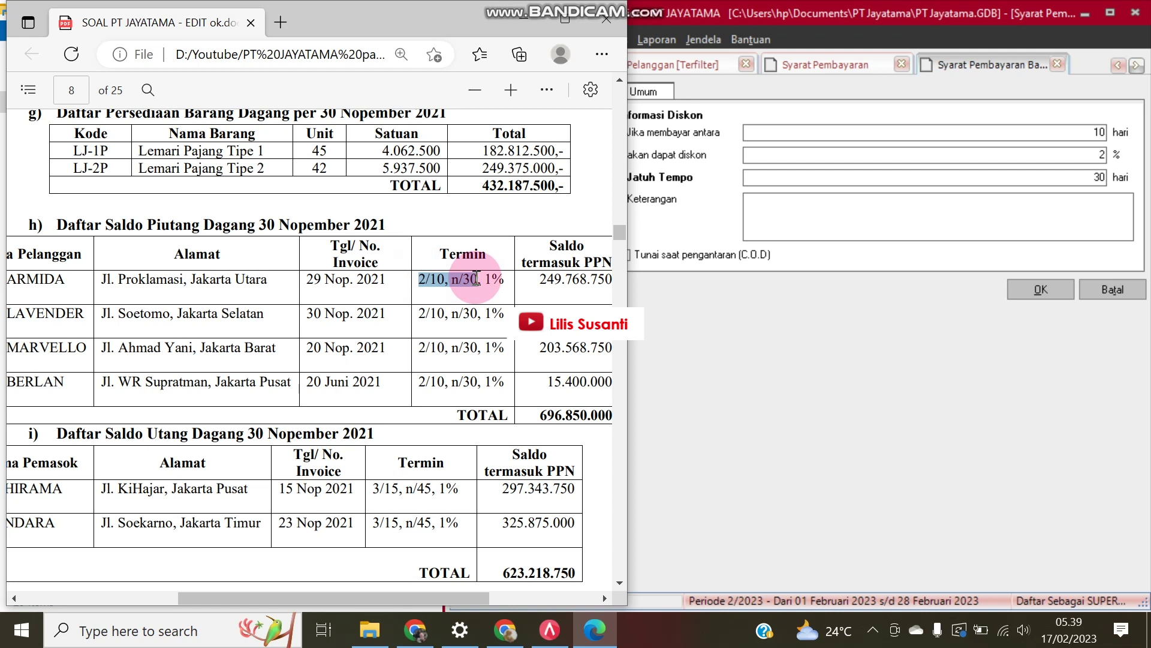
left_click(868, 226)
type("Lemari Pajang Tipe 1")
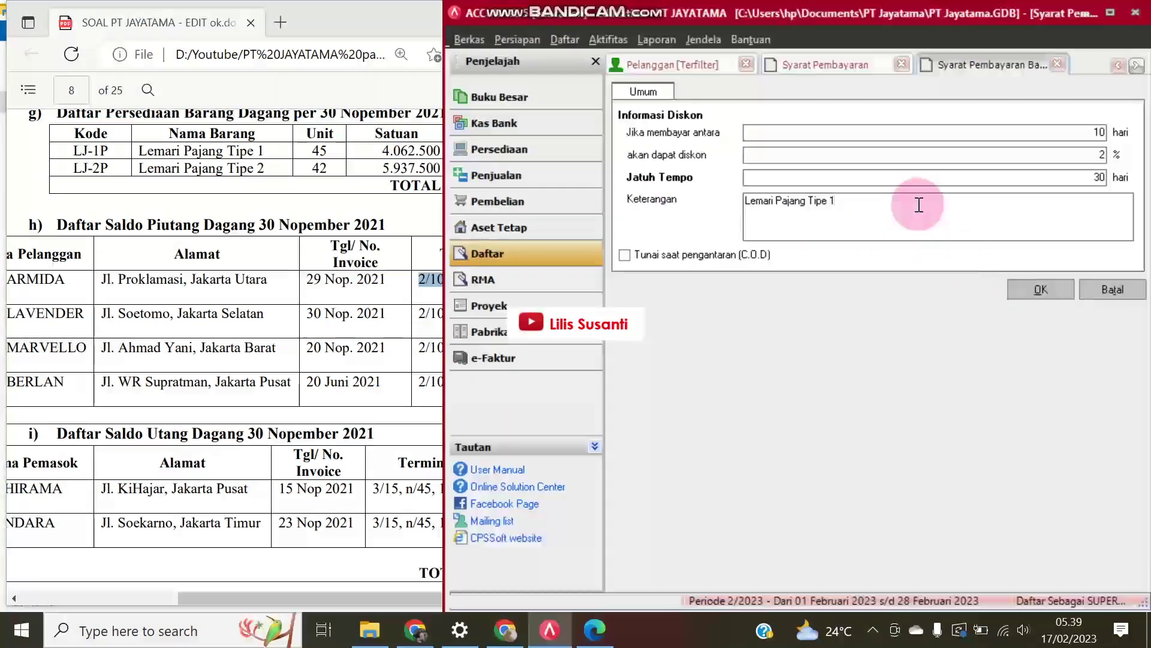
- Replace the payment term's description with 2/10 n/30 and save the term
left_click_drag(918, 204, 671, 217)
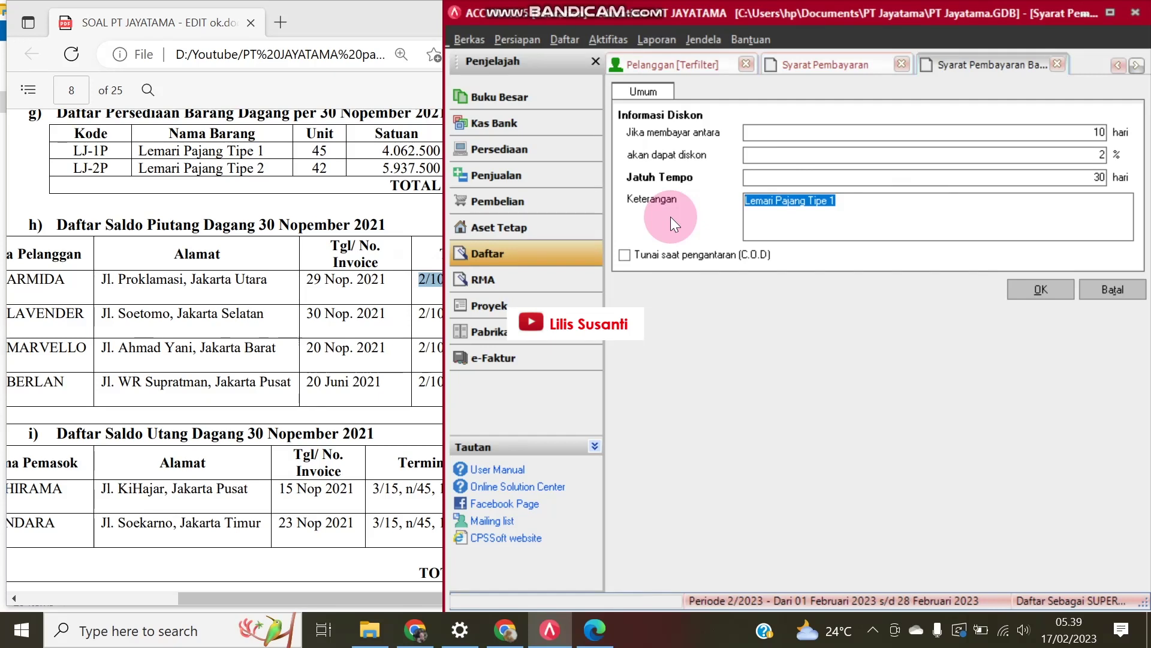
type("2/")
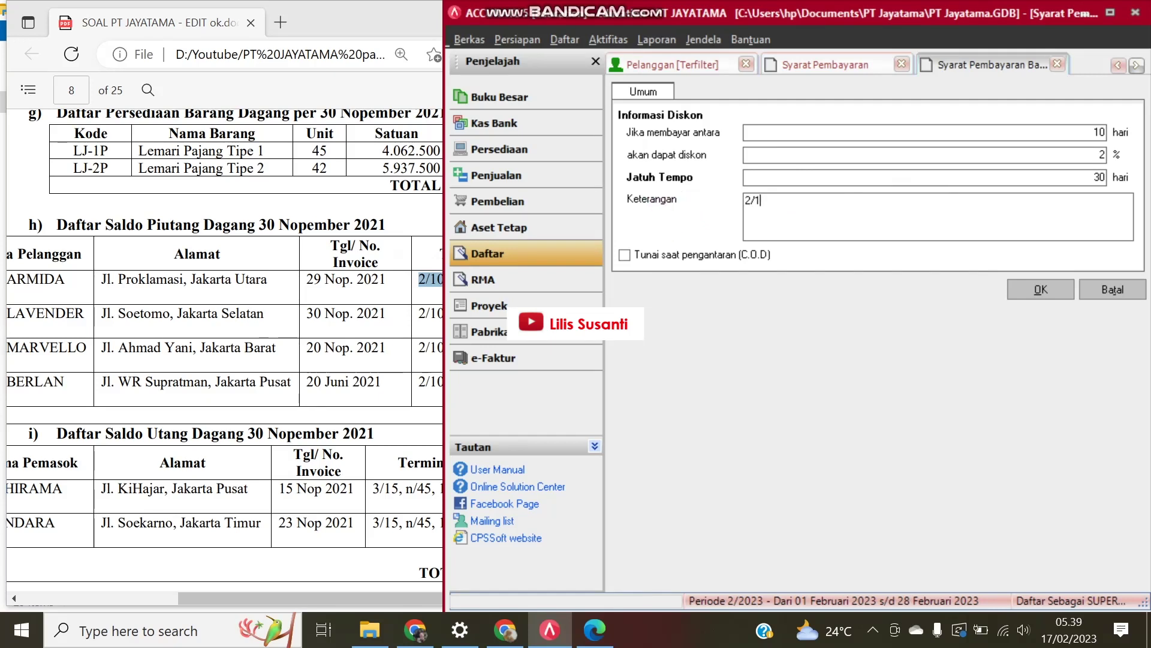
type("10 n/30")
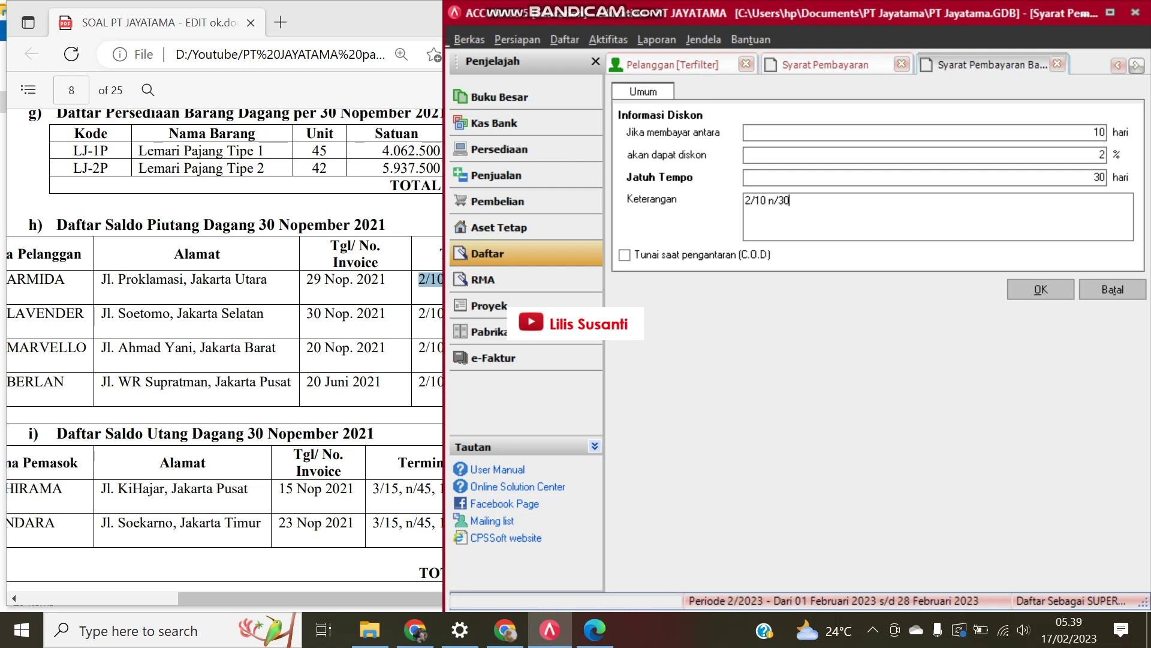
left_click(1042, 291)
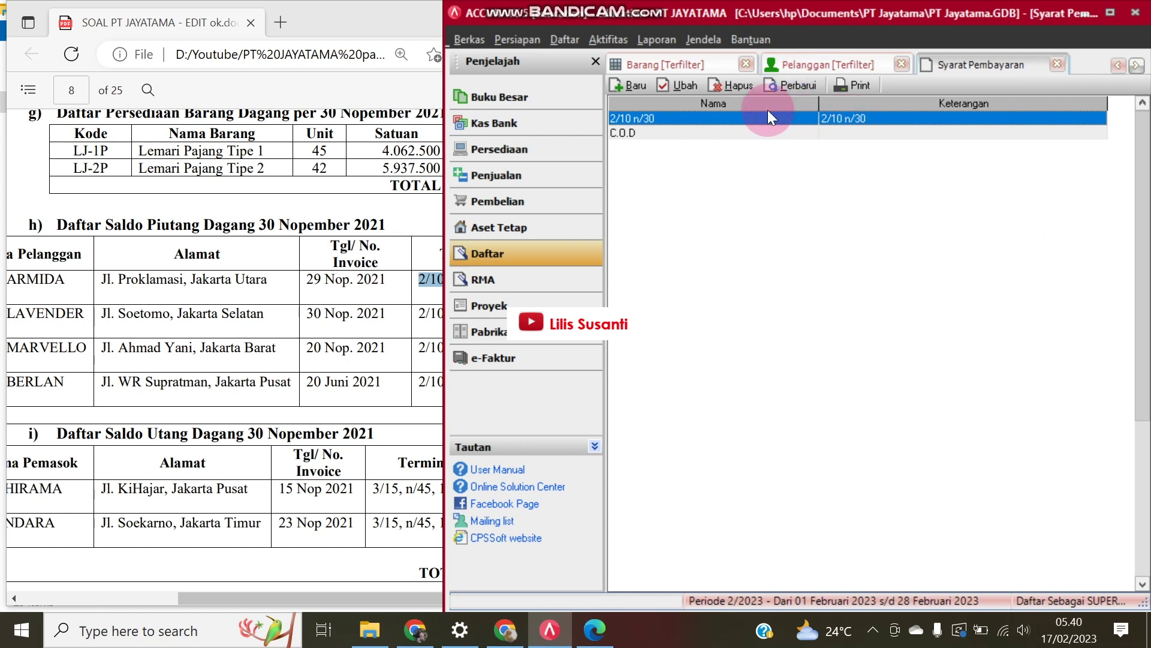
- Create a new payment term with a 3% discount for paying within 15 days and a due period of 45 days
left_click(620, 87)
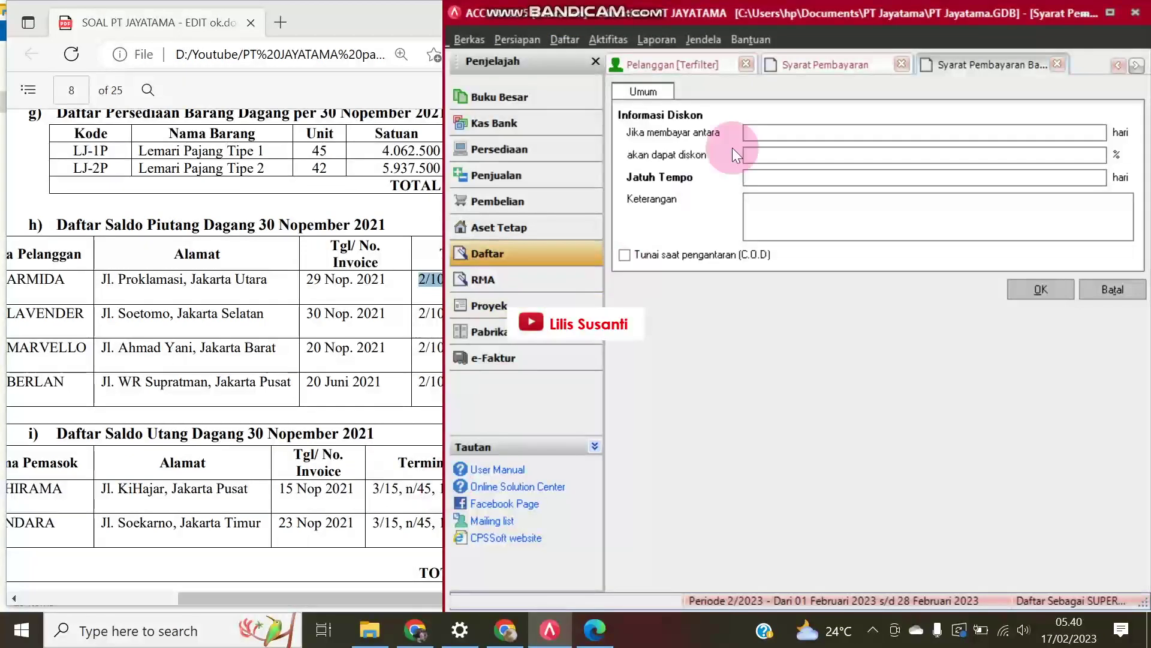
left_click(783, 132)
type("15")
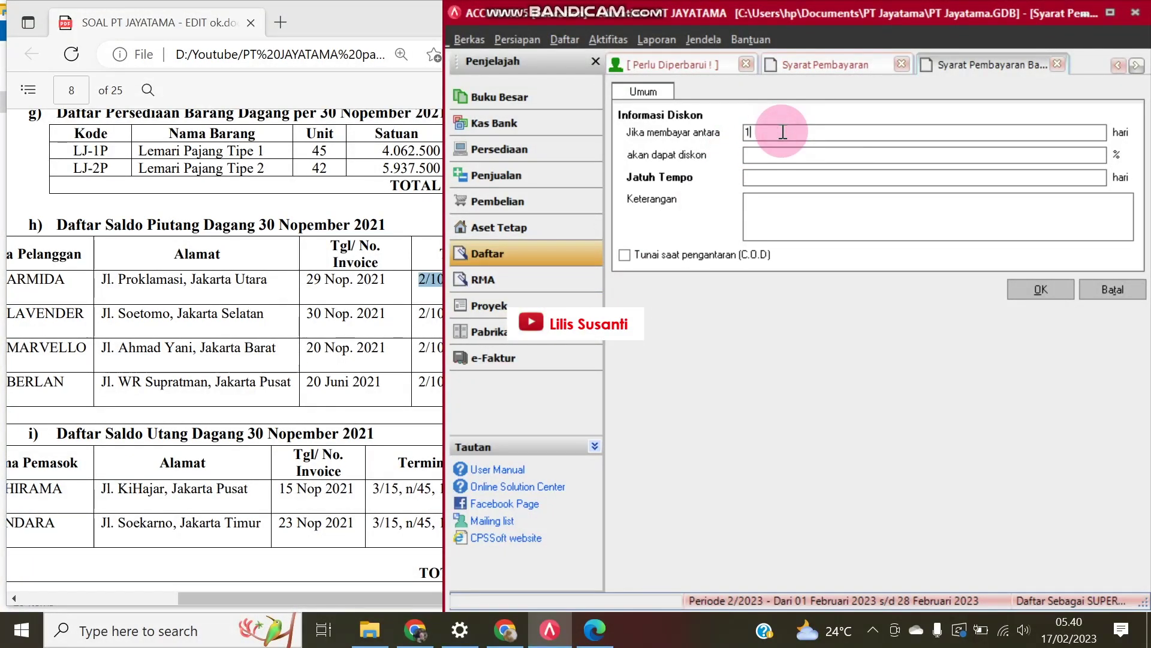
key("Tab")
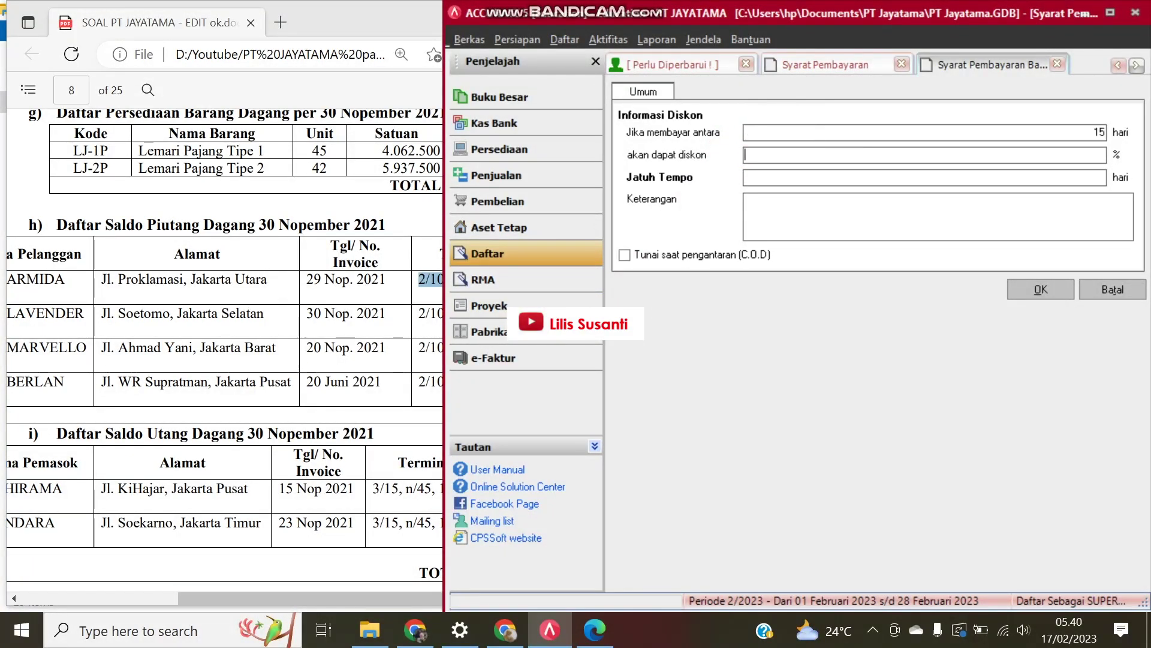
type("3")
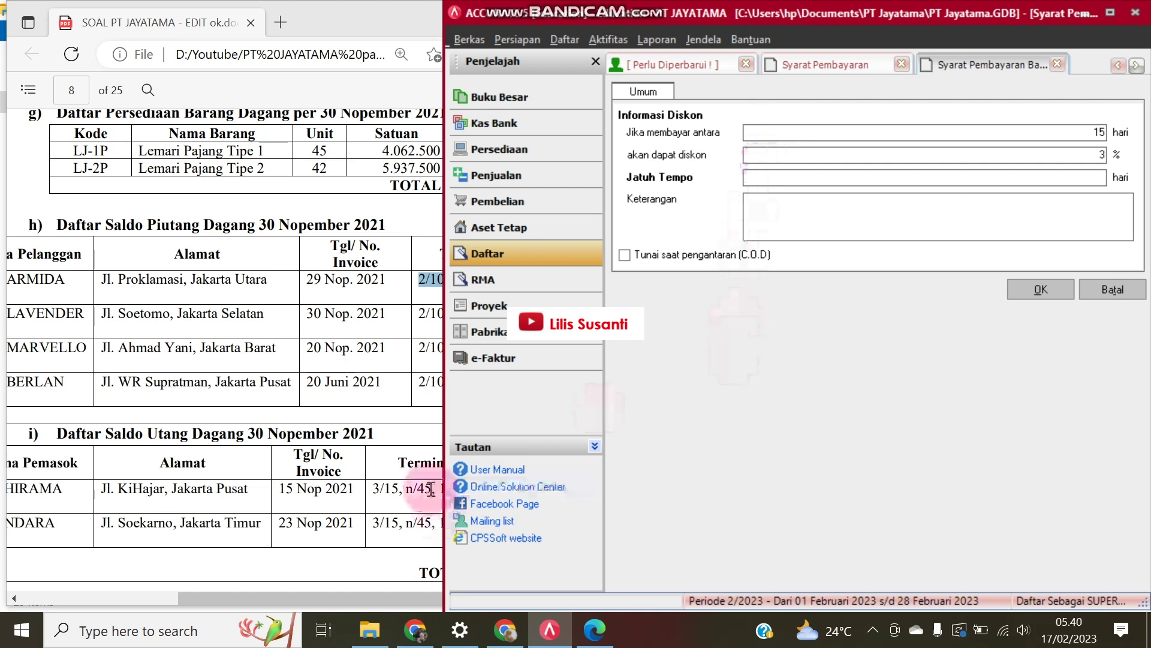
type("45")
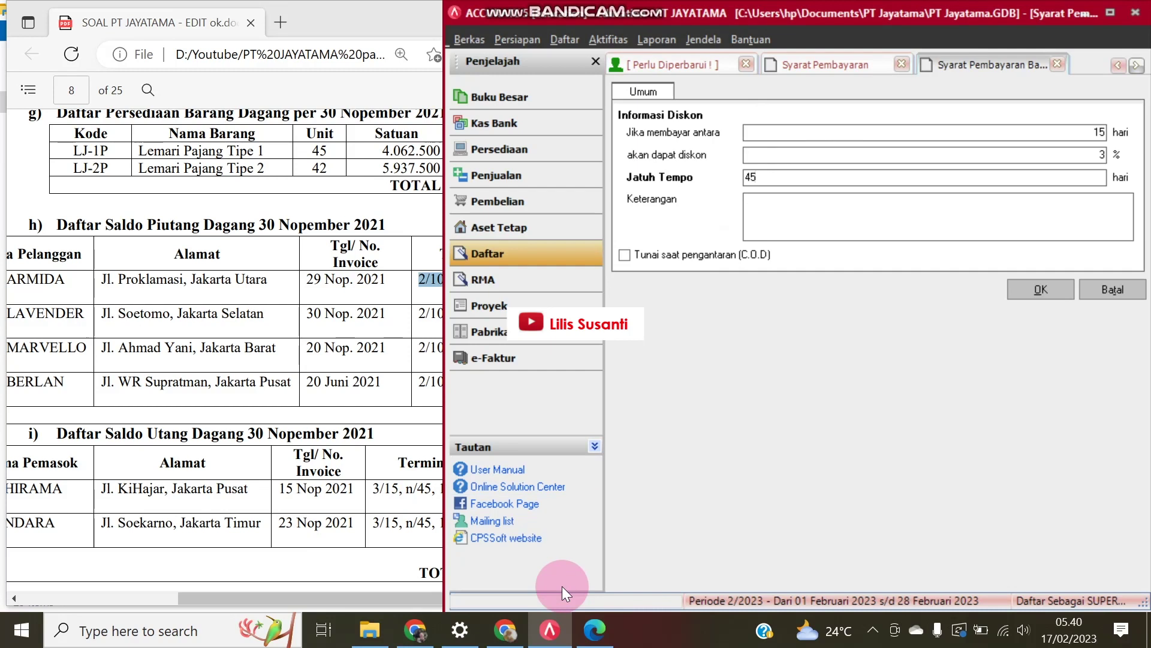
- Describe the payment term as 3/15 n/45, save it and refresh the payment terms list
left_click(826, 199)
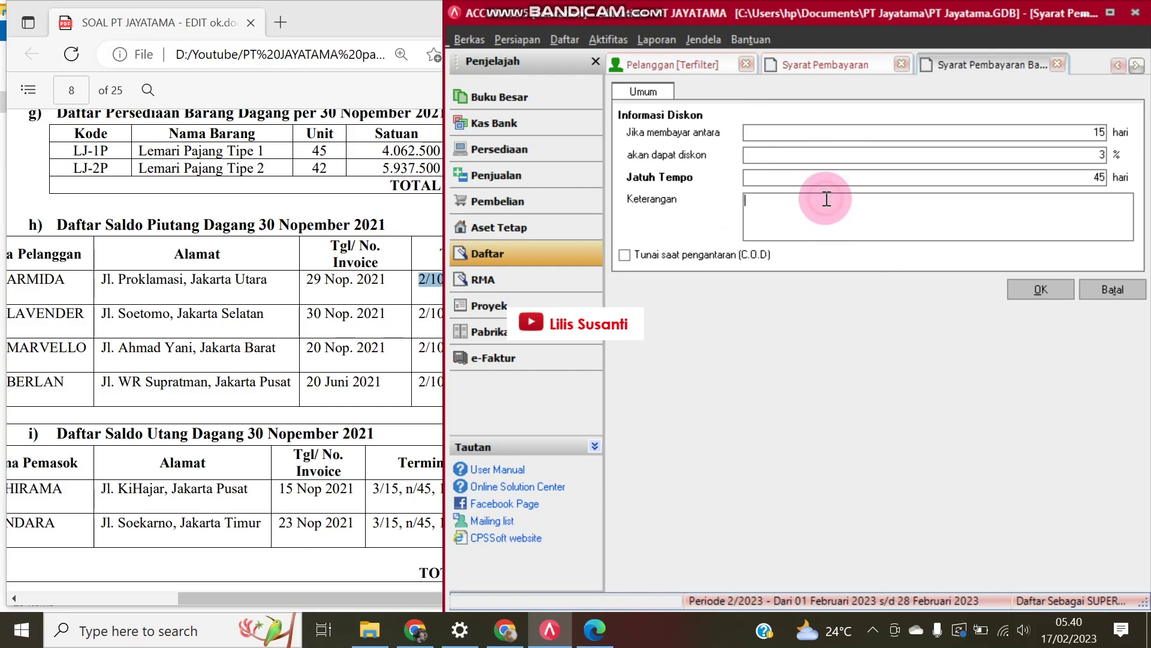
type("3/")
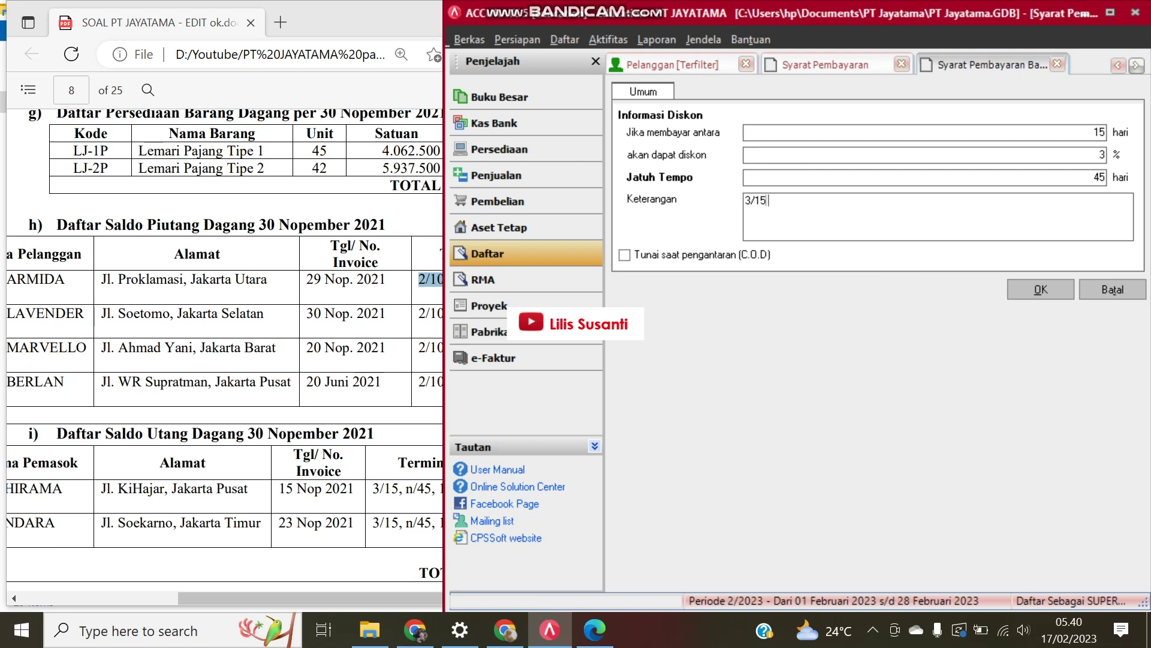
type("15 n/45")
left_click(1041, 290)
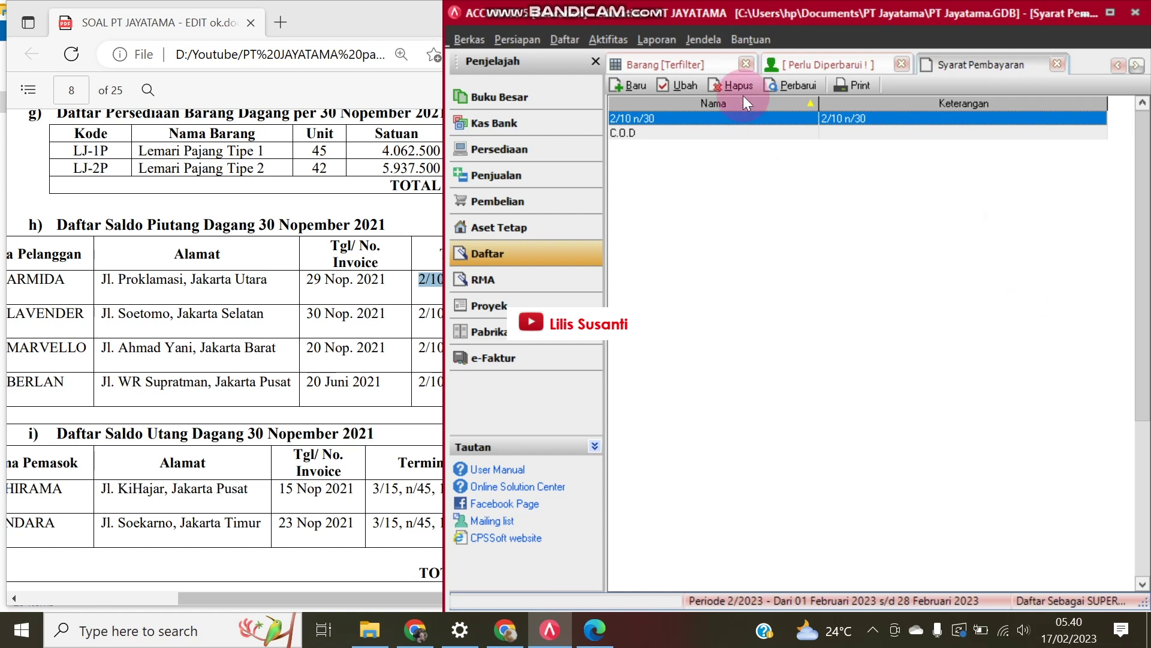
left_click(781, 83)
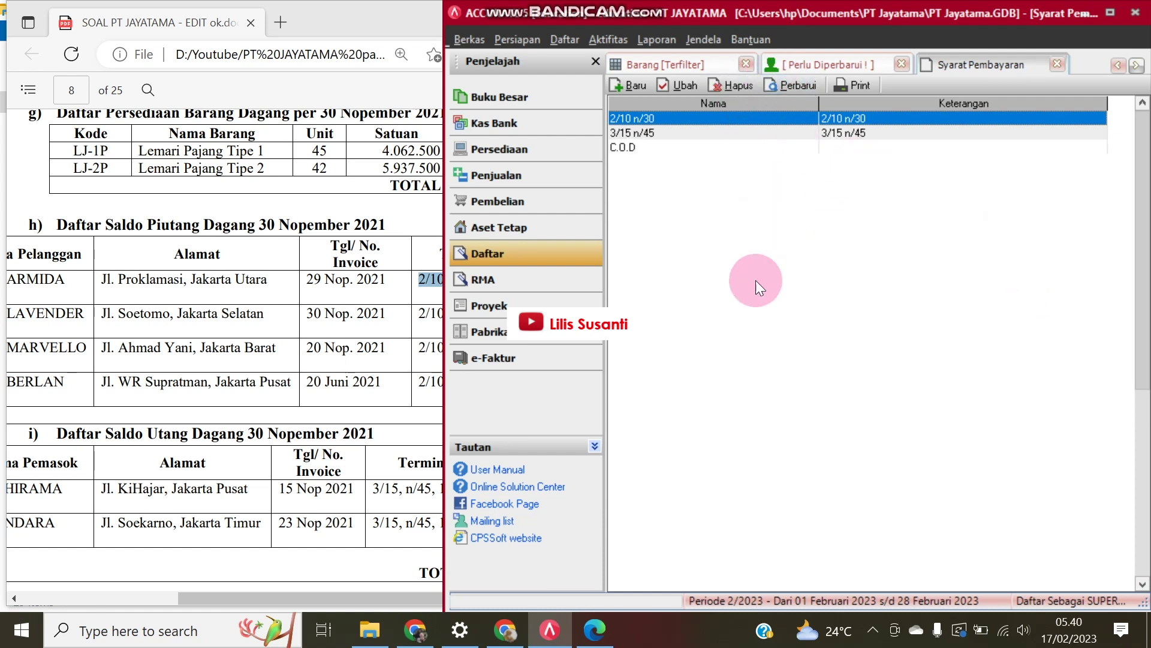
- Open the customer list and start a new customer record
left_click(538, 233)
left_click(528, 253)
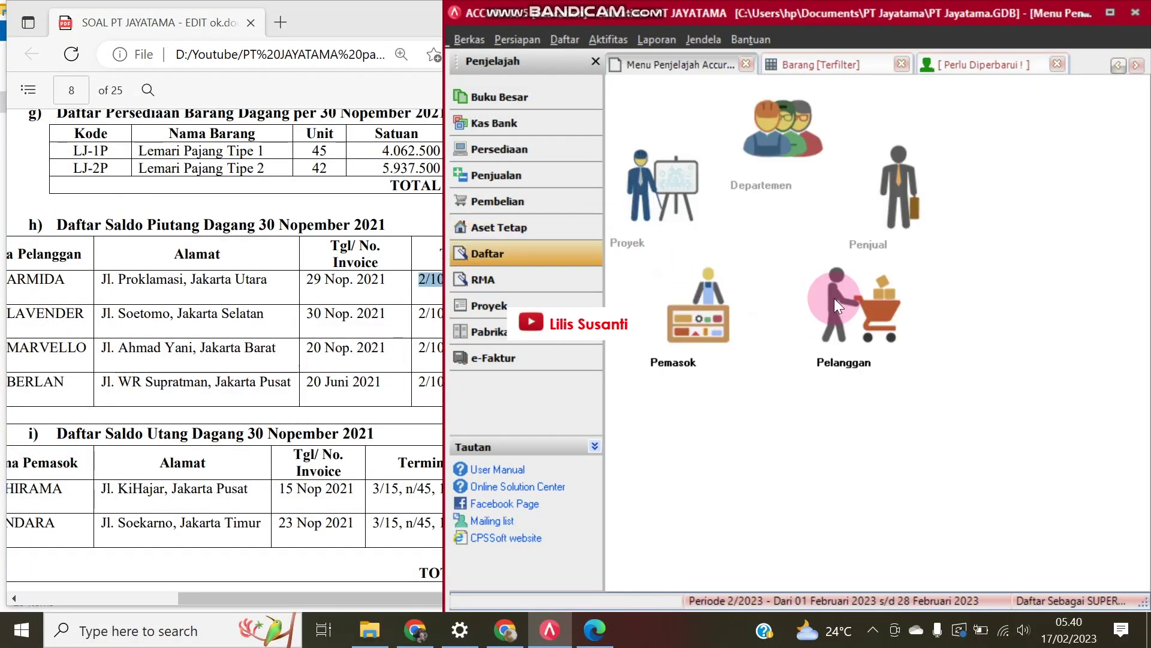
left_click(836, 304)
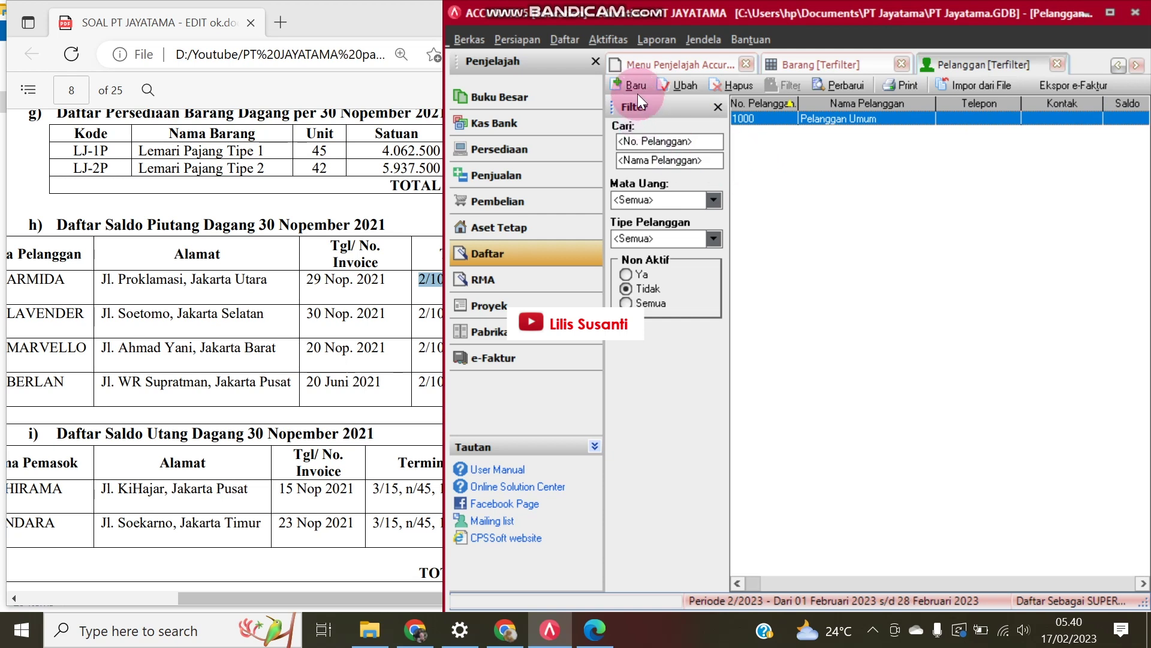
left_click(638, 93)
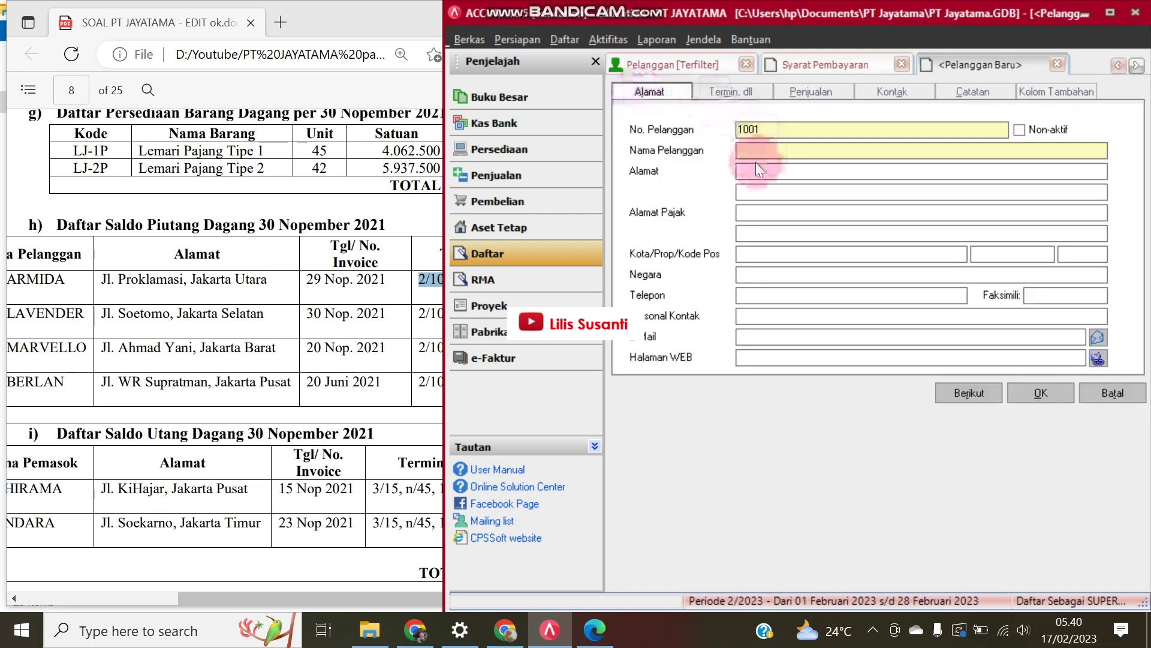
- Replace the default customer number with the code of the PDF's first receivables row and name the customer Toko Armida
left_click(261, 602)
left_click_drag(261, 602, 204, 604)
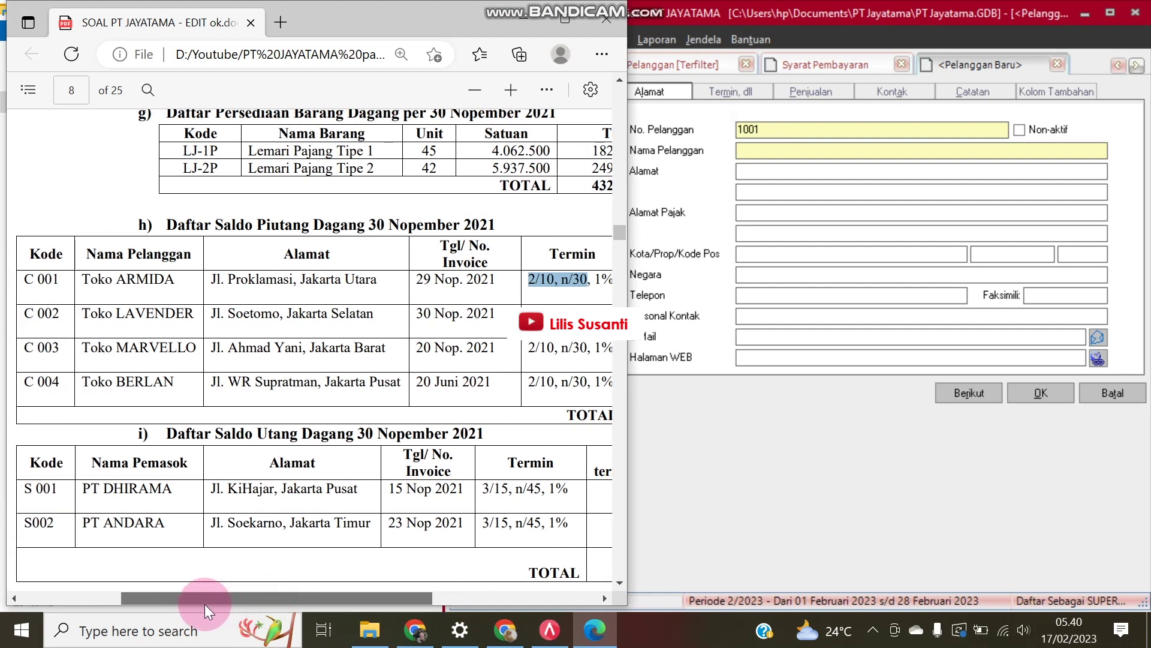
left_click(755, 149)
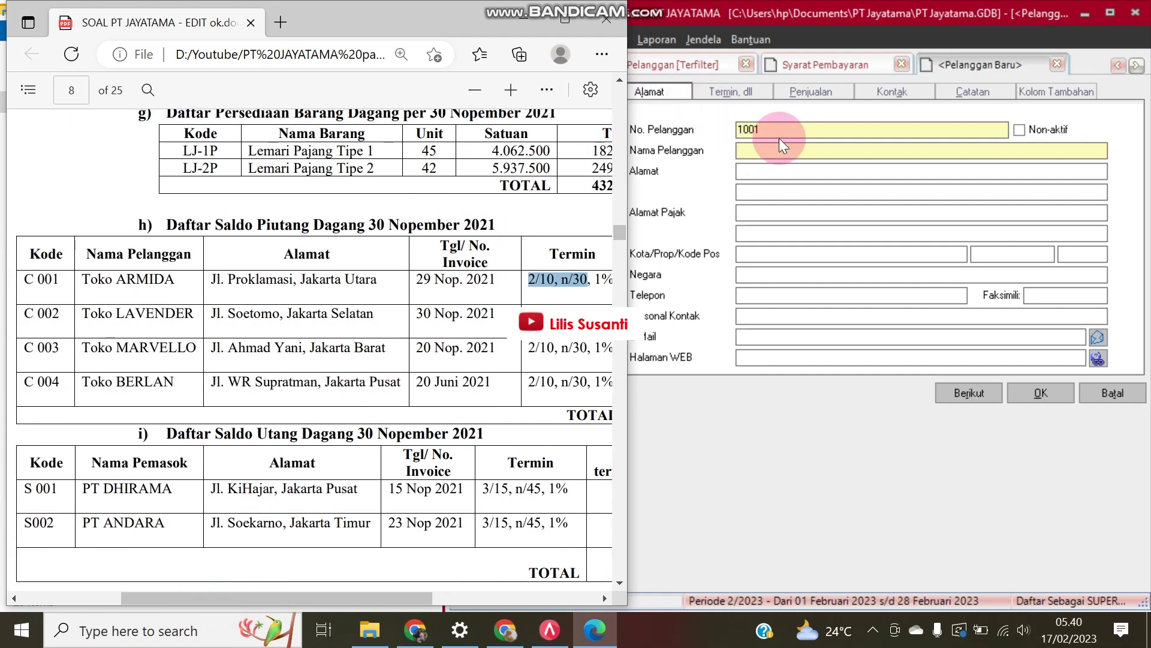
left_click_drag(788, 131, 681, 129)
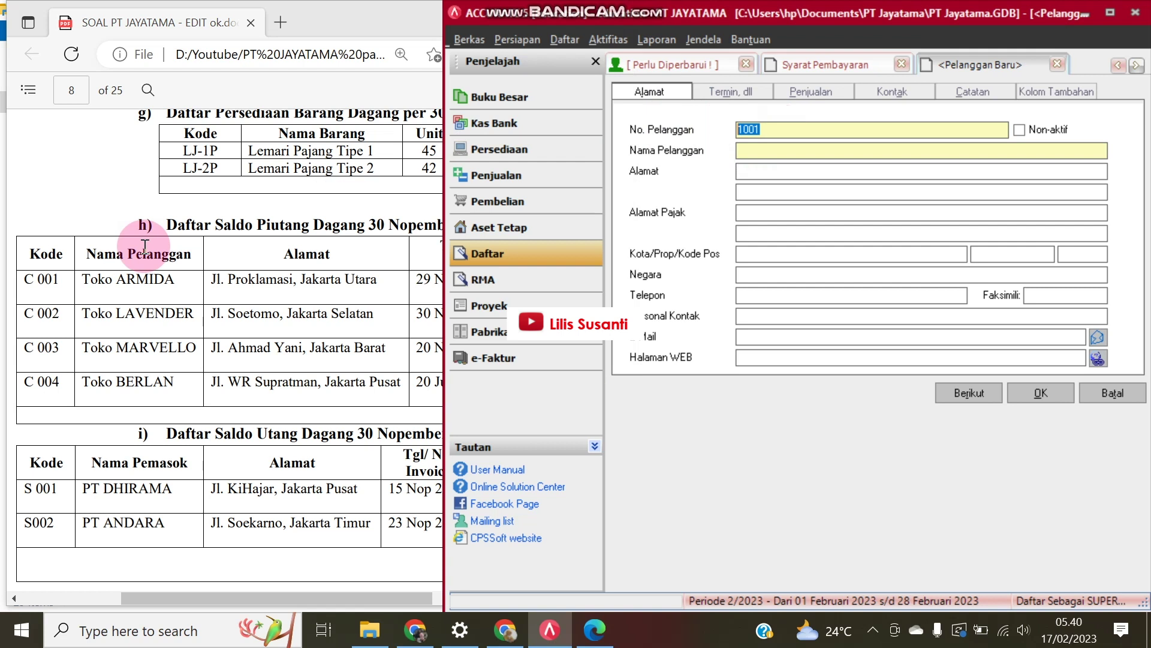
type("C001")
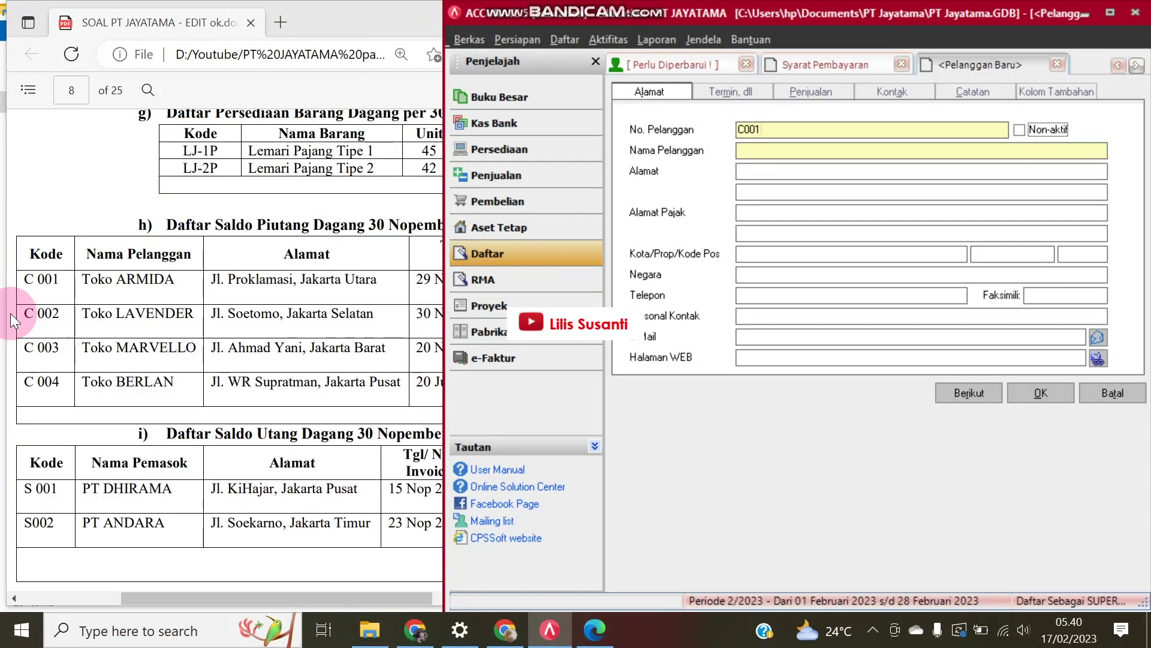
type("Toko Armo")
key("BackSpace")
type("ida")
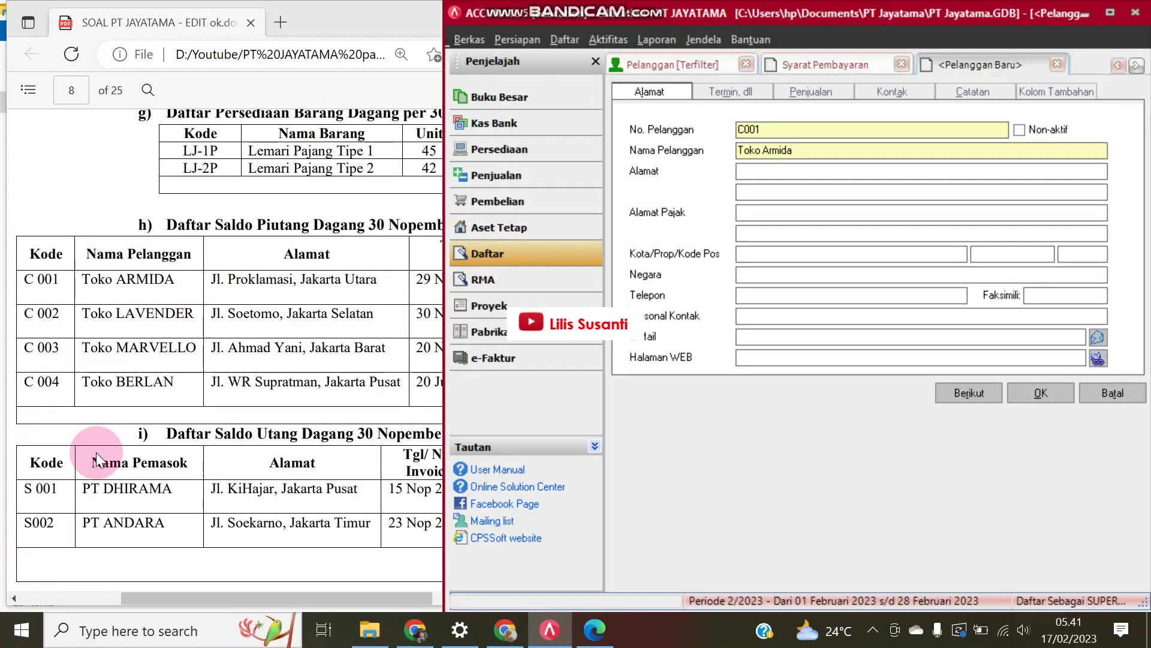
- Assign the 2/10 n/30 payment term to Toko Armida, following the PDF's receivables table
left_click(288, 318)
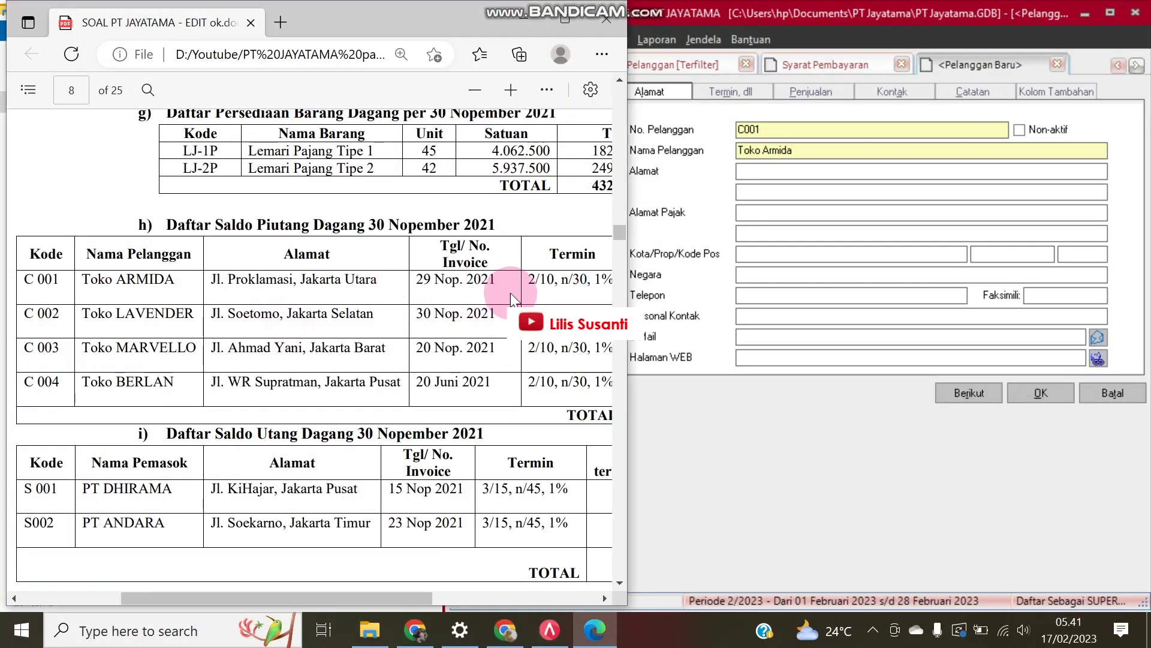
left_click(742, 92)
left_click(774, 126)
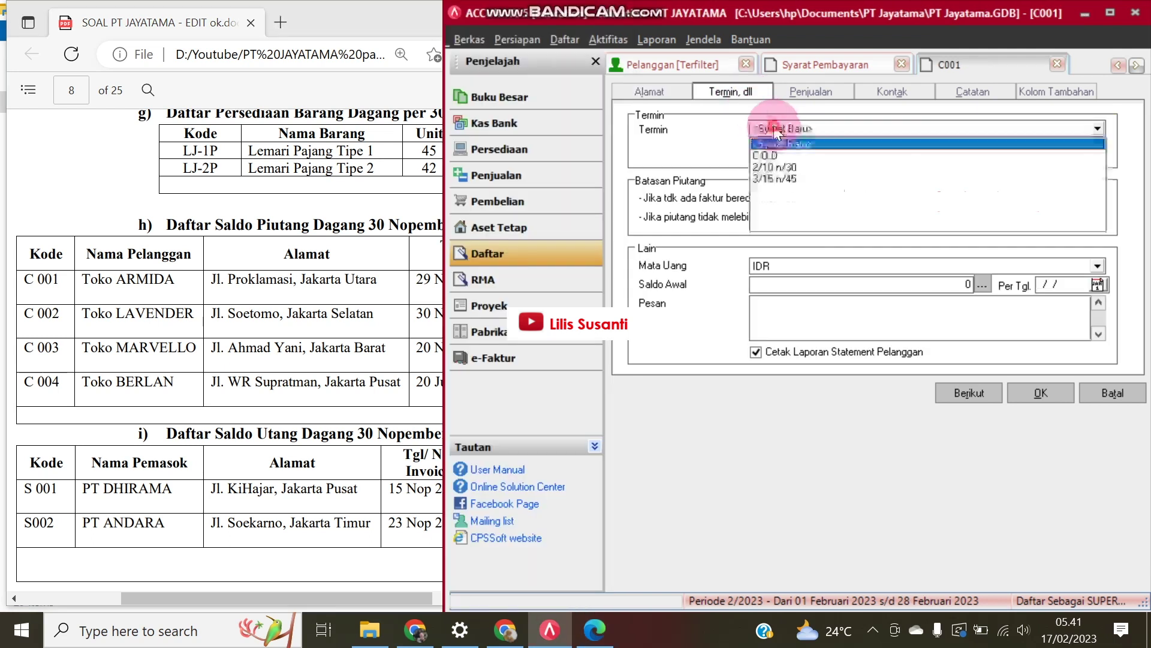
left_click(765, 167)
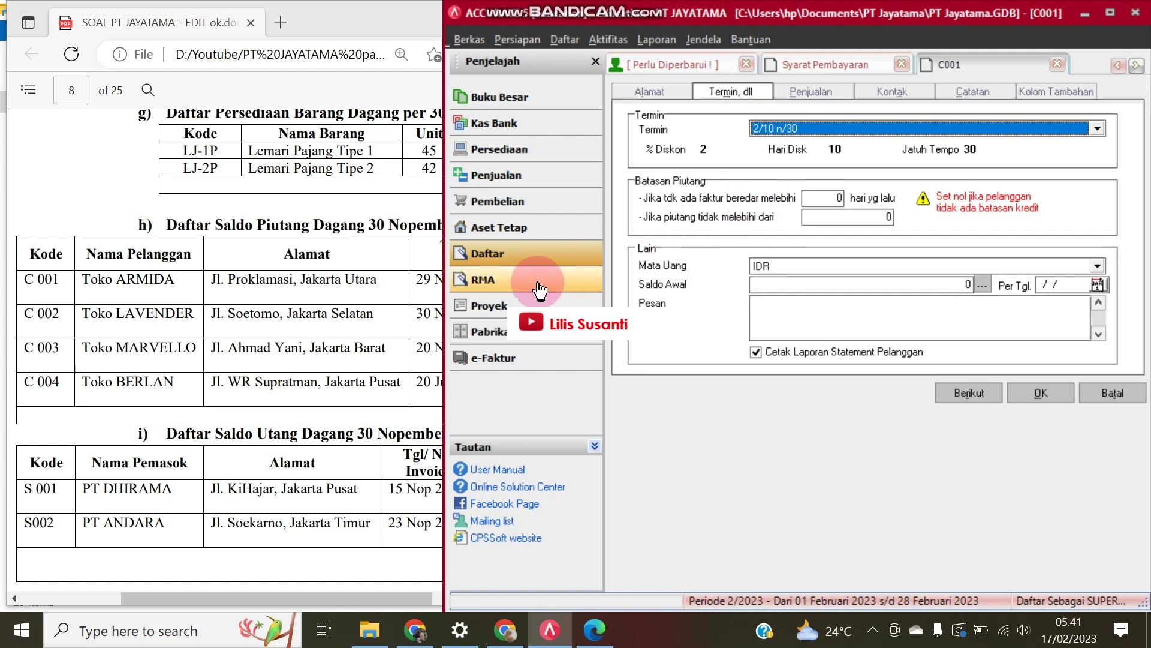
- Try to copy Toko Armida's balance including VAT from the PDF's receivables table
left_click(414, 305)
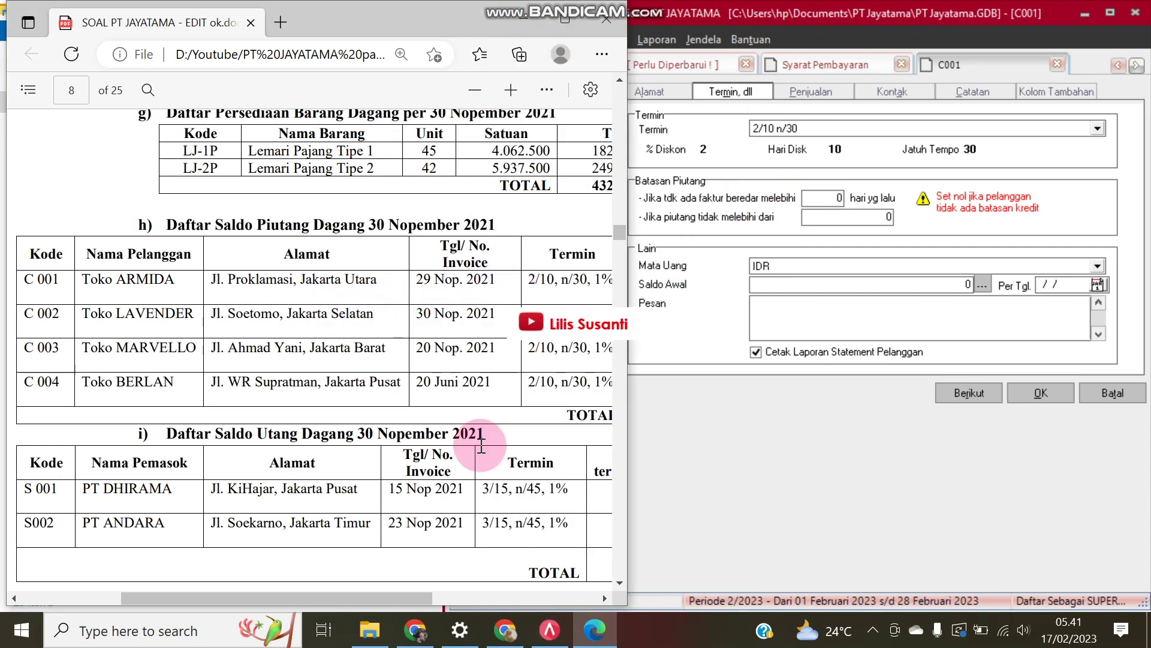
left_click_drag(338, 596, 397, 597)
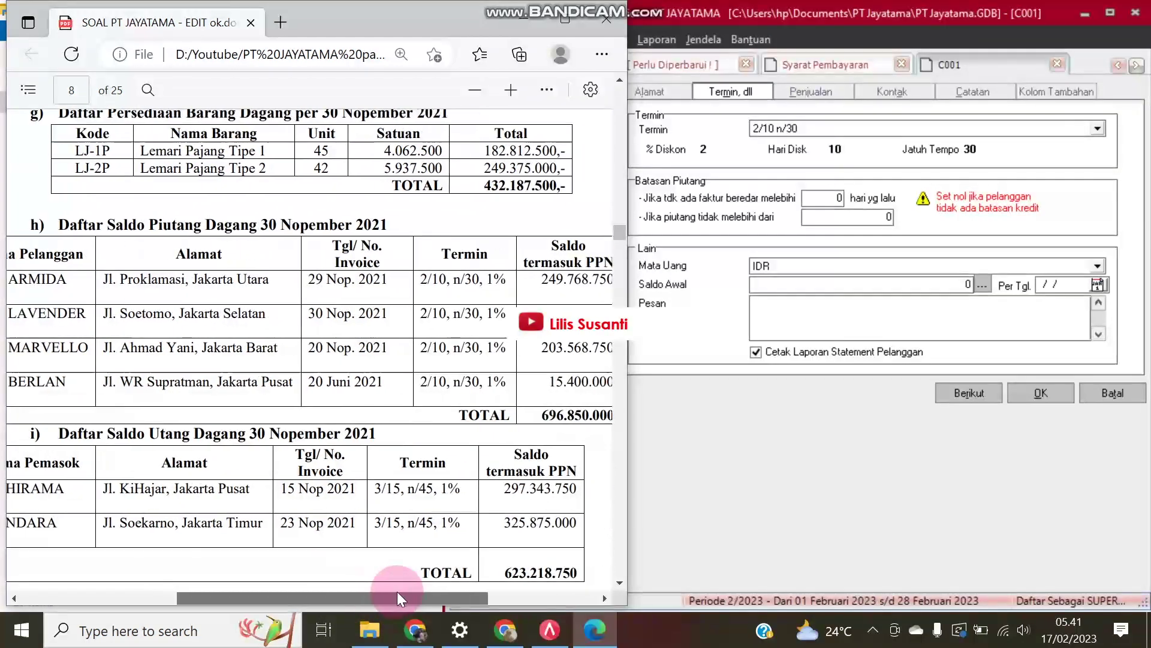
left_click(725, 403)
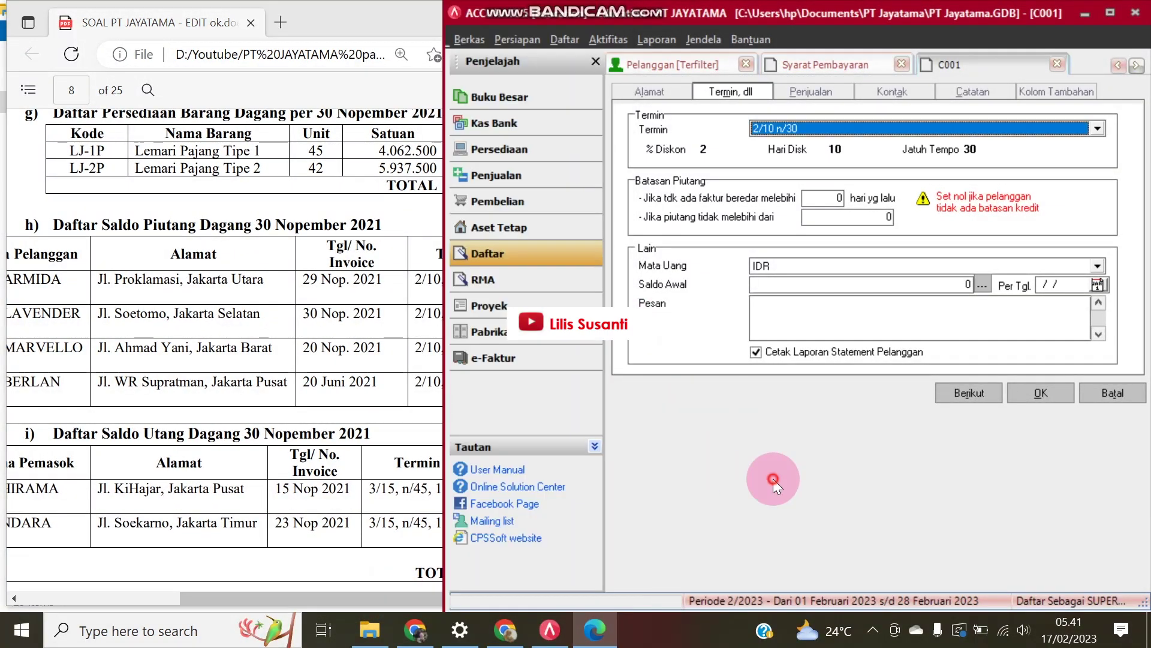
left_click_drag(347, 314, 607, 282)
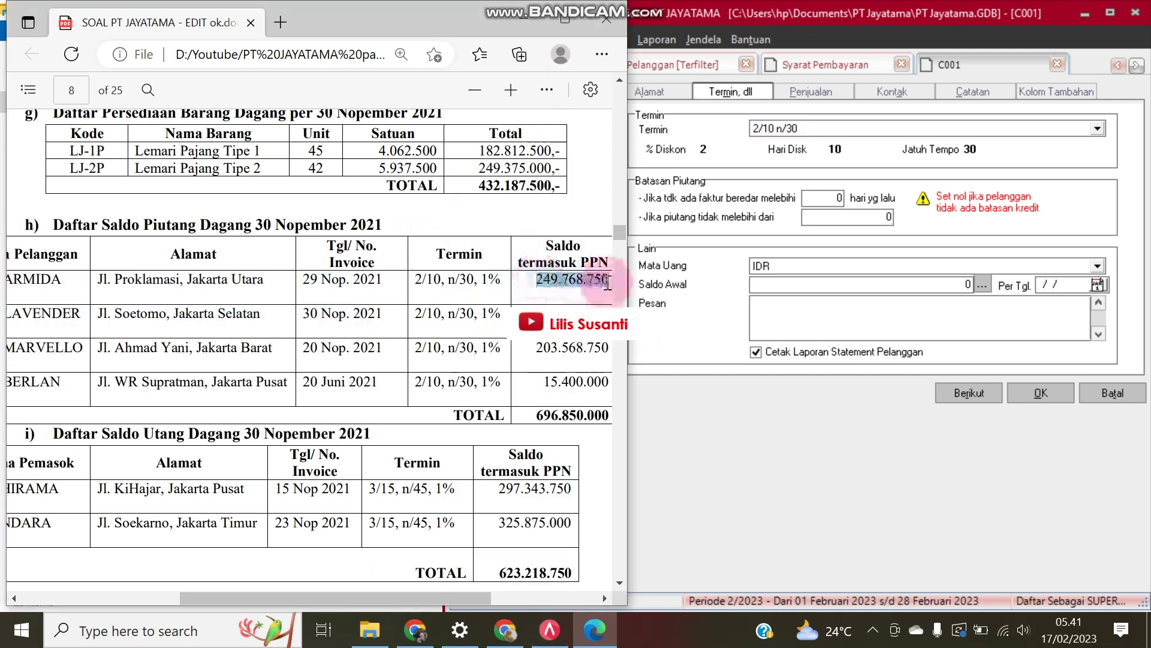
right_click(606, 281)
left_click(857, 258)
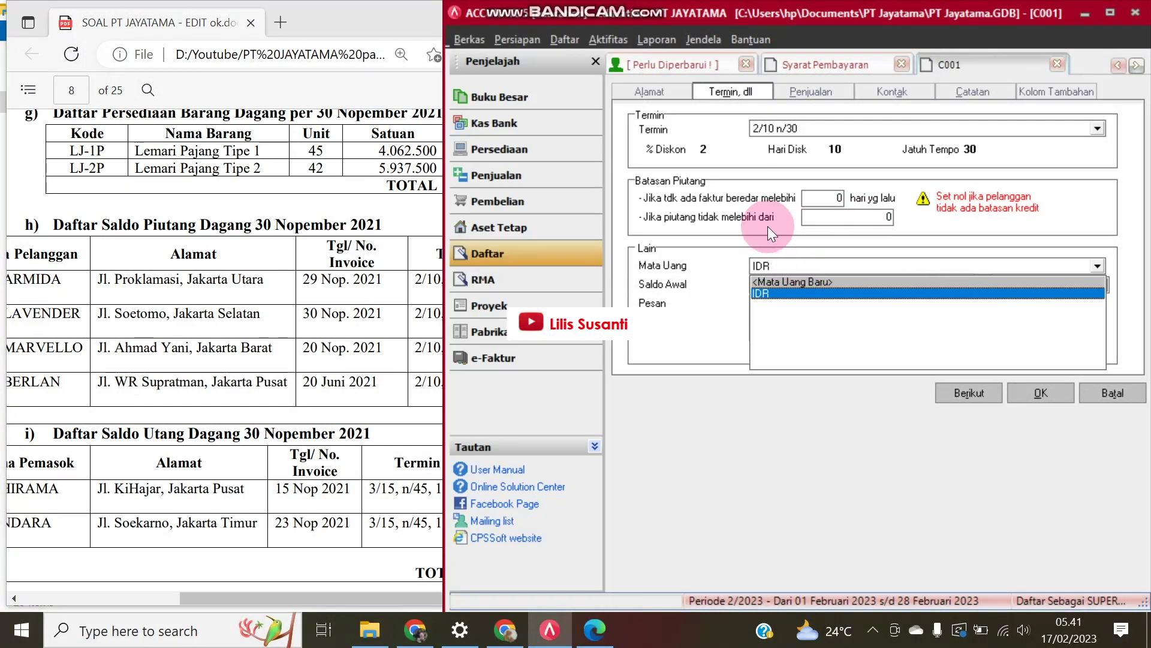
left_click(726, 215)
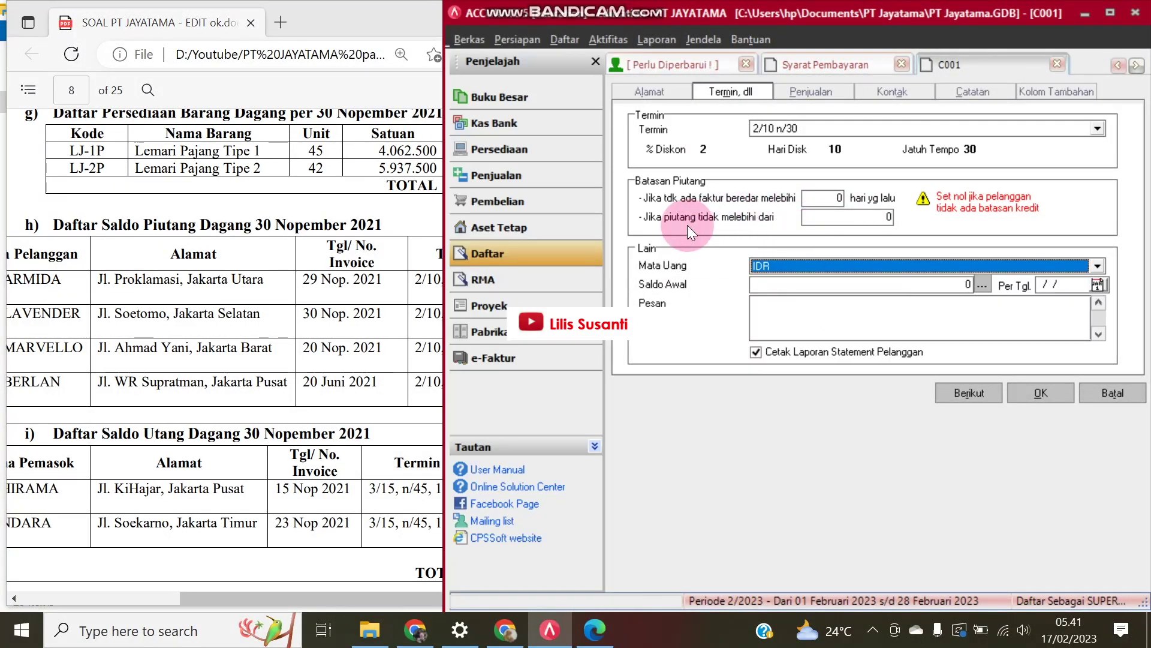
- Set Toko Armida's opening balance to 249.768.750 as of 30/11/2021, keeping the PDF's balance column in view
left_click(786, 289)
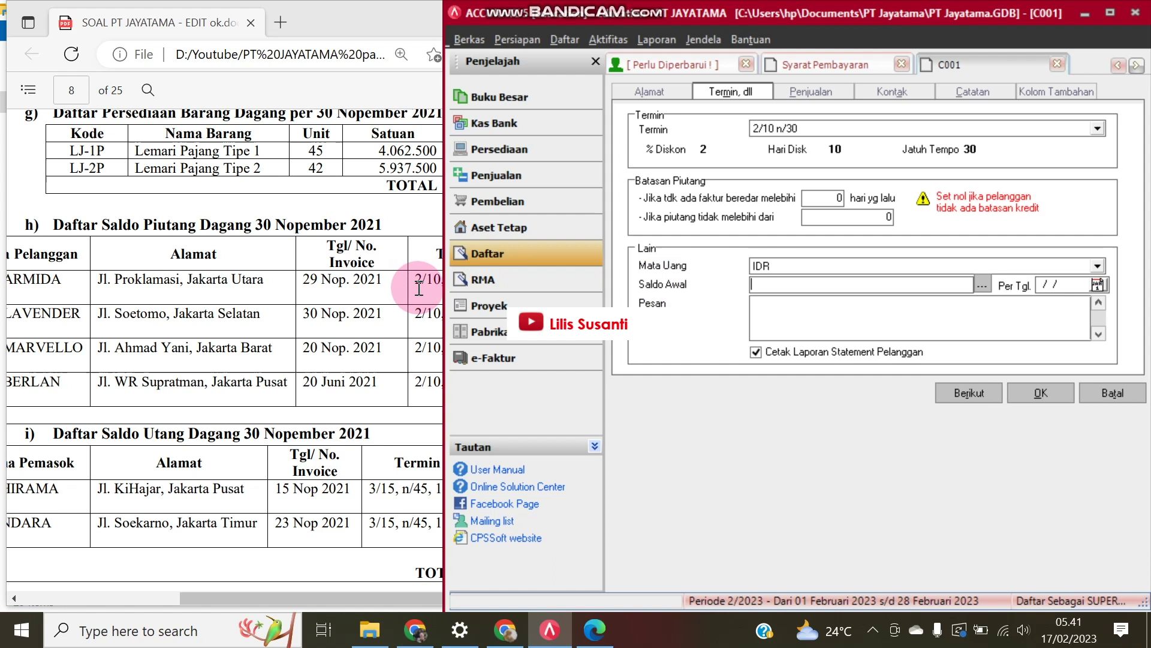
left_click_drag(447, 280, 625, 284)
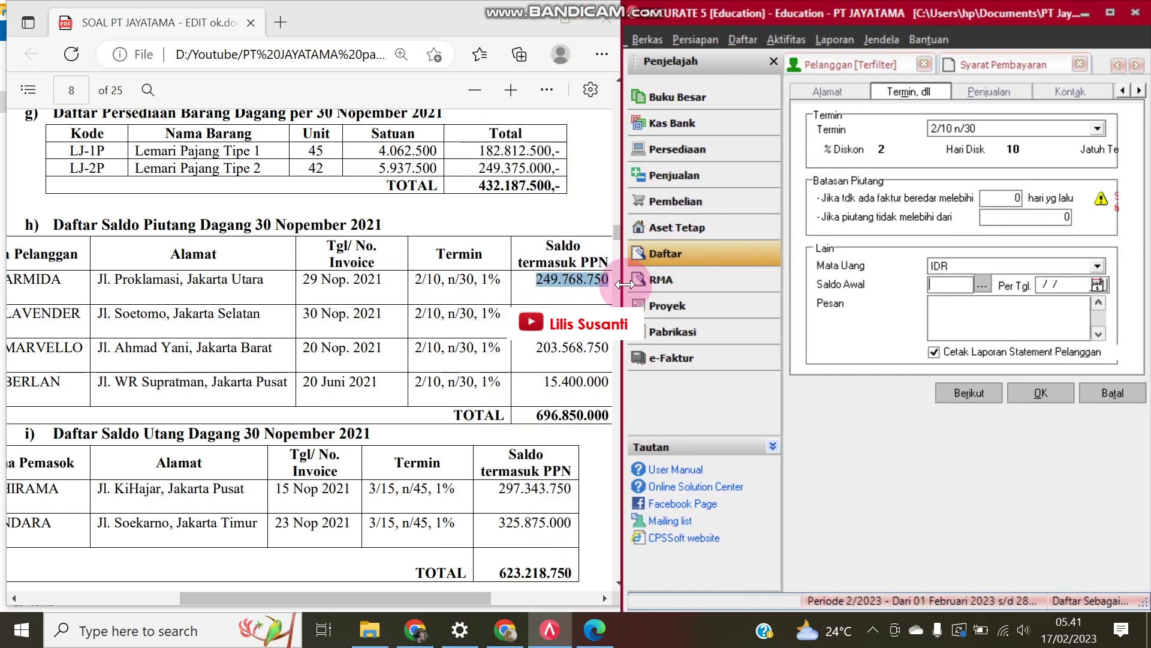
type("249768")
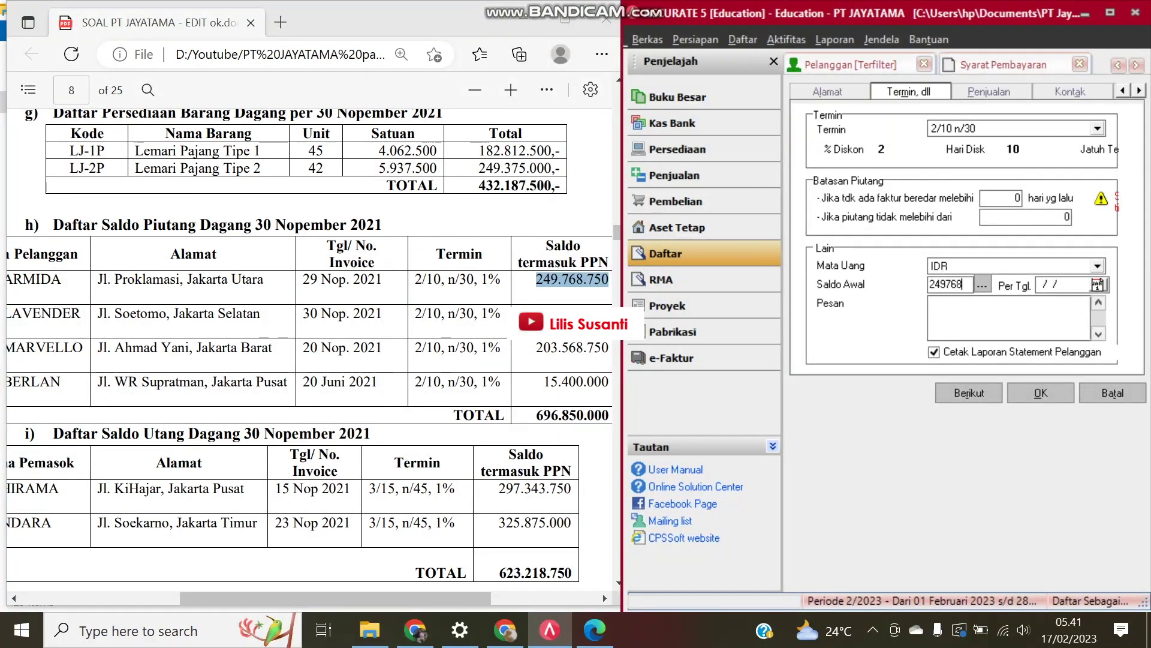
key("Tab")
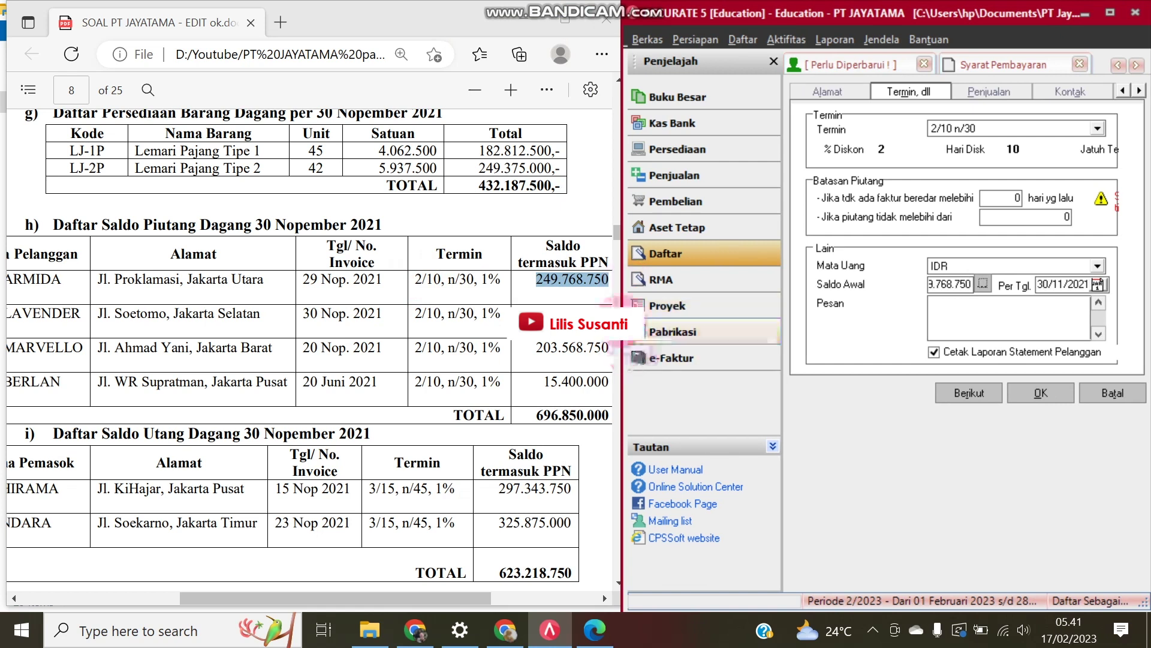
- Save the Toko Armida customer record and refresh the customer list
left_click_drag(622, 316, 497, 316)
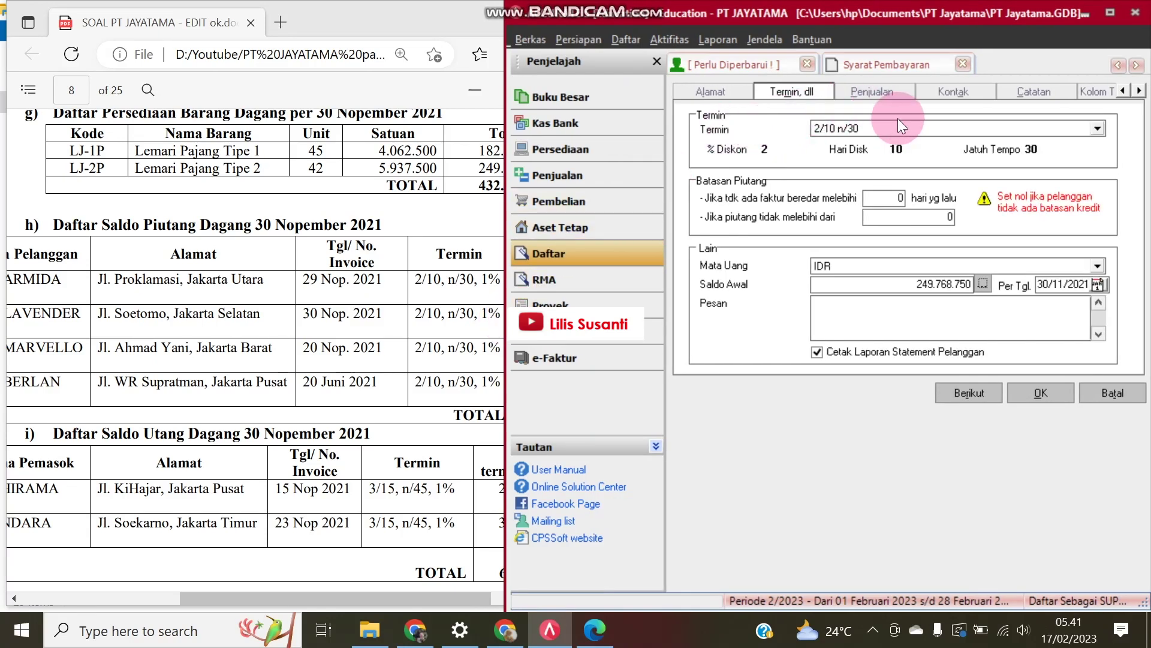
left_click(1043, 391)
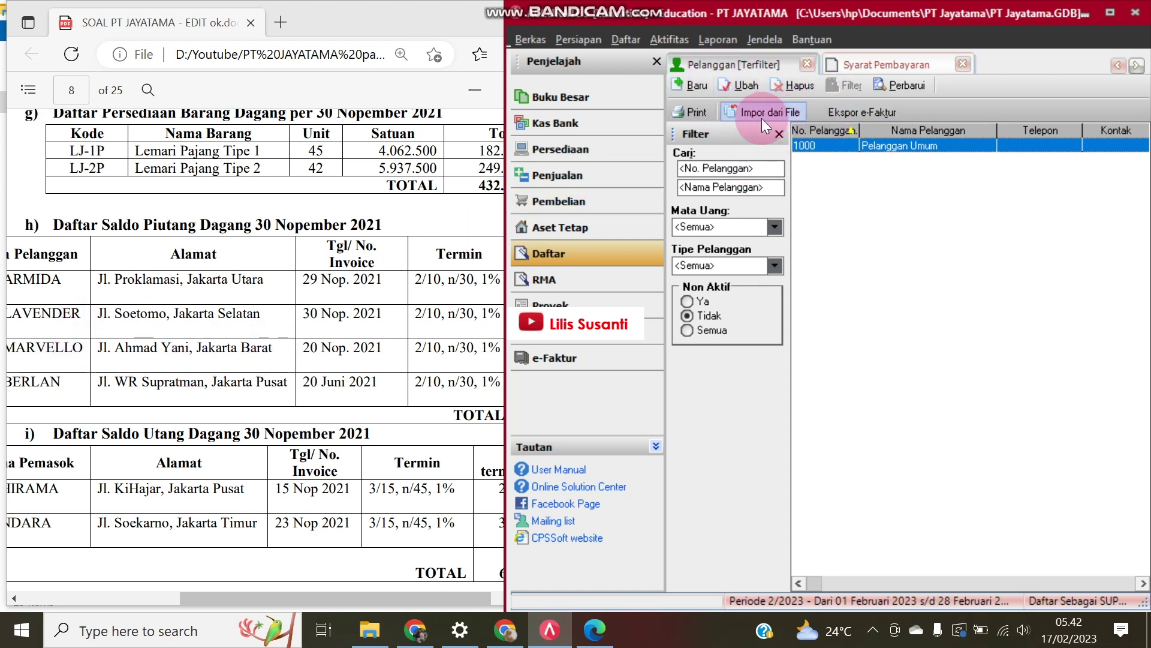
left_click(898, 77)
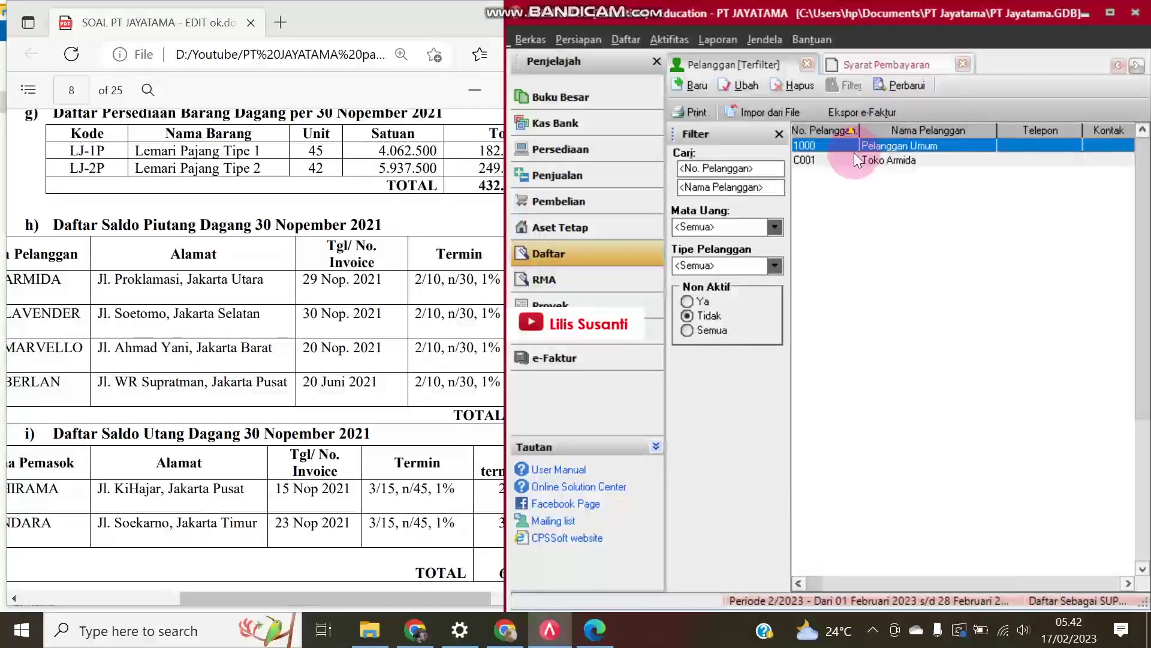
- Create a new customer record named Toko Lavender, following the PDF's receivables table
left_click(693, 78)
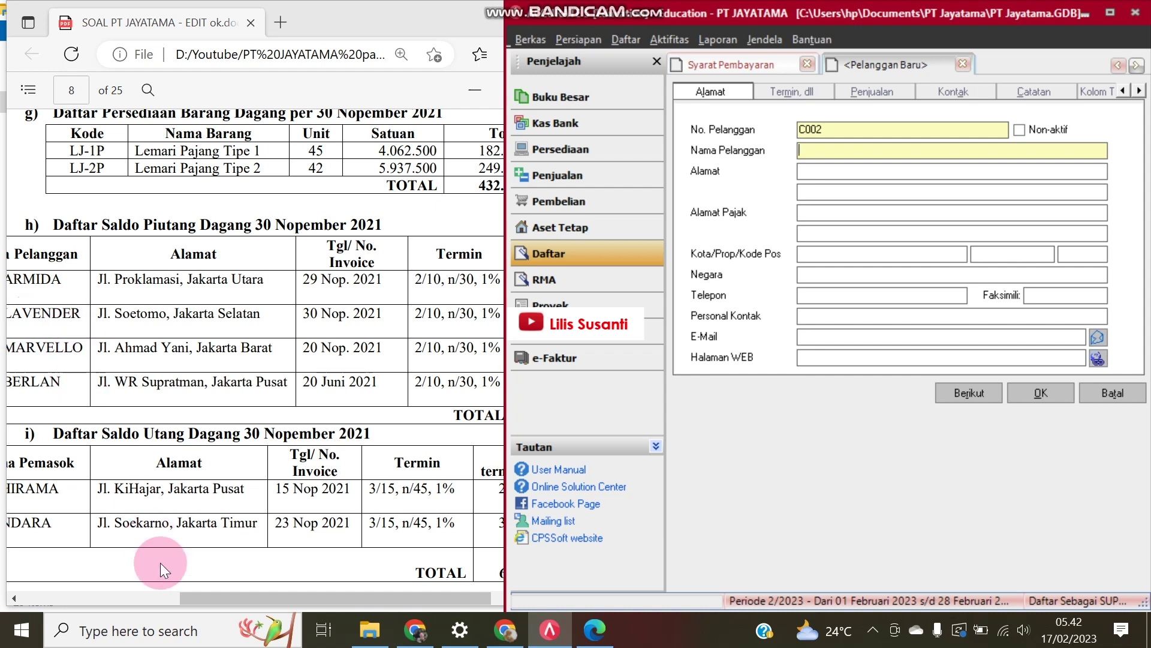
left_click_drag(233, 600, 225, 602)
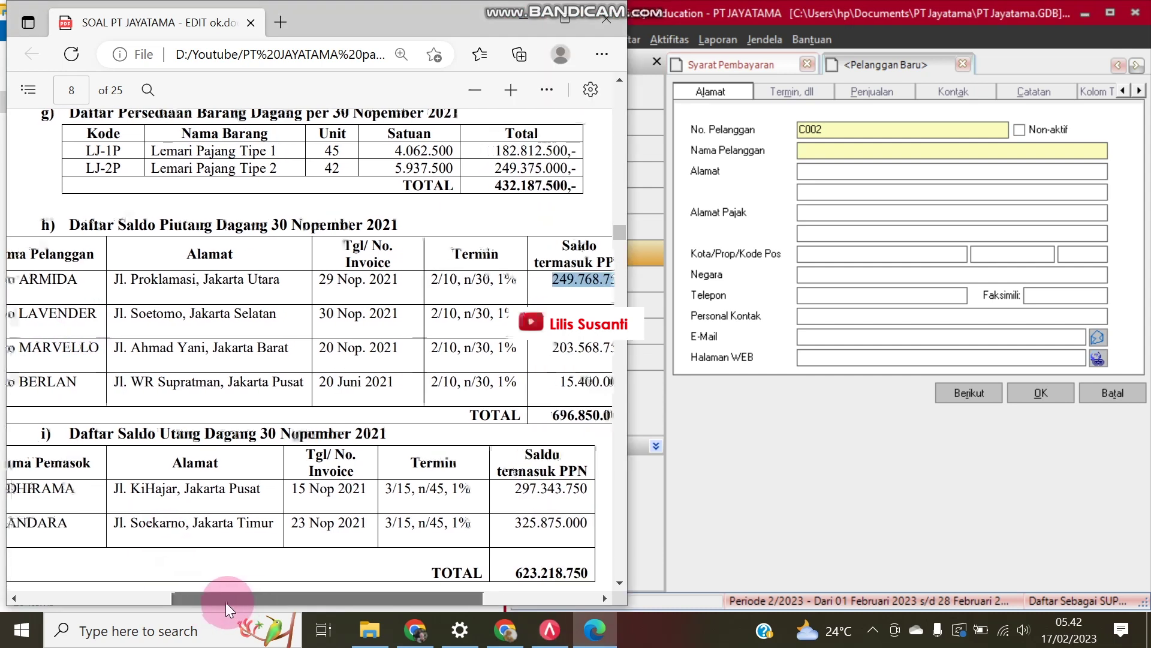
left_click(775, 503)
type("Toko Lavender")
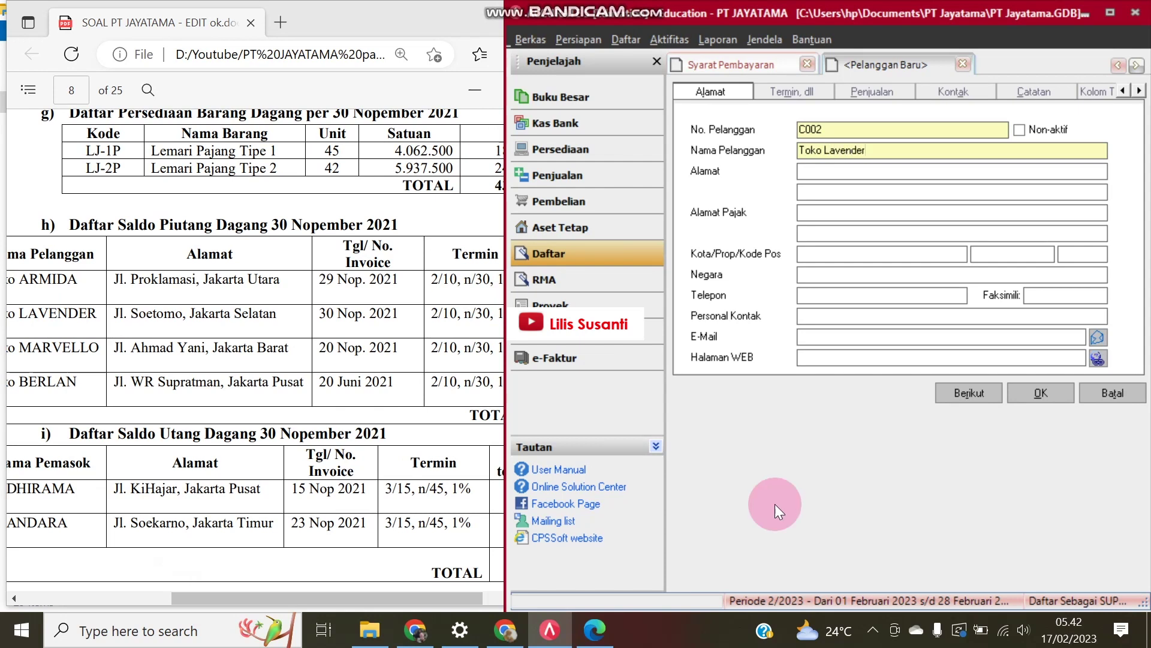
key("Tab")
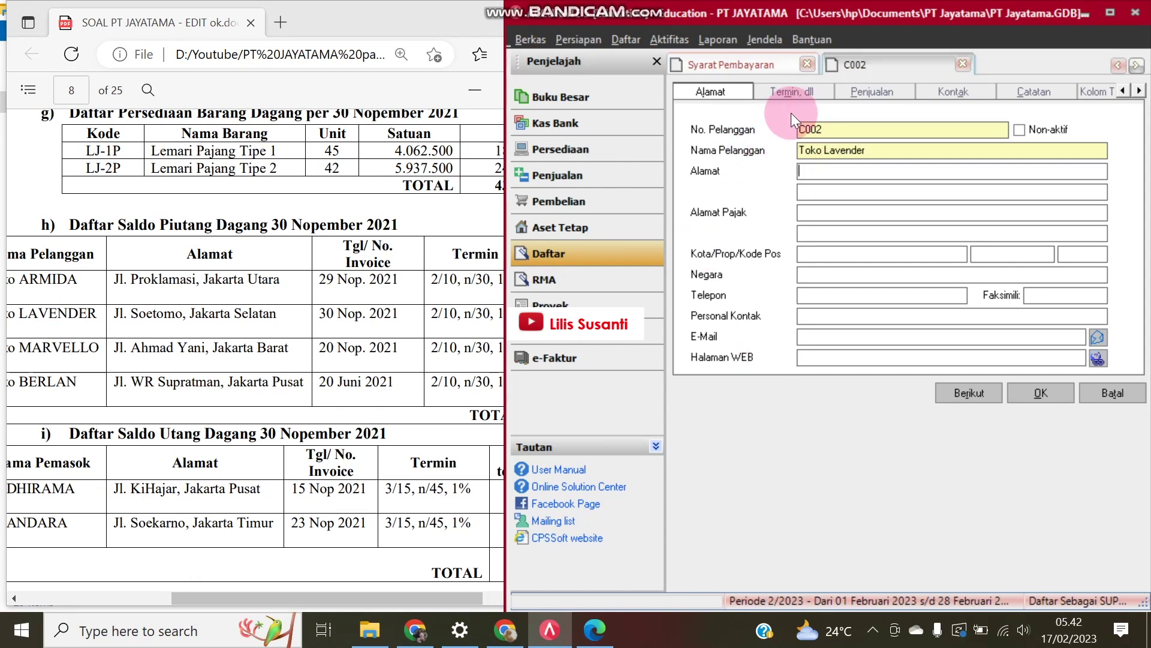
- Assign the 2/10 n/30 payment term to Toko Lavender
left_click(798, 91)
left_click(839, 127)
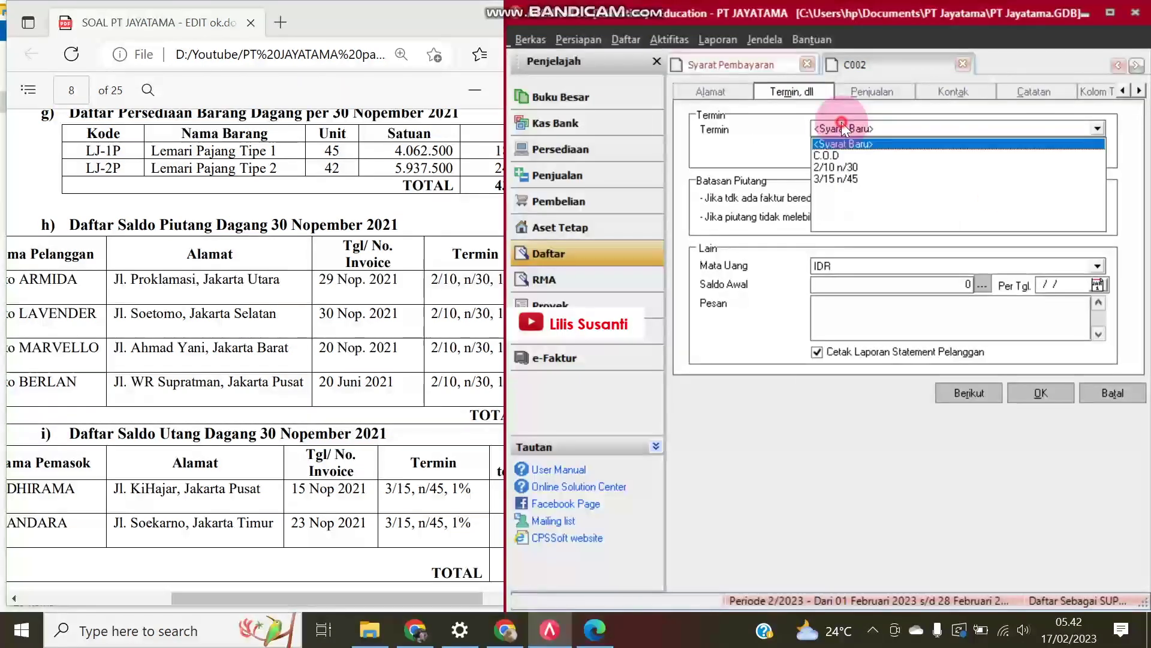
left_click(836, 168)
- Set Toko Lavender's opening balance to 228.112.500 as of 30/11/2021 and save the customer record
left_click(839, 290)
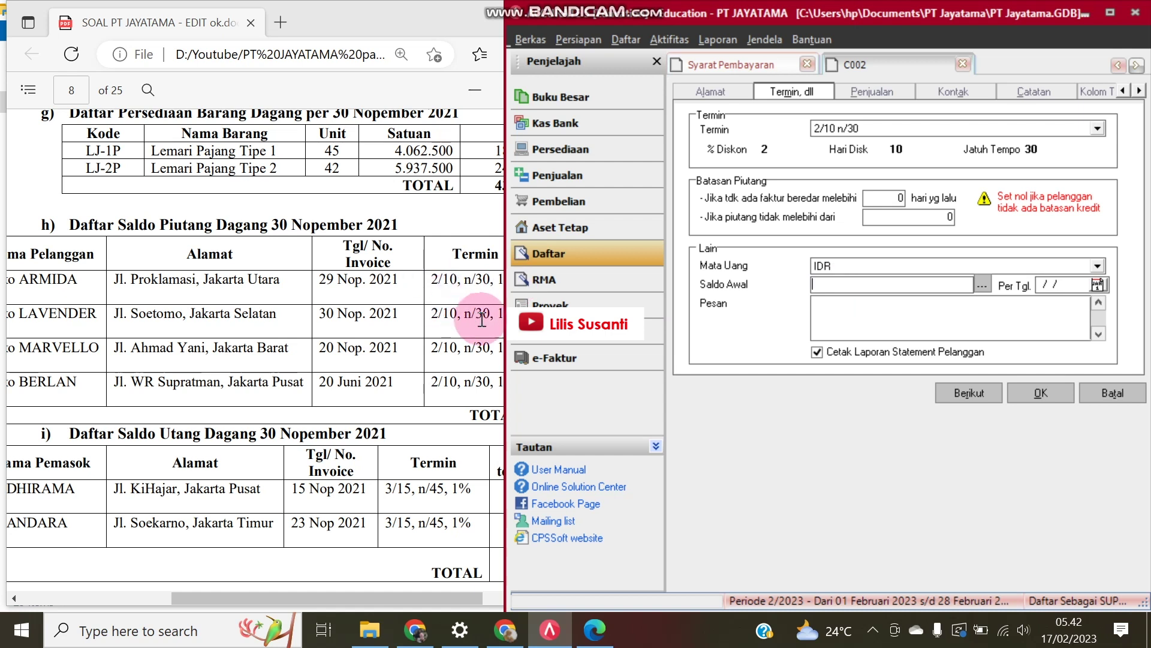
left_click_drag(514, 304, 625, 304)
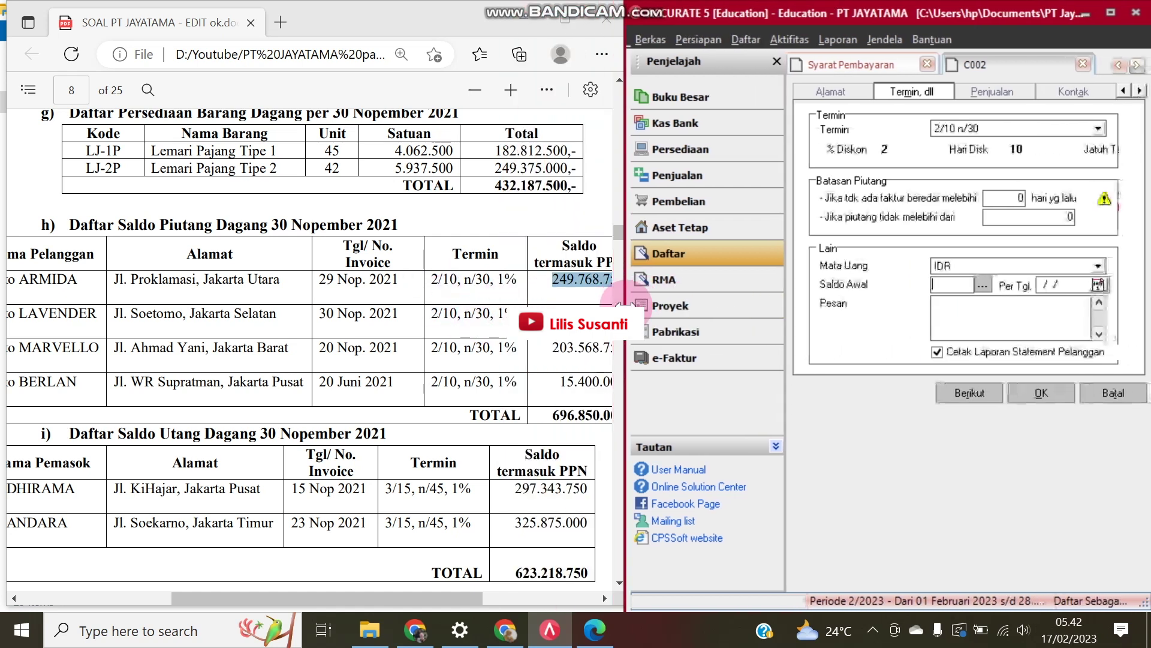
type("2500")
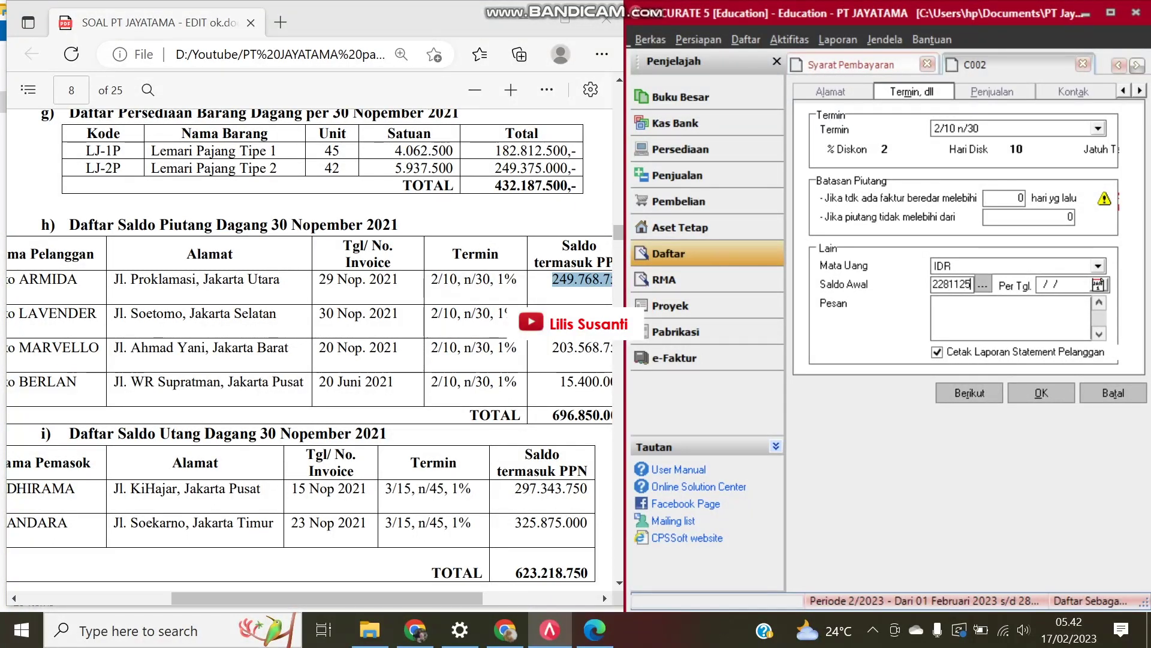
key("Tab")
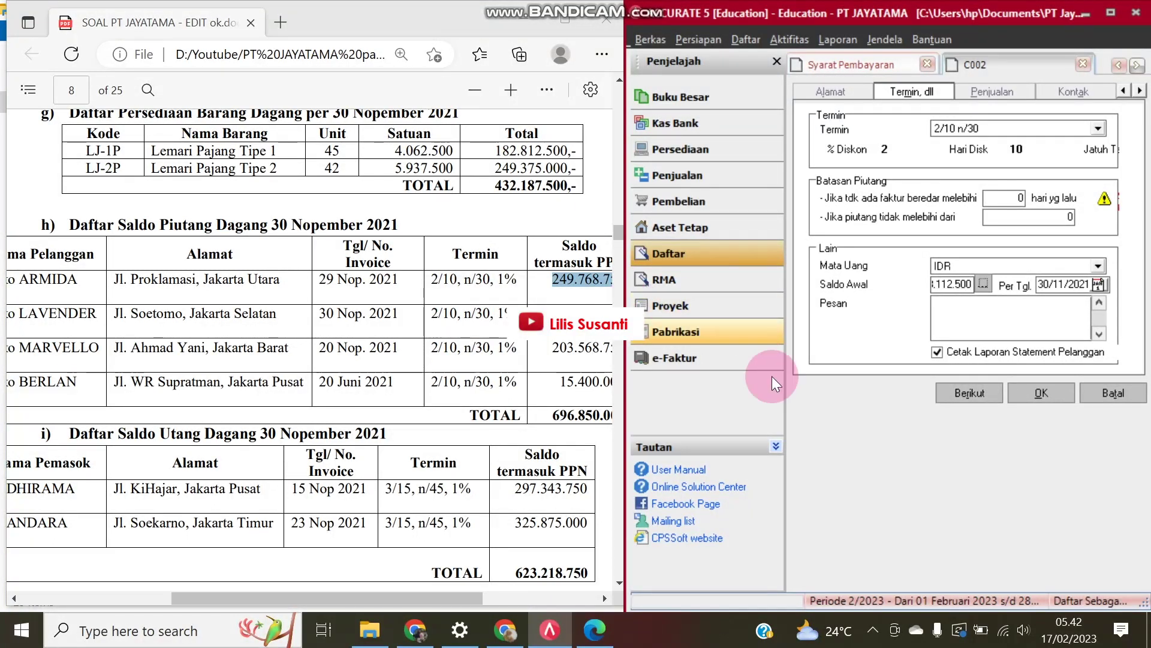
left_click(1046, 391)
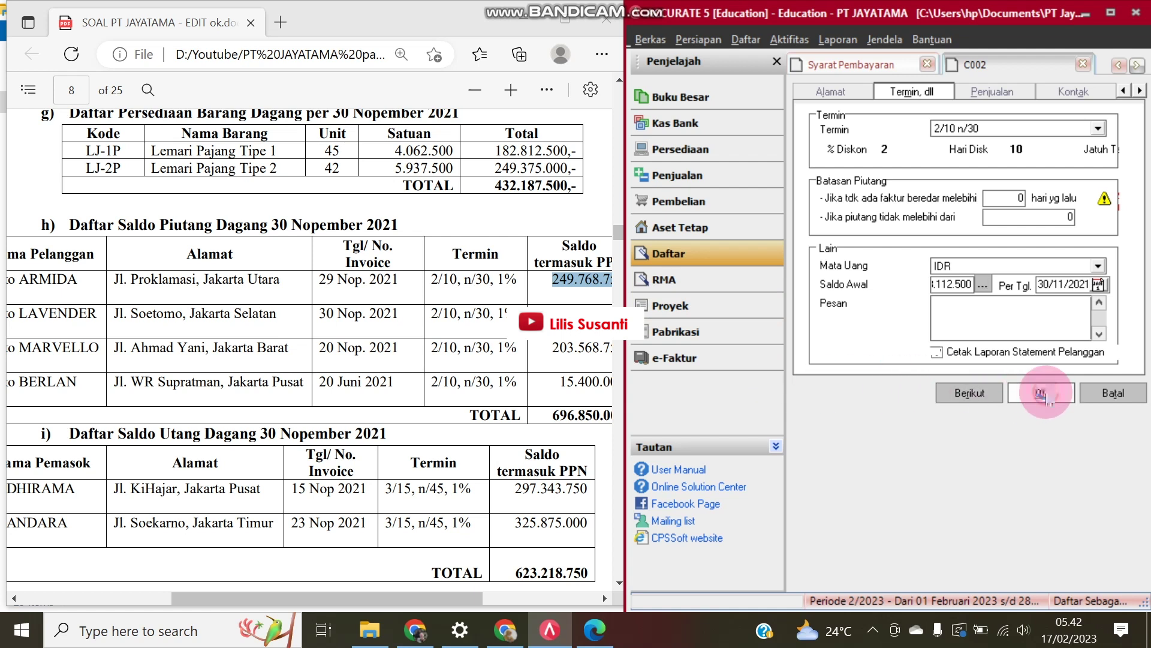
- Create a new customer record named Toko Marvello, the third entry in the PDF's receivables table
left_click(516, 238)
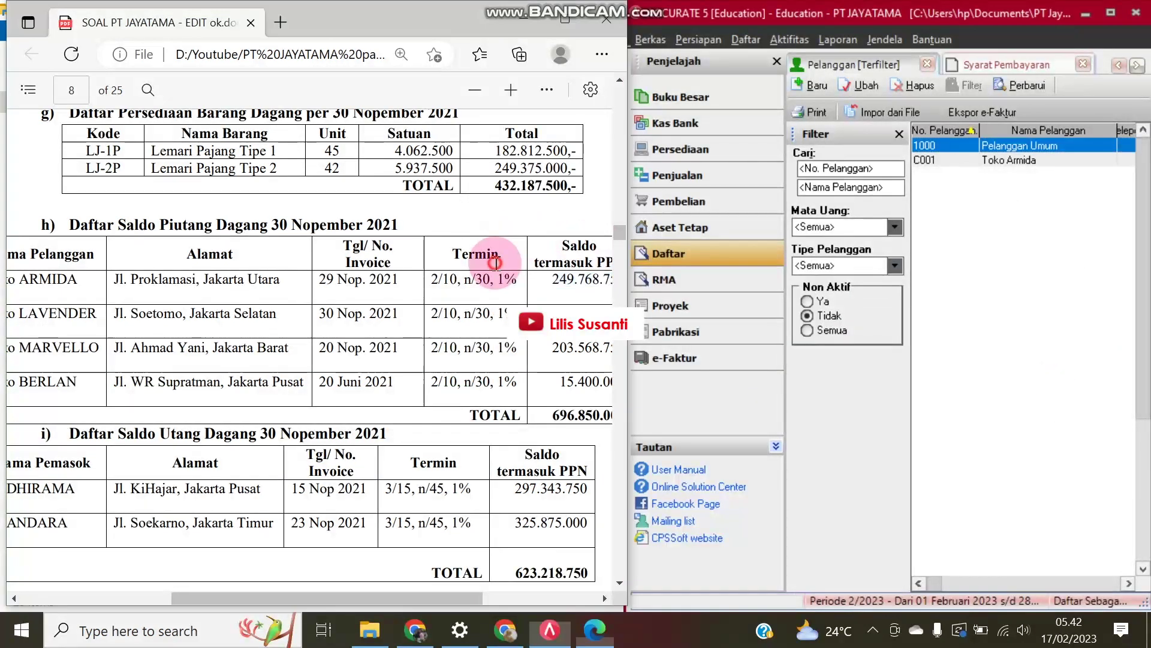
left_click(605, 354)
left_click(777, 400)
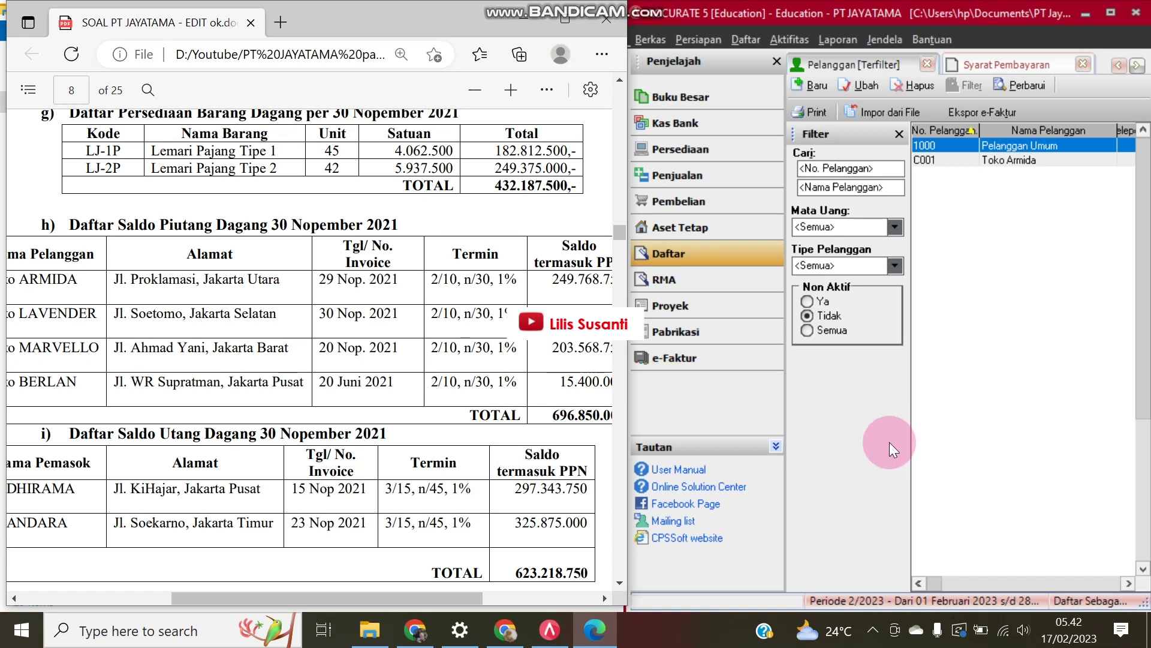
left_click(813, 87)
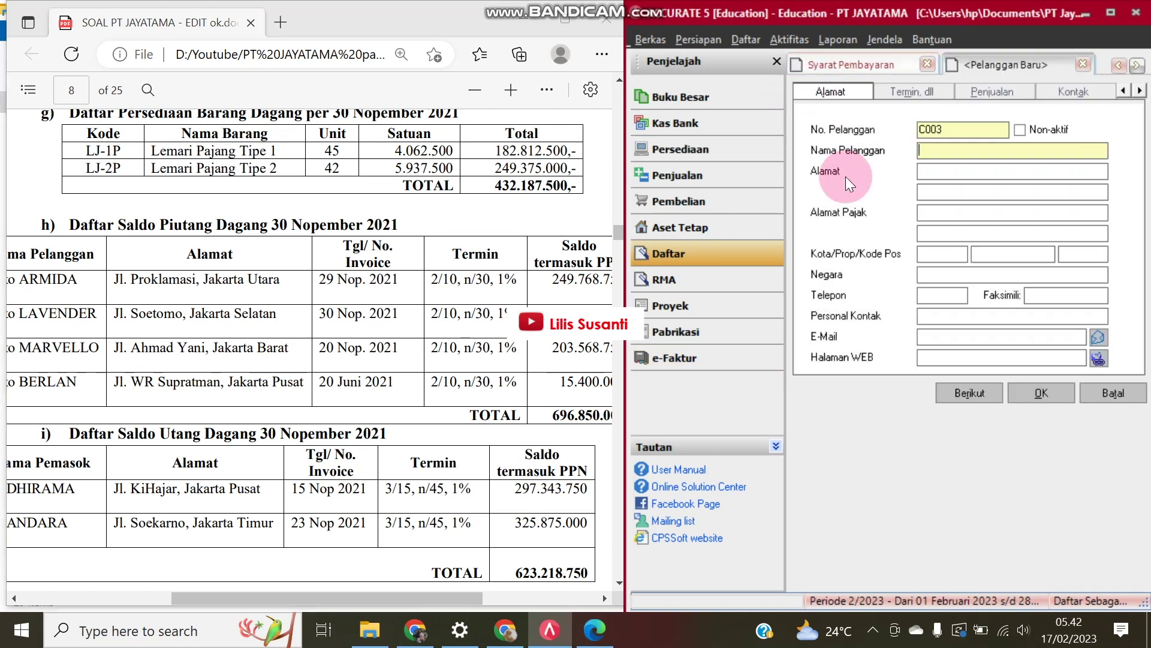
type("T")
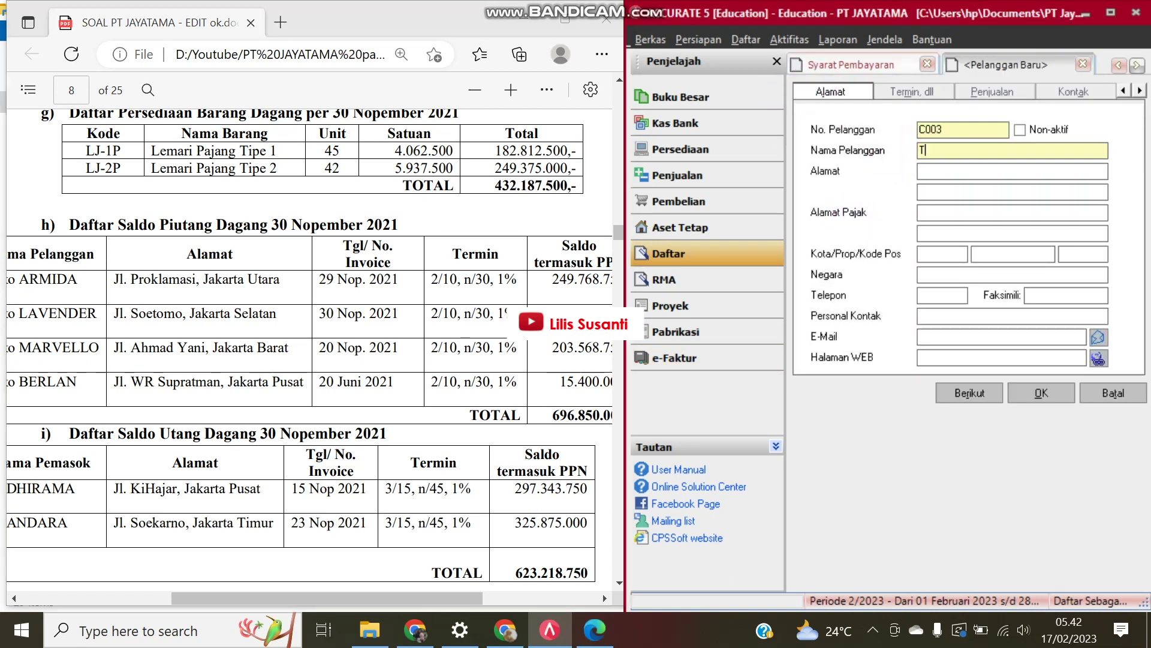
type("oko M")
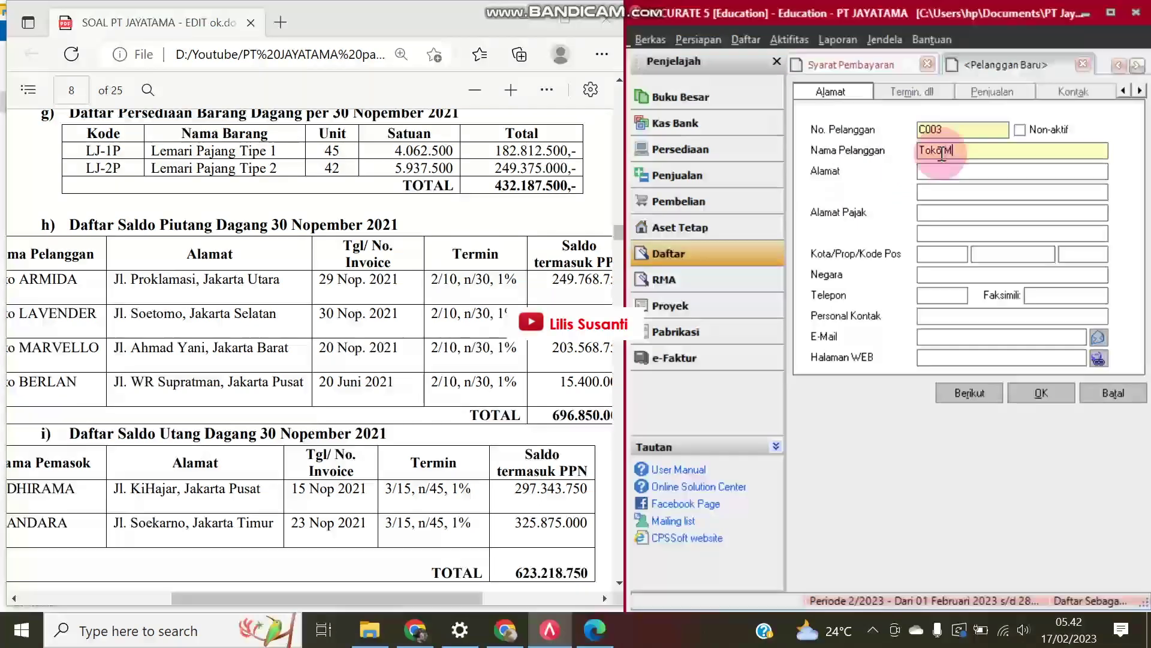
type("arvello")
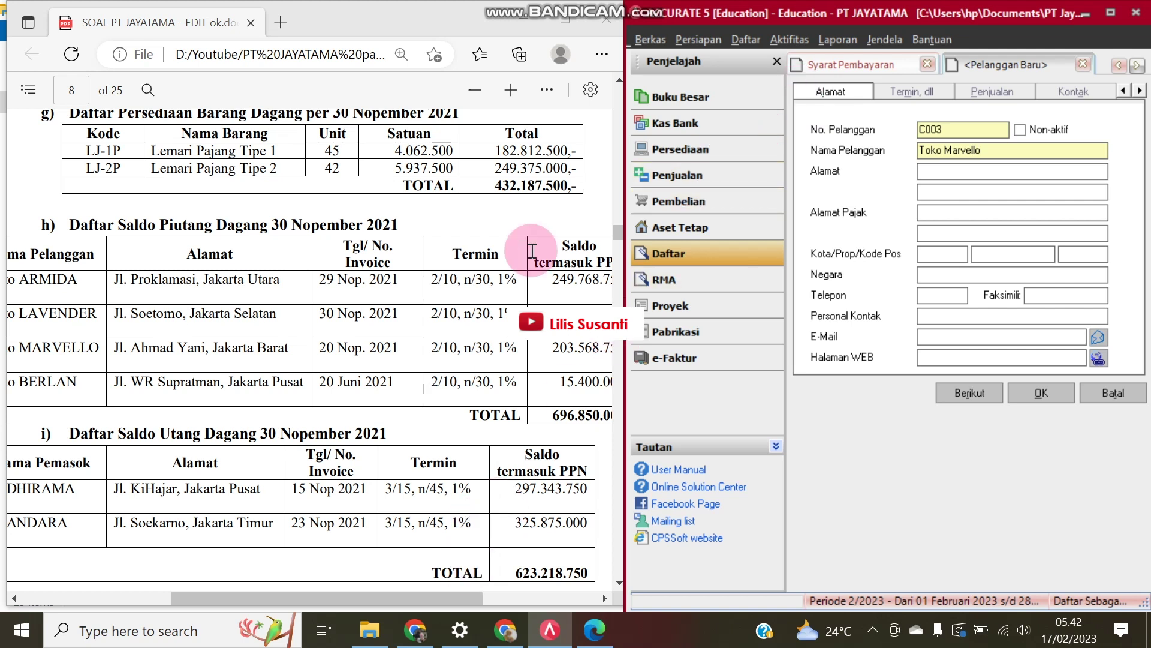
- Fit the PDF's balance column beside the customer form and assign the 2/10 n/30 payment term to Toko Marvello
left_click(475, 89)
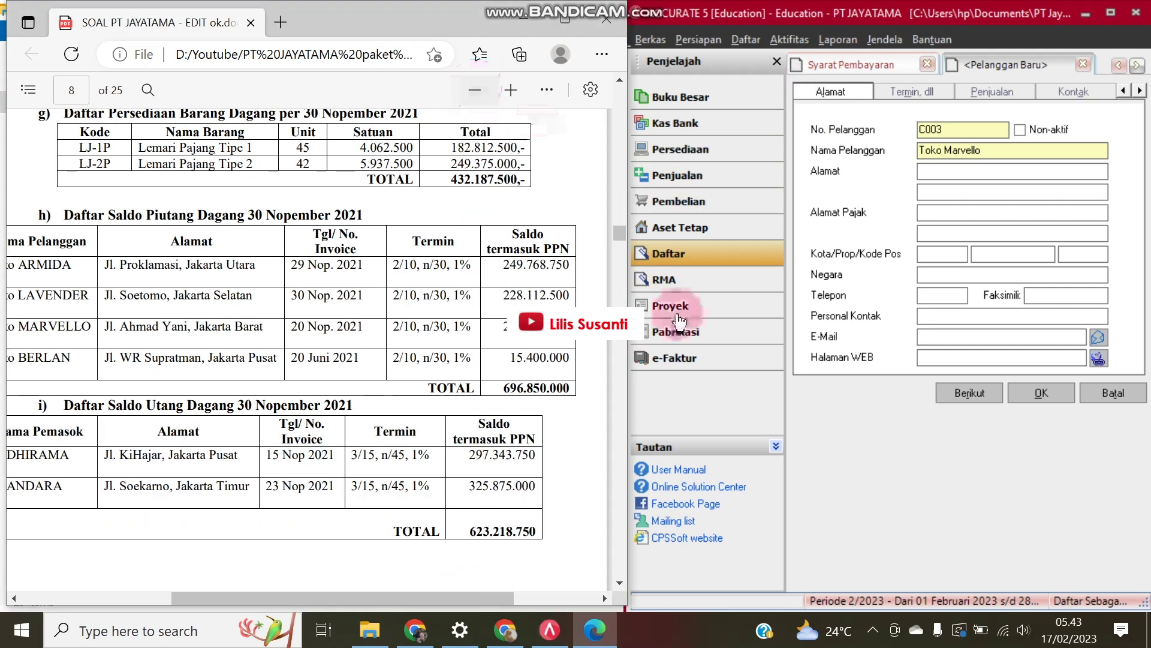
left_click(953, 510)
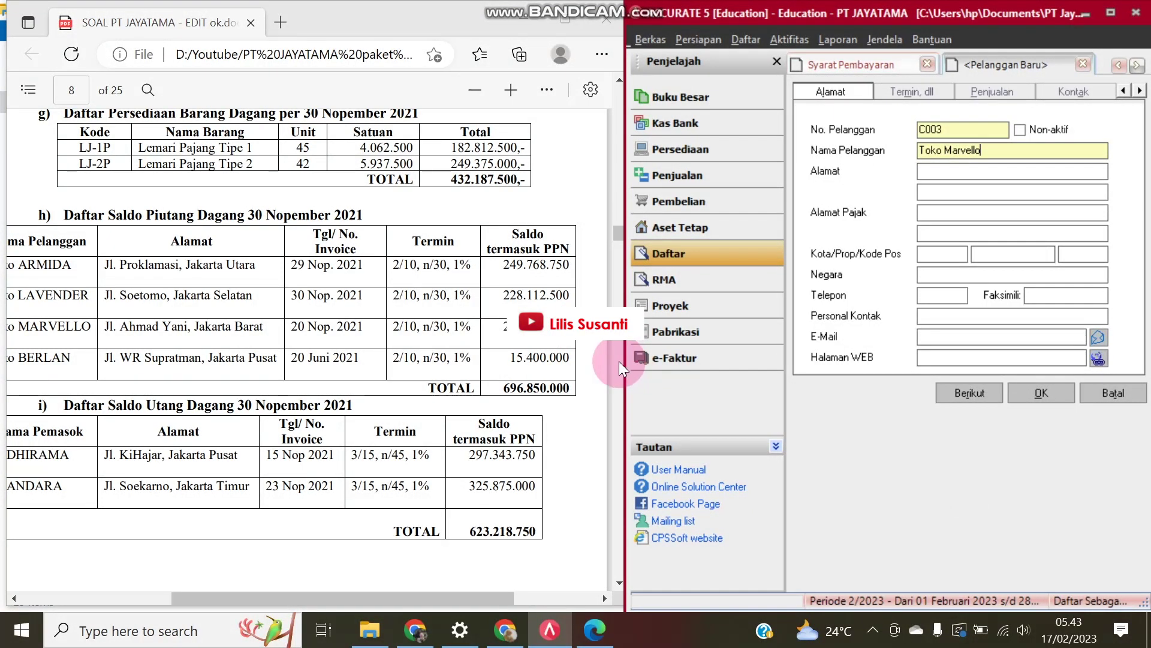
left_click_drag(624, 358, 573, 357)
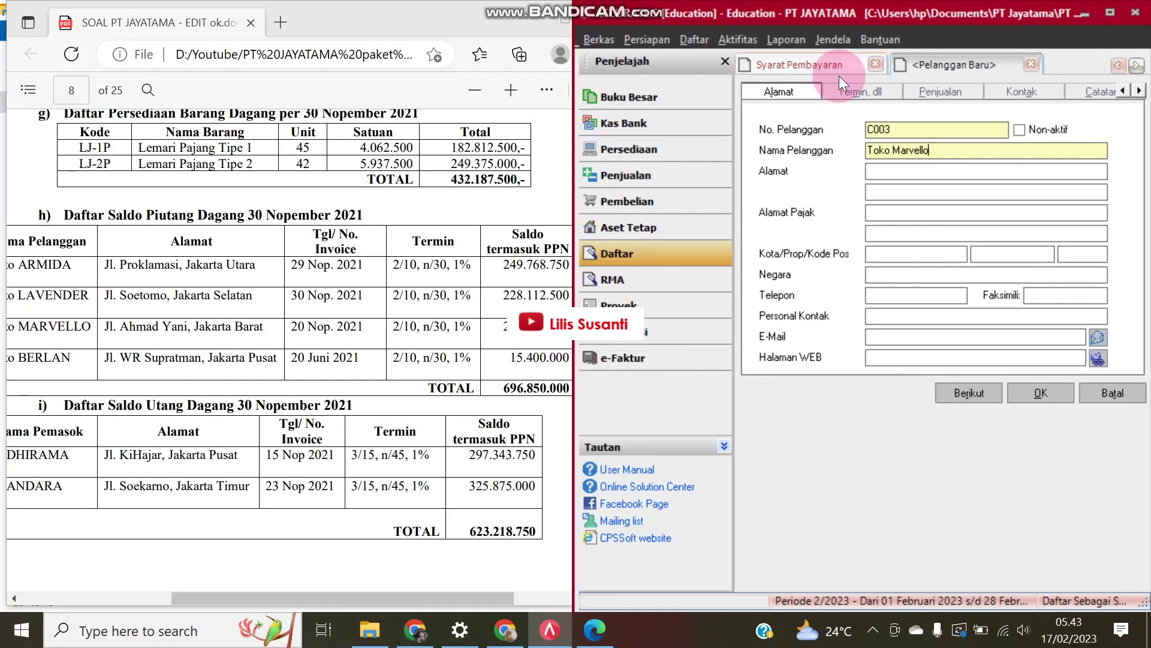
left_click(860, 91)
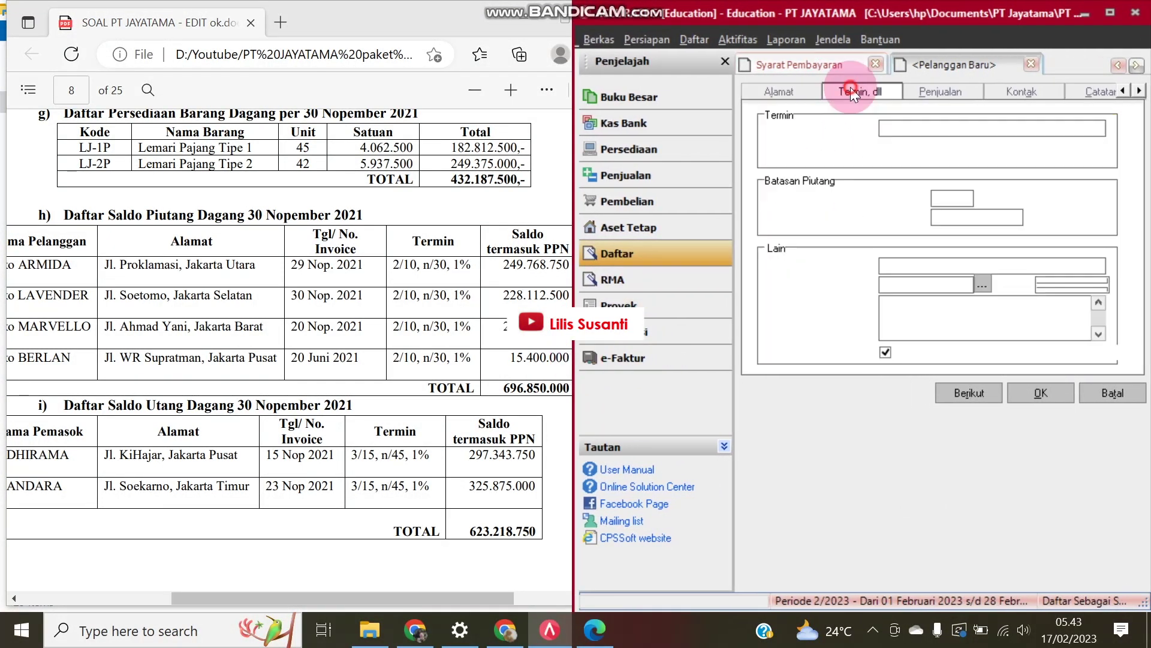
left_click(944, 128)
left_click(942, 171)
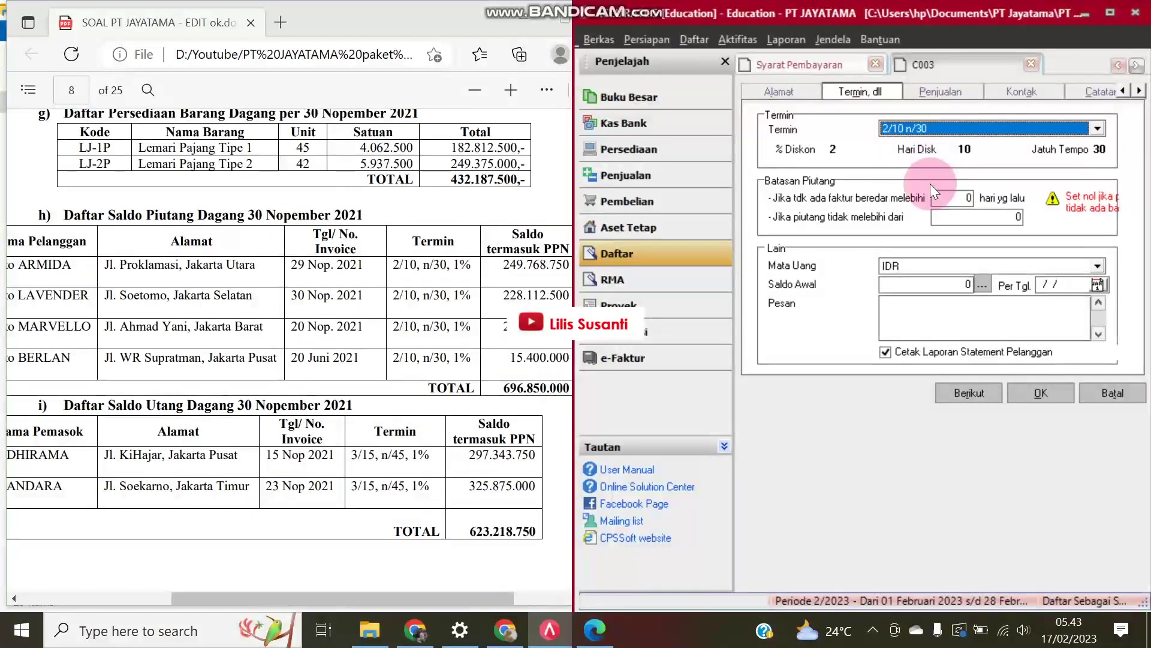
- Set Toko Marvello's opening balance to 203.568.750 as of 30/11/2021, then save the record and refresh the customer list
left_click(918, 284)
type("203.568.750")
key("Tab")
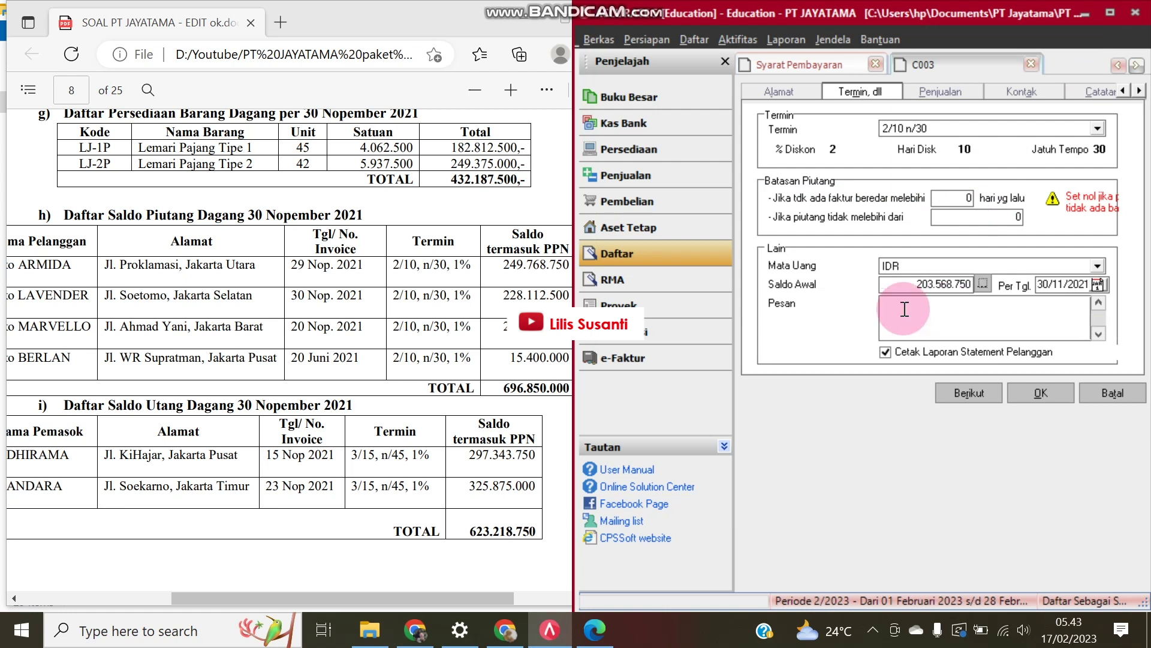
left_click(1041, 391)
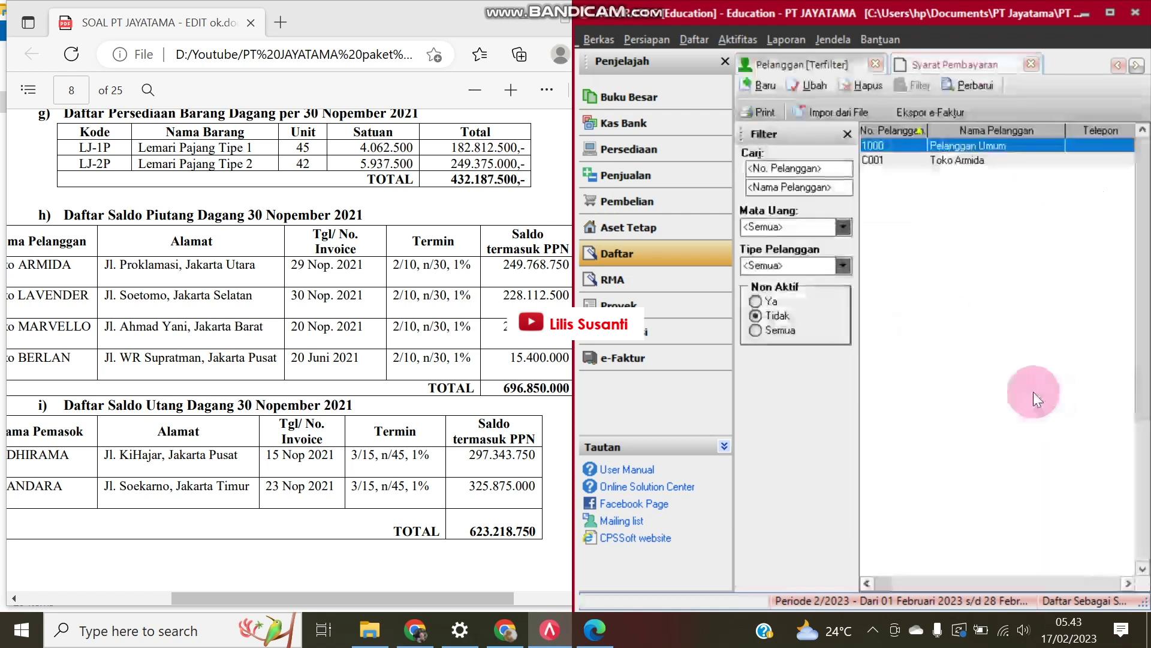
left_click(959, 82)
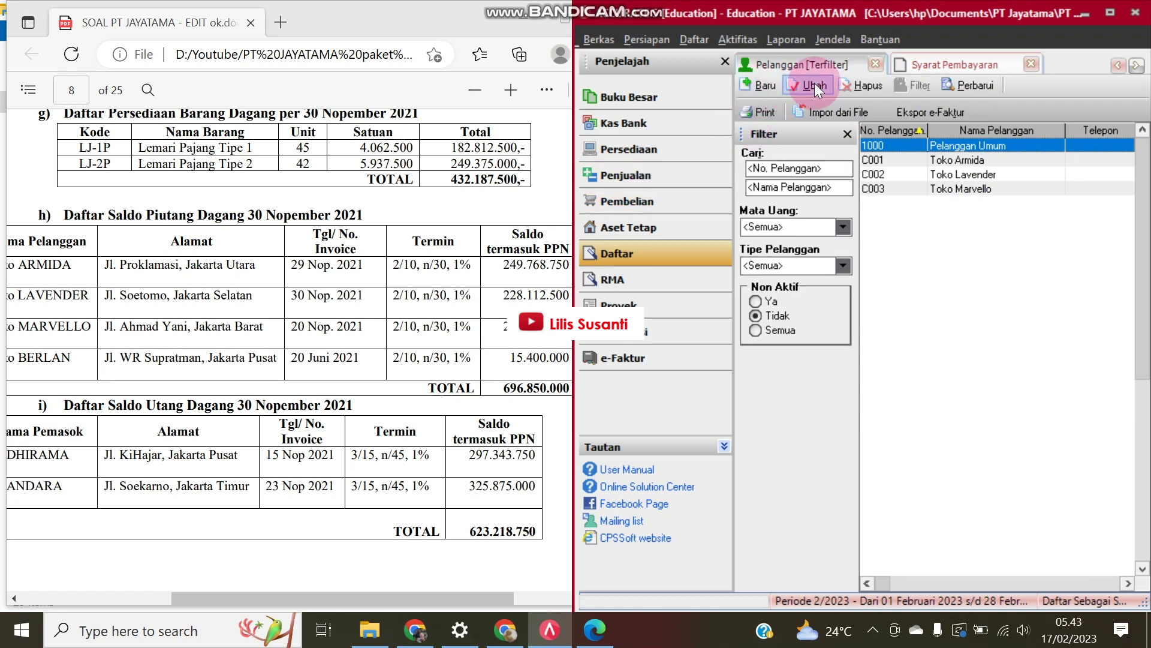
- Create a new customer record named Toko Berlan, the last entry in the receivables table
left_click(754, 84)
type("Toko Ber")
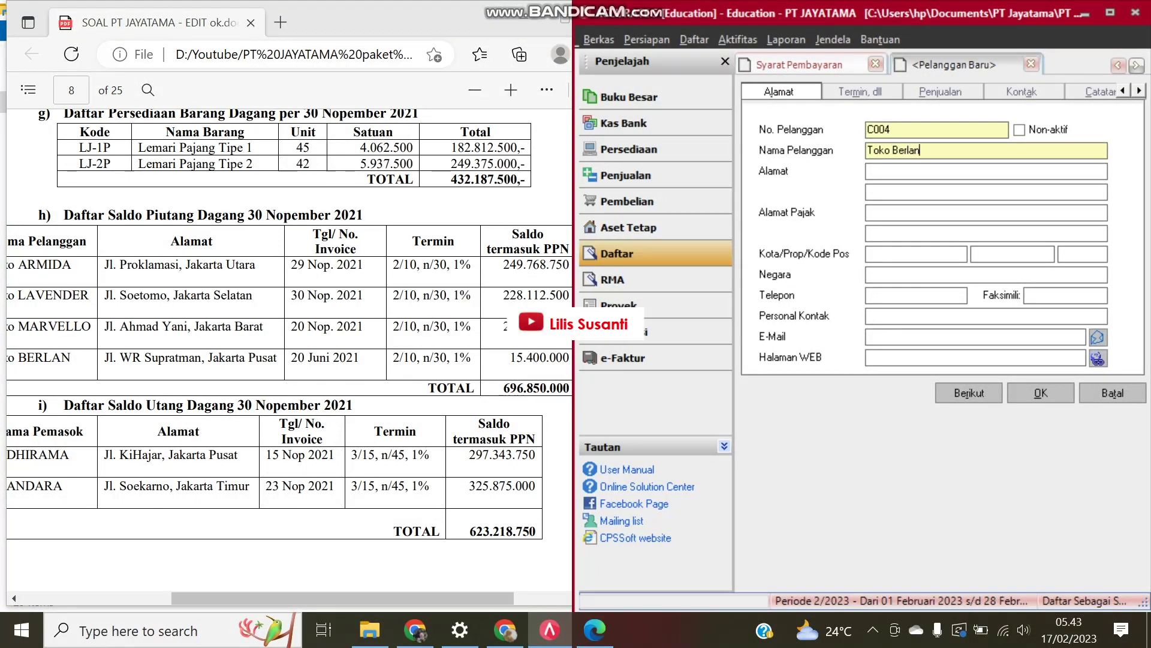
type("lan")
key("Tab")
- Assign the 2/10 n/30 payment term to Toko Berlan
left_click(845, 92)
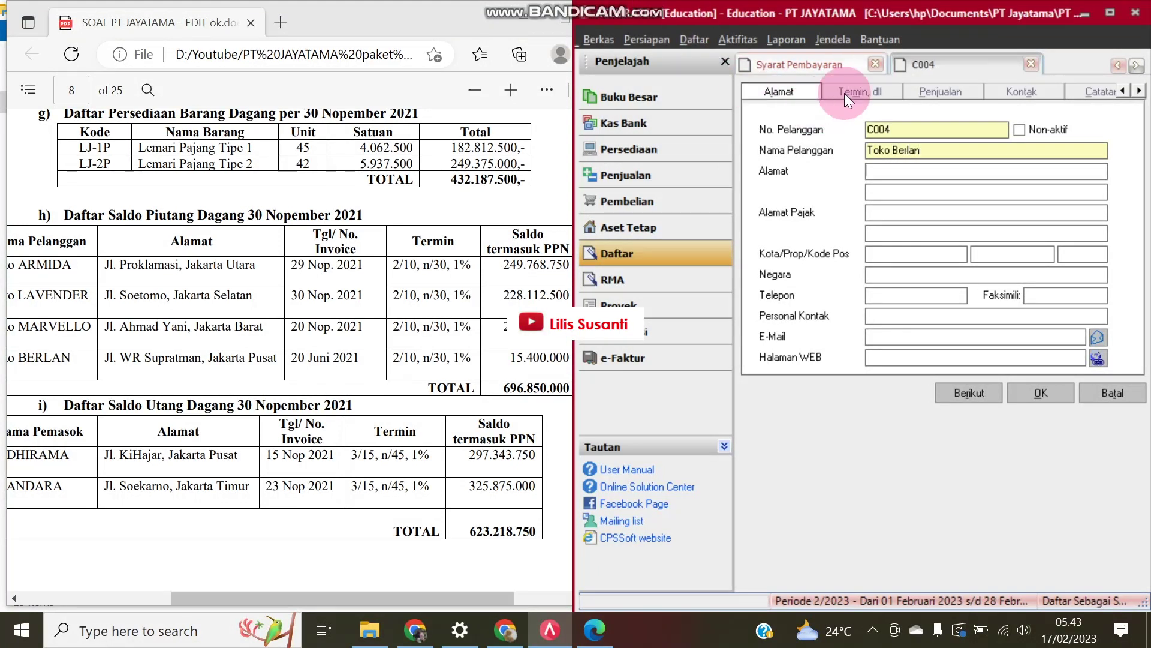
left_click(845, 93)
left_click(903, 132)
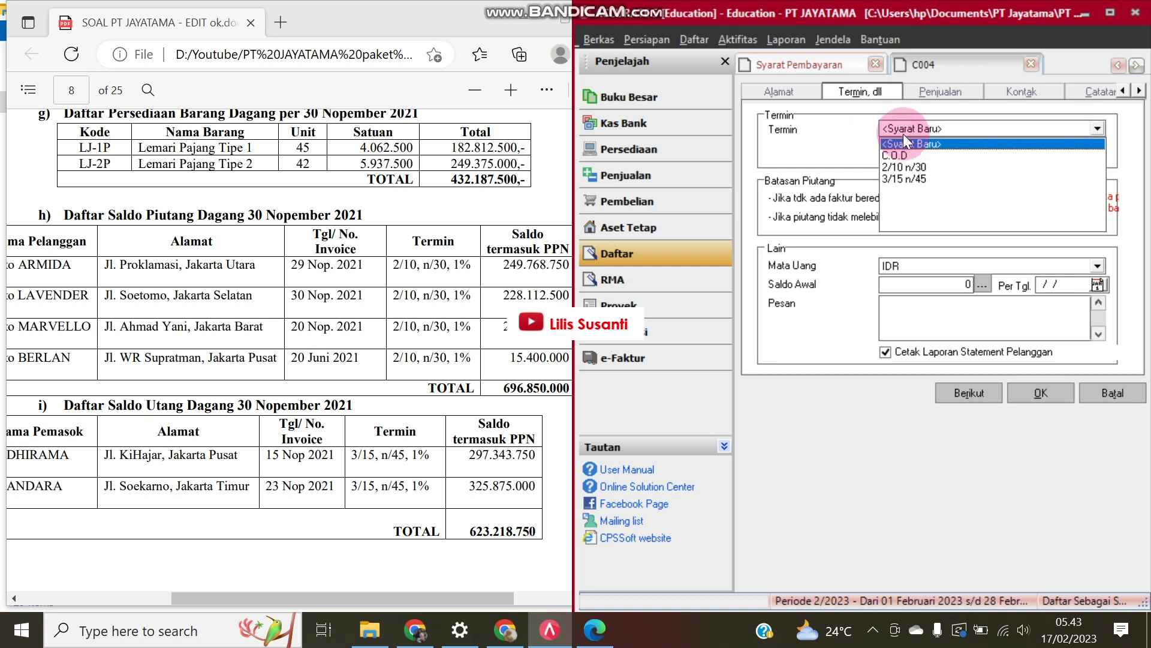
left_click(901, 162)
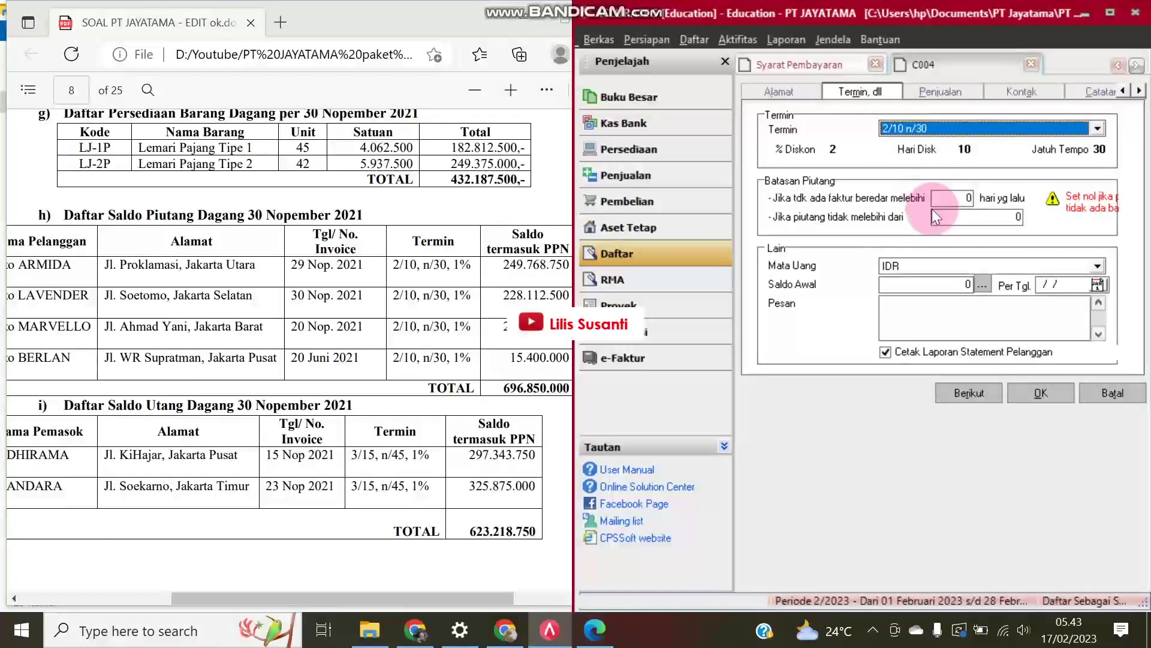
- Set Toko Berlan's opening balance to 15.400.000 dated 20/06/2021 and save the customer record
left_click(911, 289)
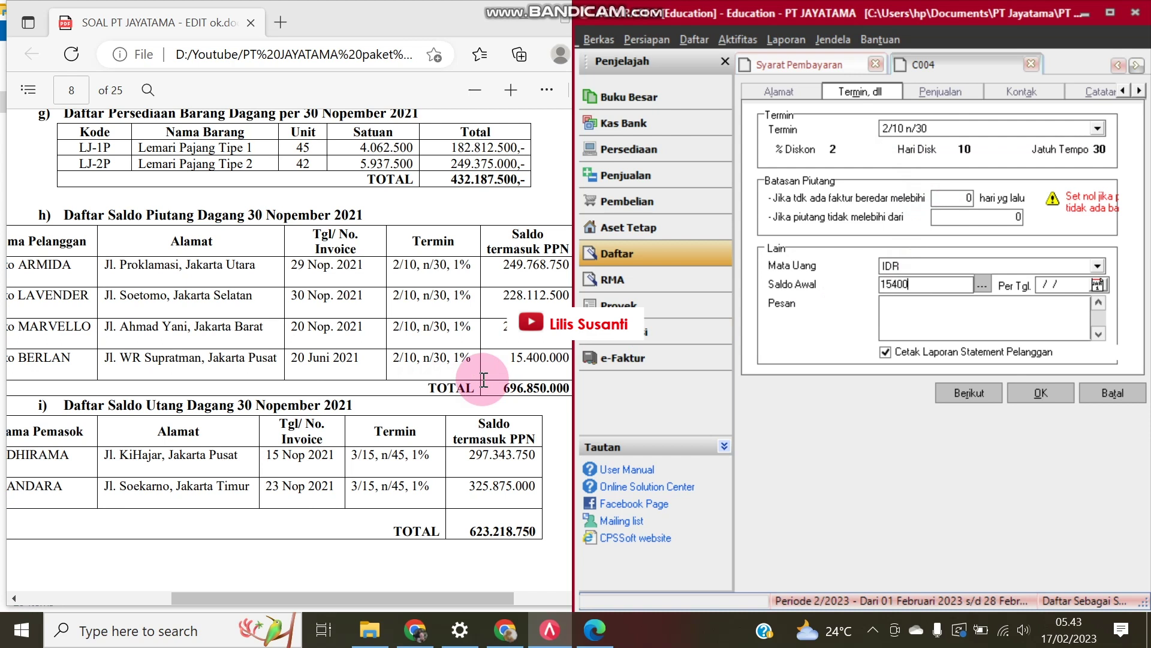
key("Tab")
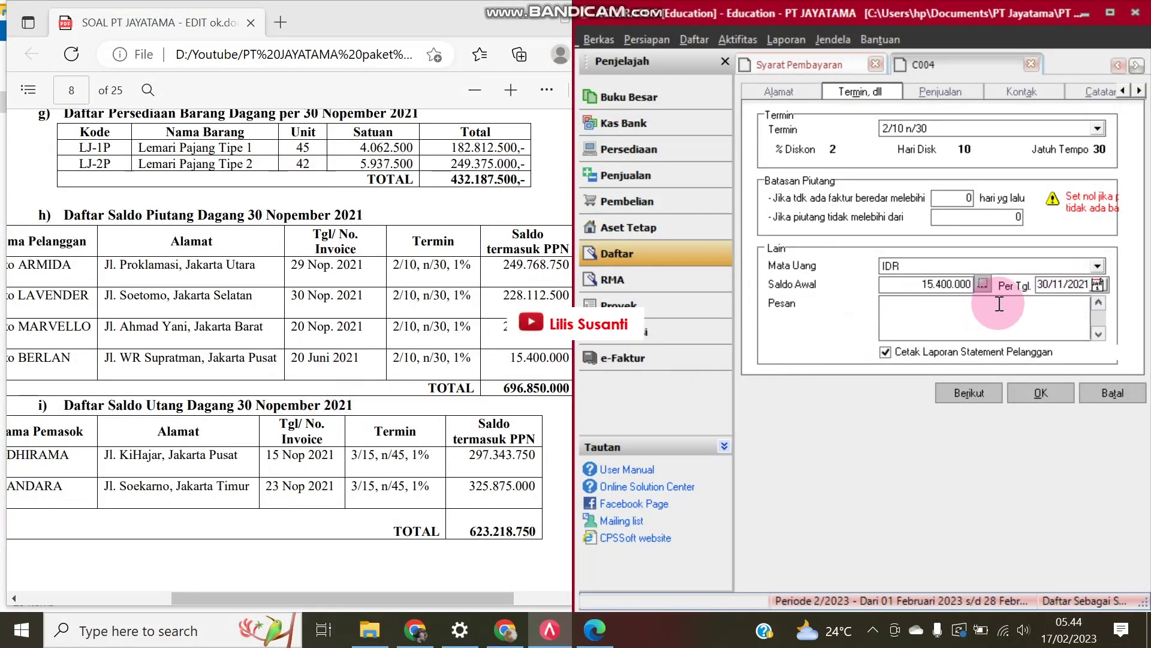
left_click(1041, 284)
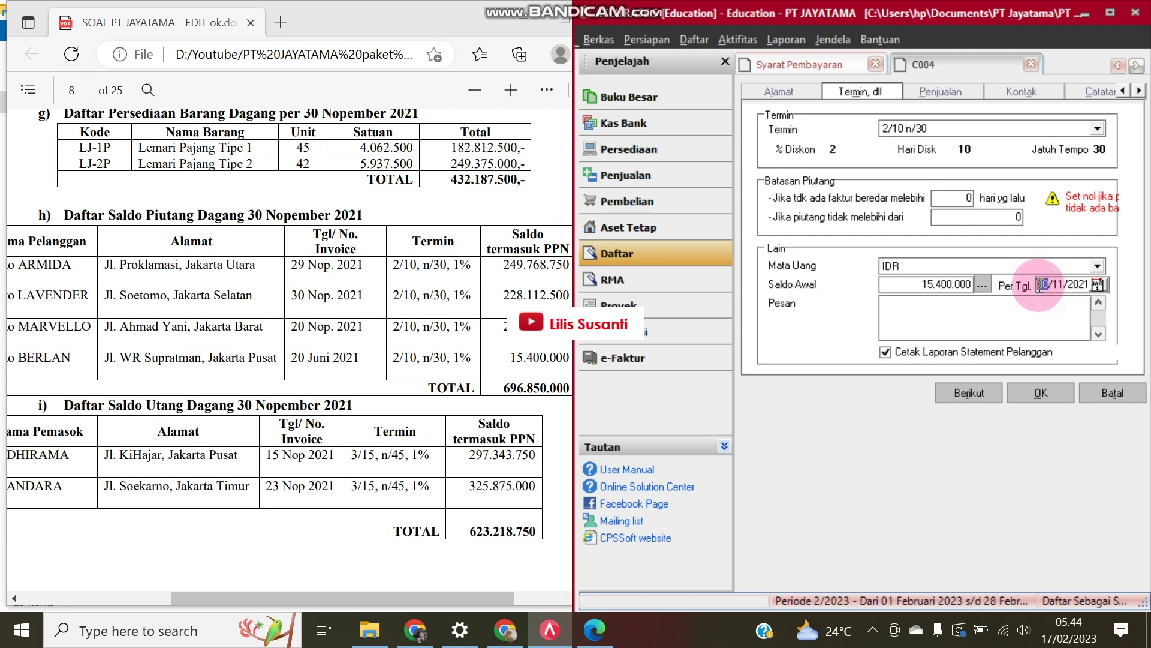
type("20/06")
left_click(1024, 392)
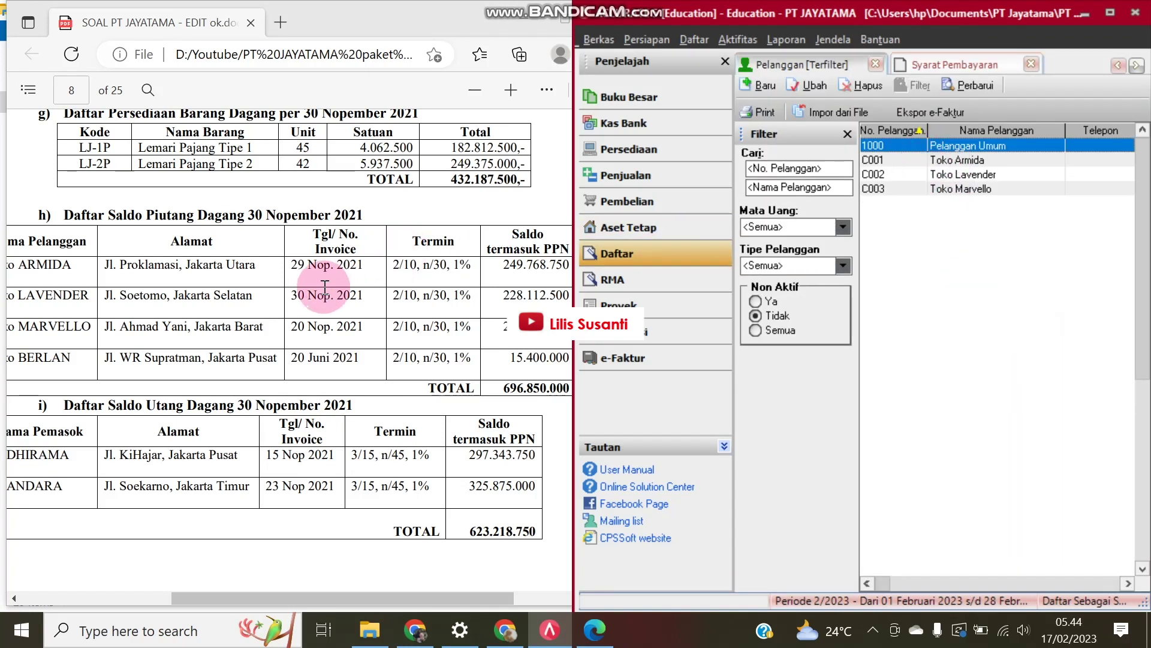
- Set Toko Armida's opening balance date to 29/11/2021 and save the customer record
double_click(956, 161)
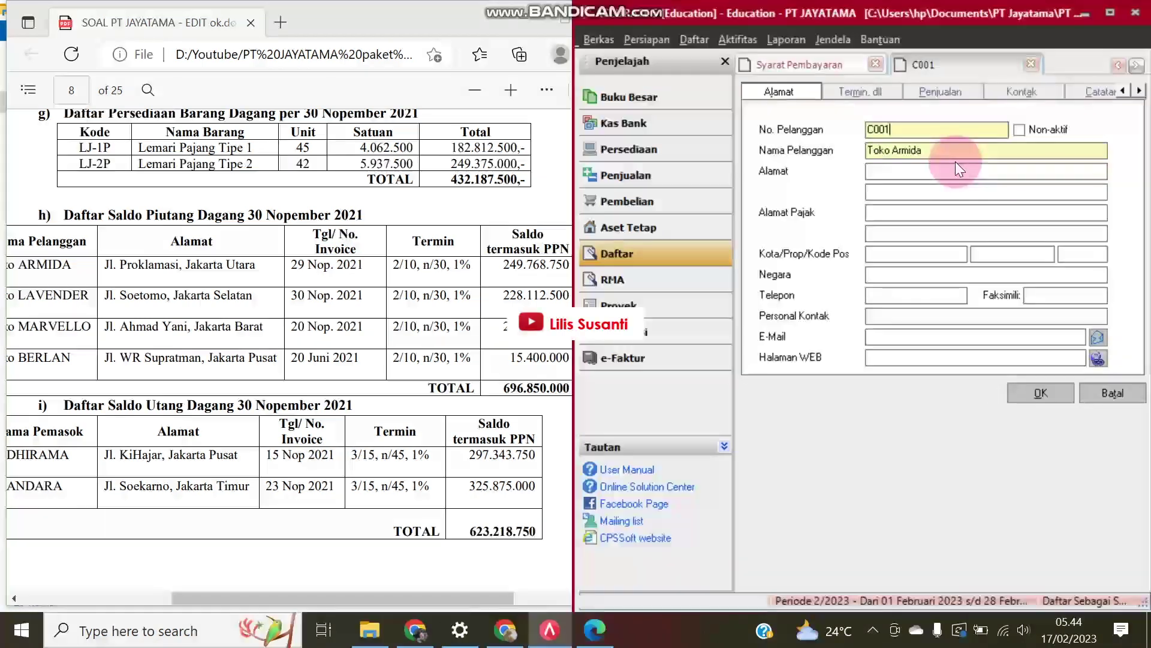
left_click(879, 87)
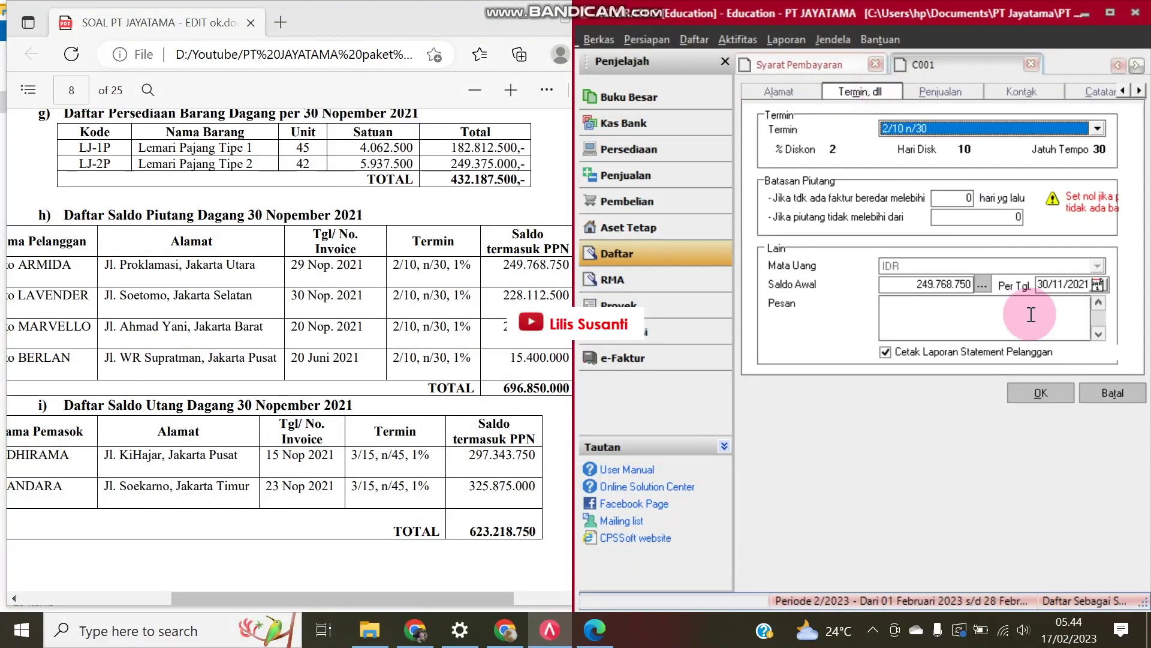
left_click(1046, 286)
key("Left")
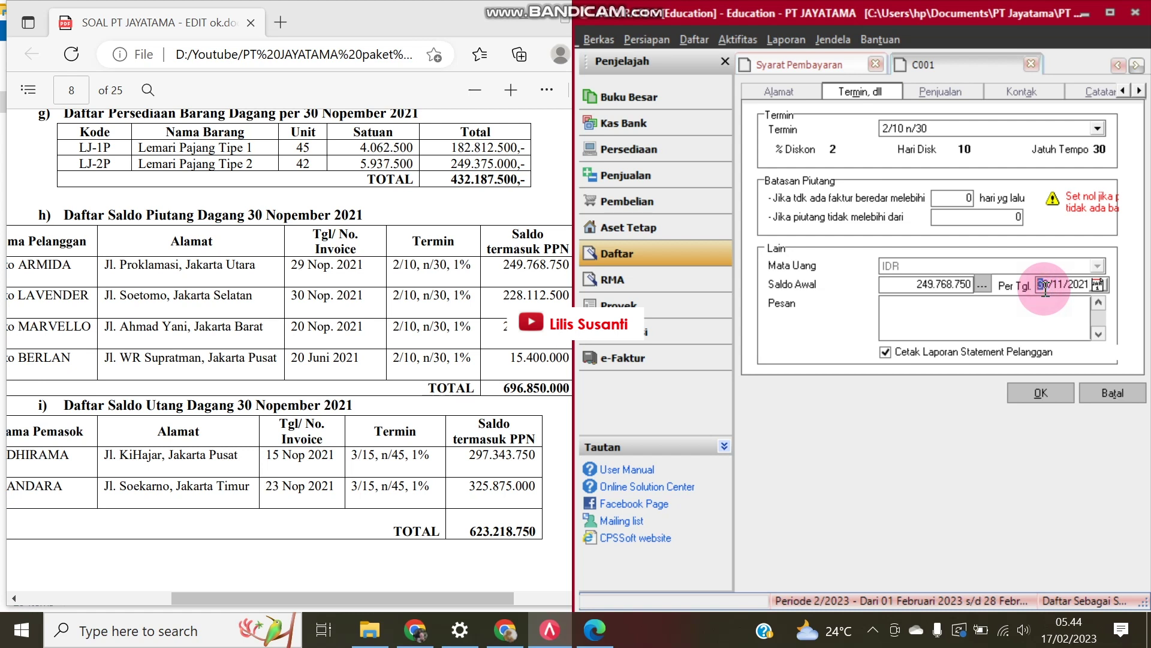
type("29")
left_click(1060, 398)
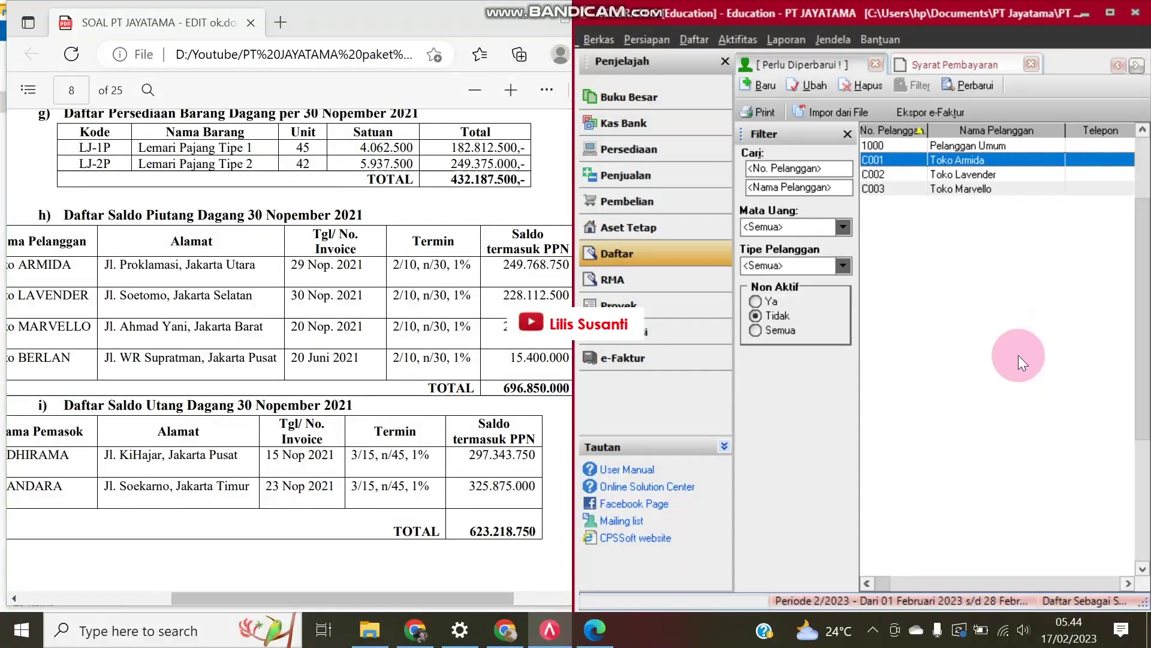
- Check Toko Lavender's opening balance date against the receivables table and close the record with its values kept
double_click(1016, 178)
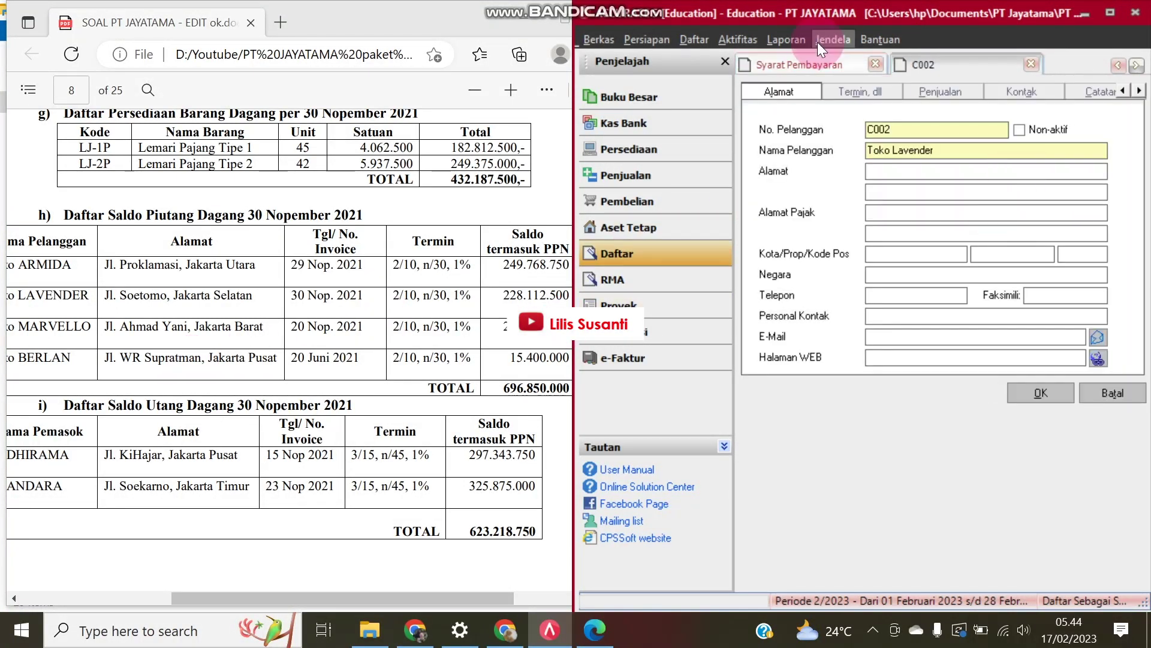
left_click(856, 92)
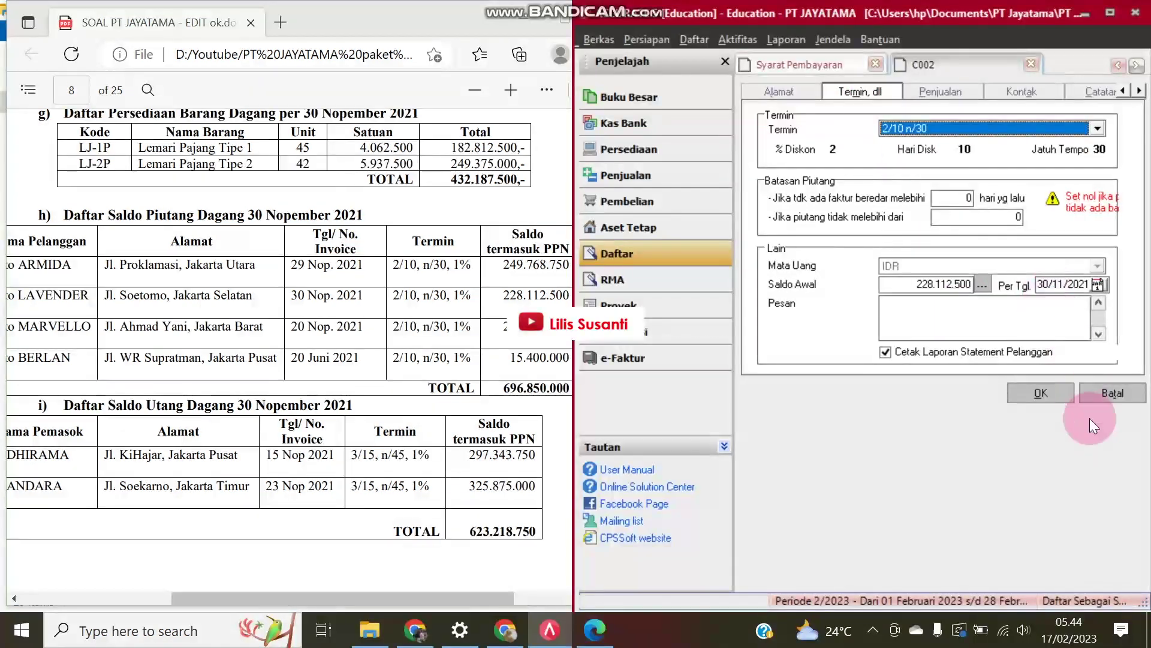
left_click(1046, 391)
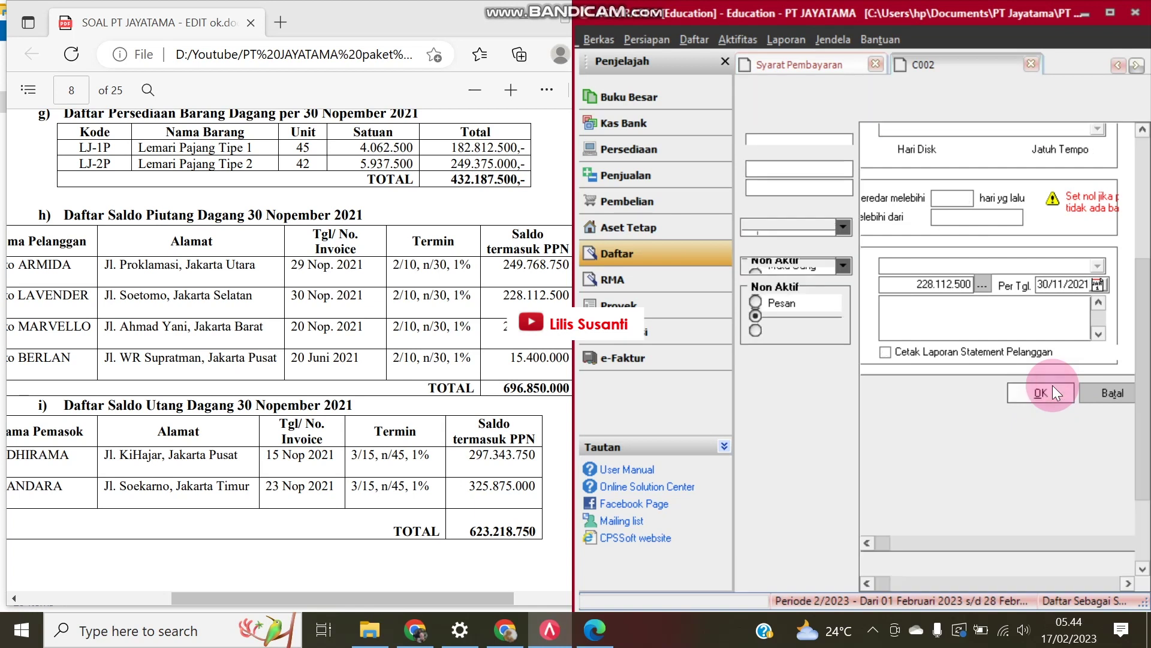
- Set Toko Marvello's opening balance date to 20/11/2021, then save the record and refresh the customer list
double_click(977, 187)
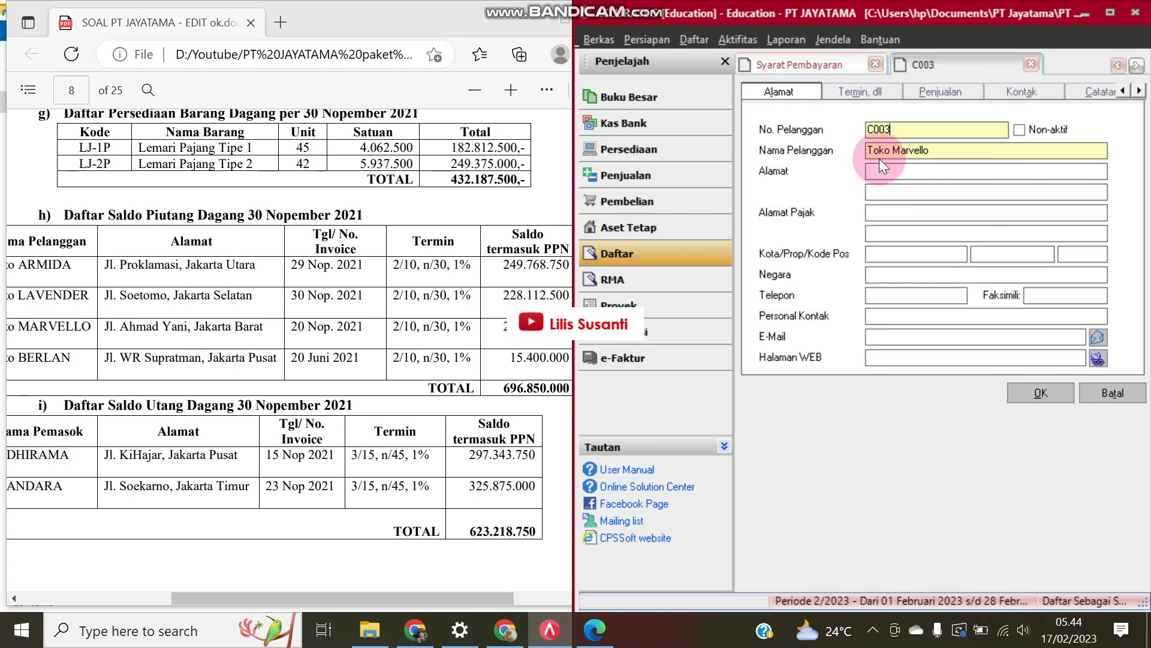
left_click(855, 90)
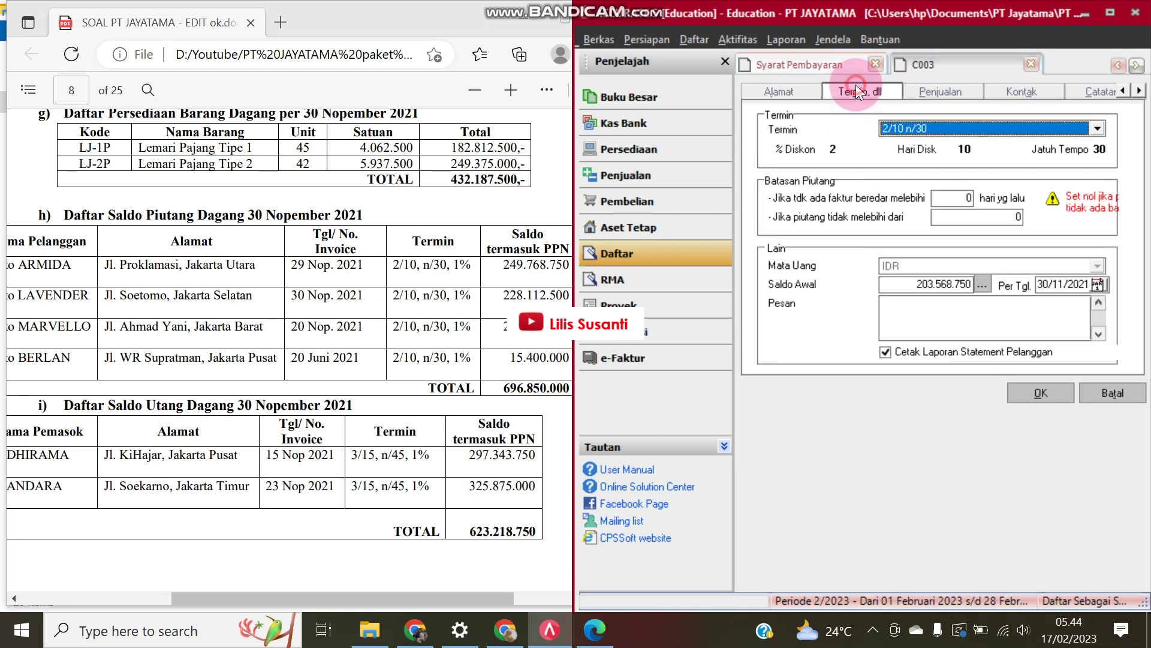
left_click(1041, 284)
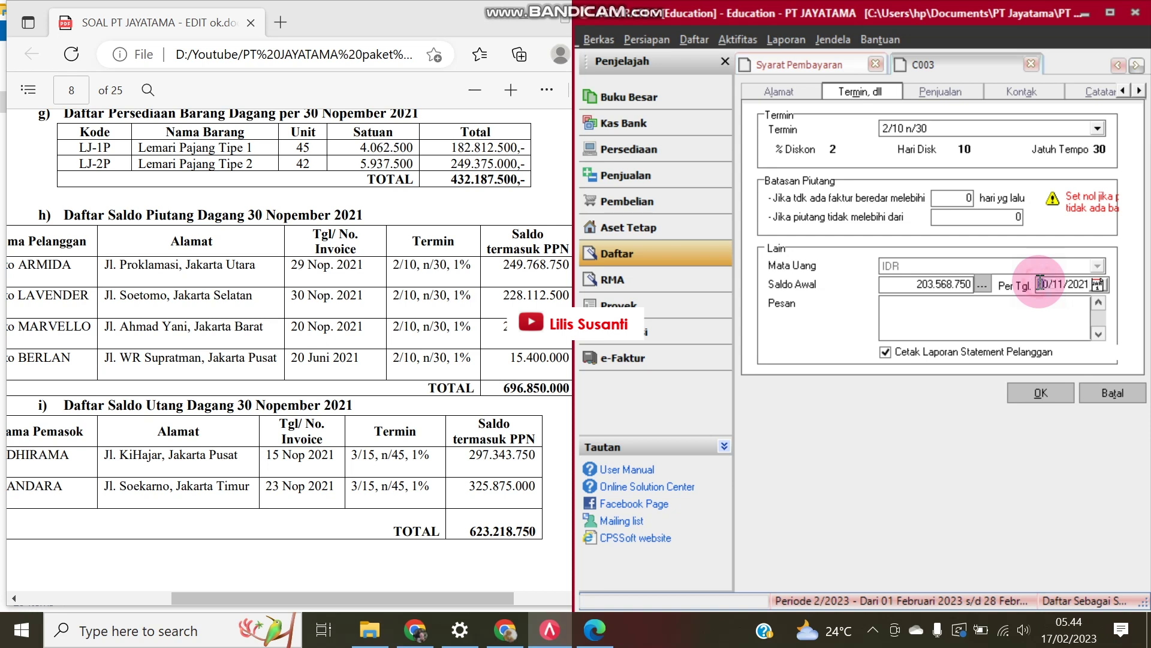
left_click(1049, 391)
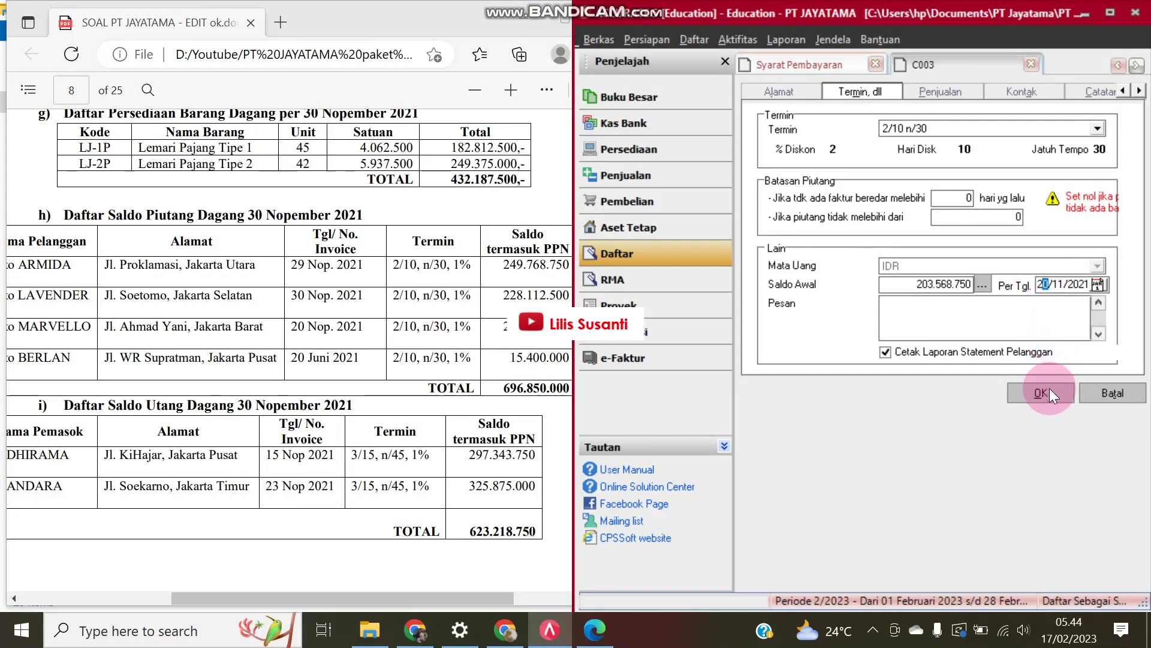
left_click(1062, 387)
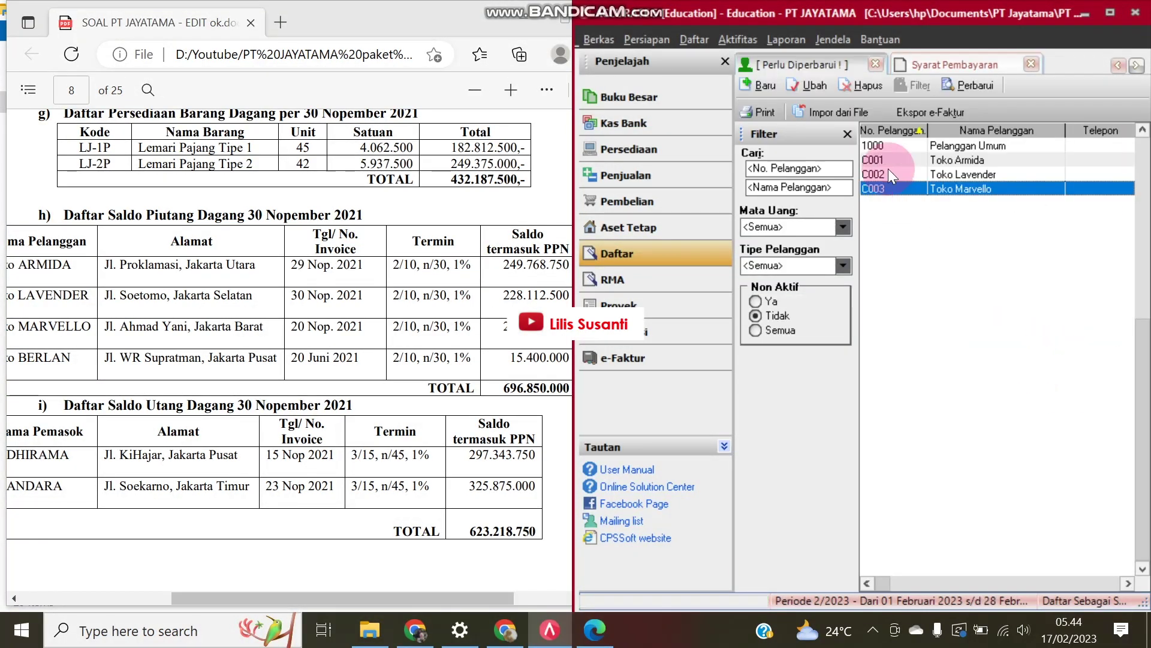
left_click(965, 87)
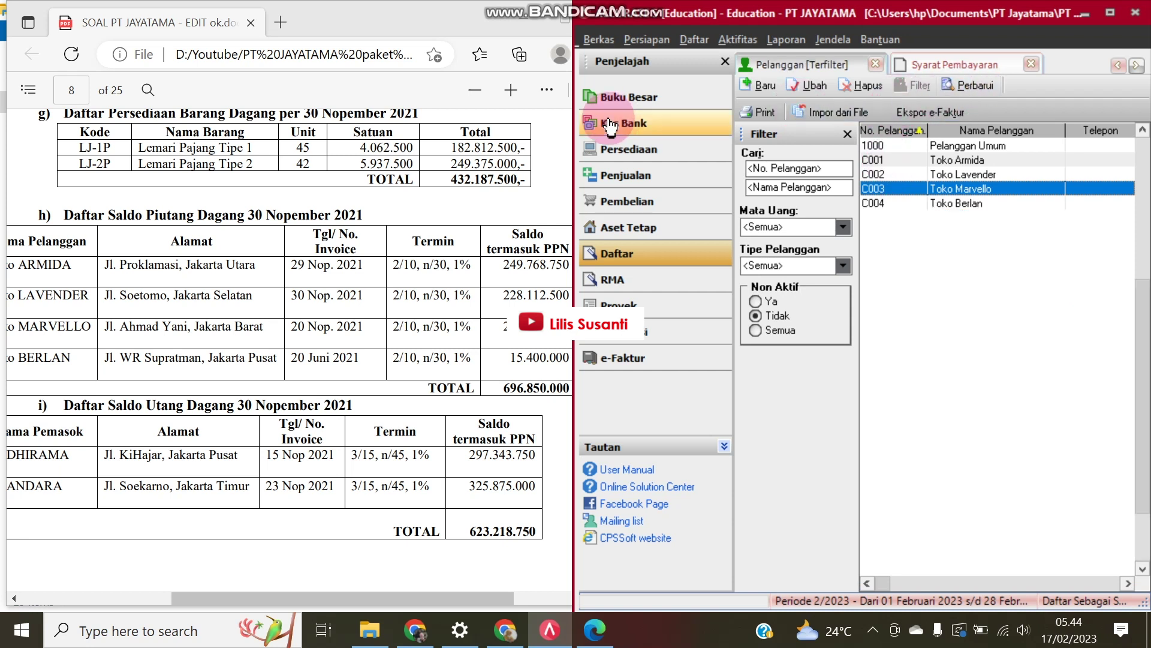
left_click_drag(573, 111, 327, 112)
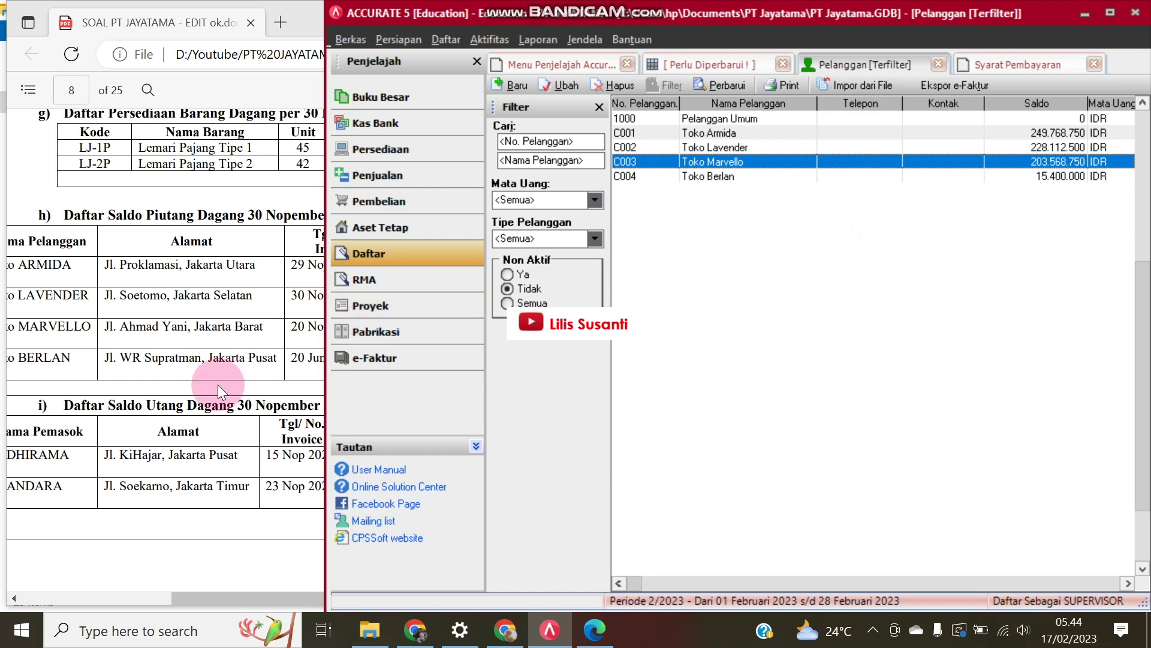
- Open the supplier list and start a new supplier record
left_click(406, 264)
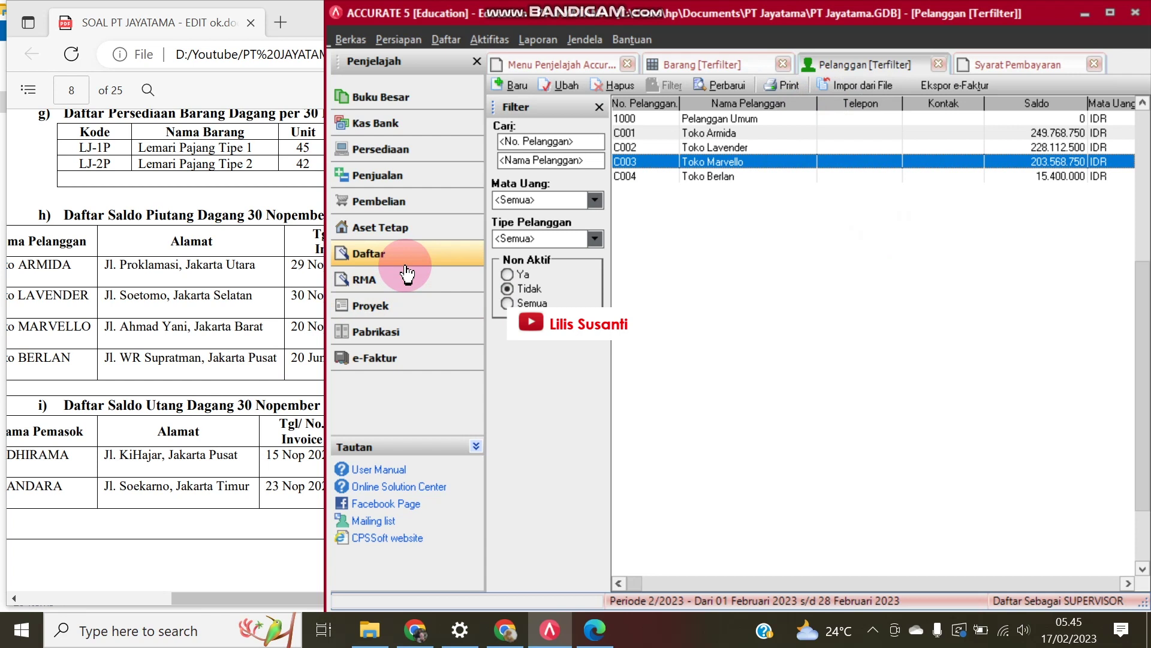
left_click(406, 270)
left_click(573, 348)
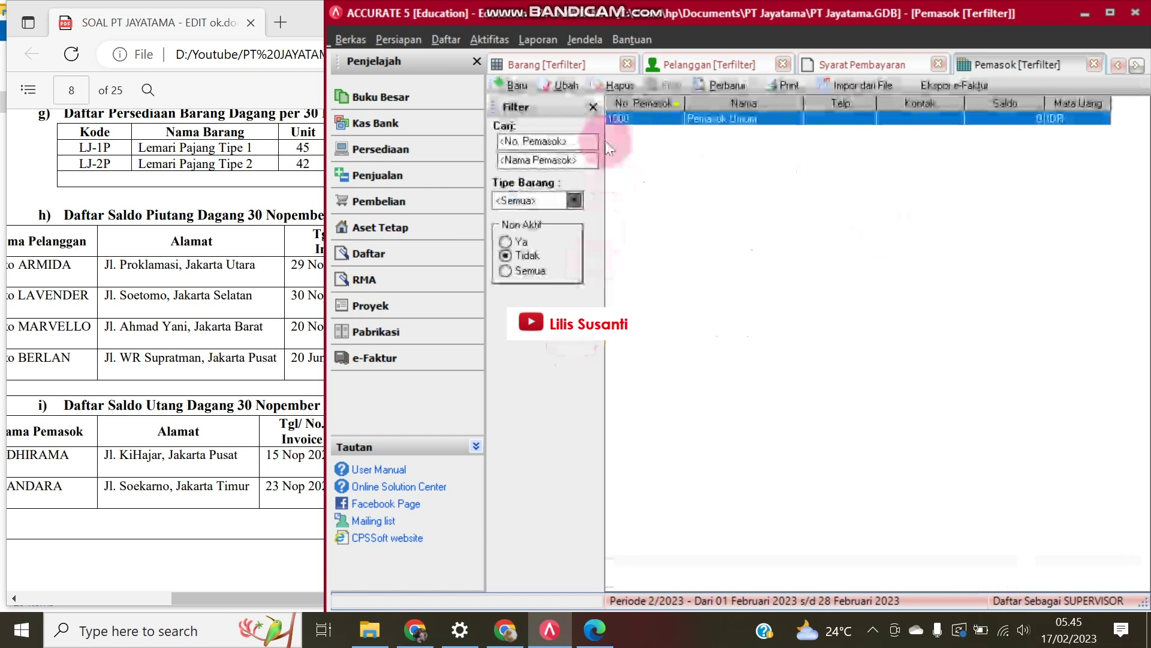
left_click(497, 89)
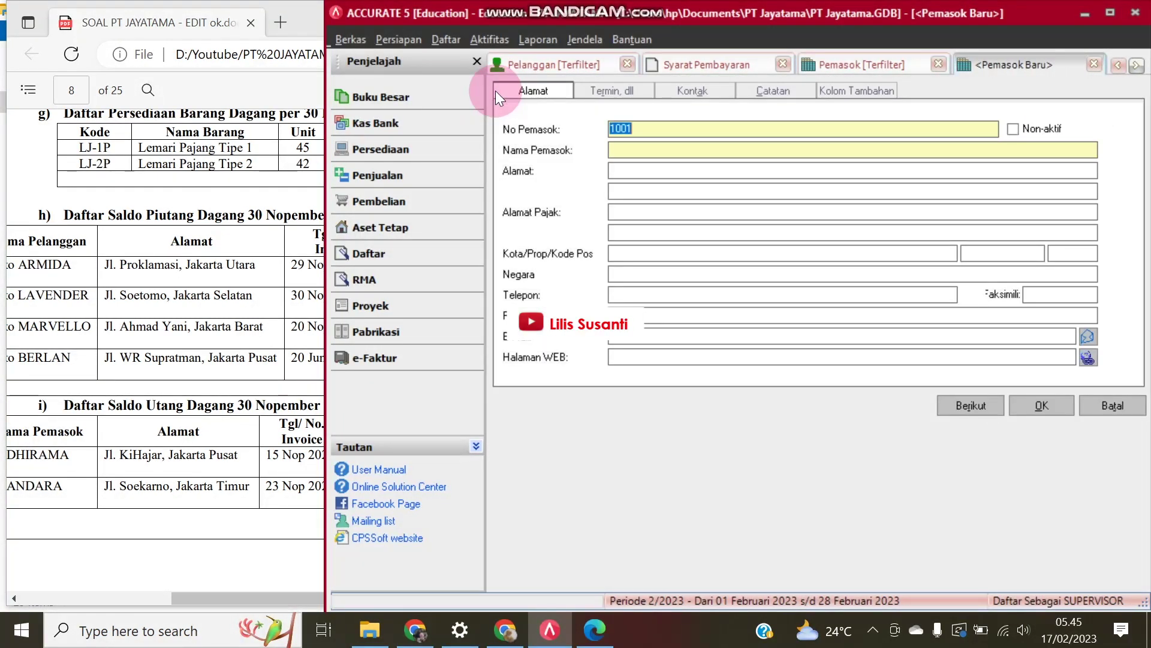
- Give the new supplier the number S001 and the name PT Dhirama, following the payables table
left_click(633, 148)
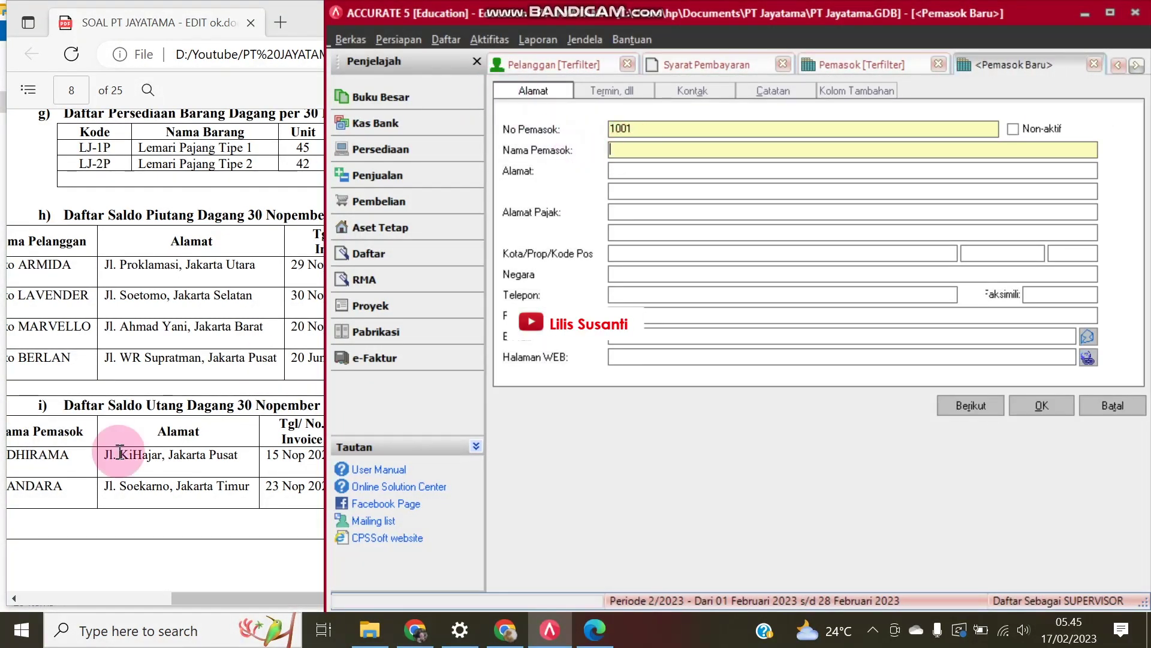
left_click_drag(215, 596, 160, 596)
left_click(756, 496)
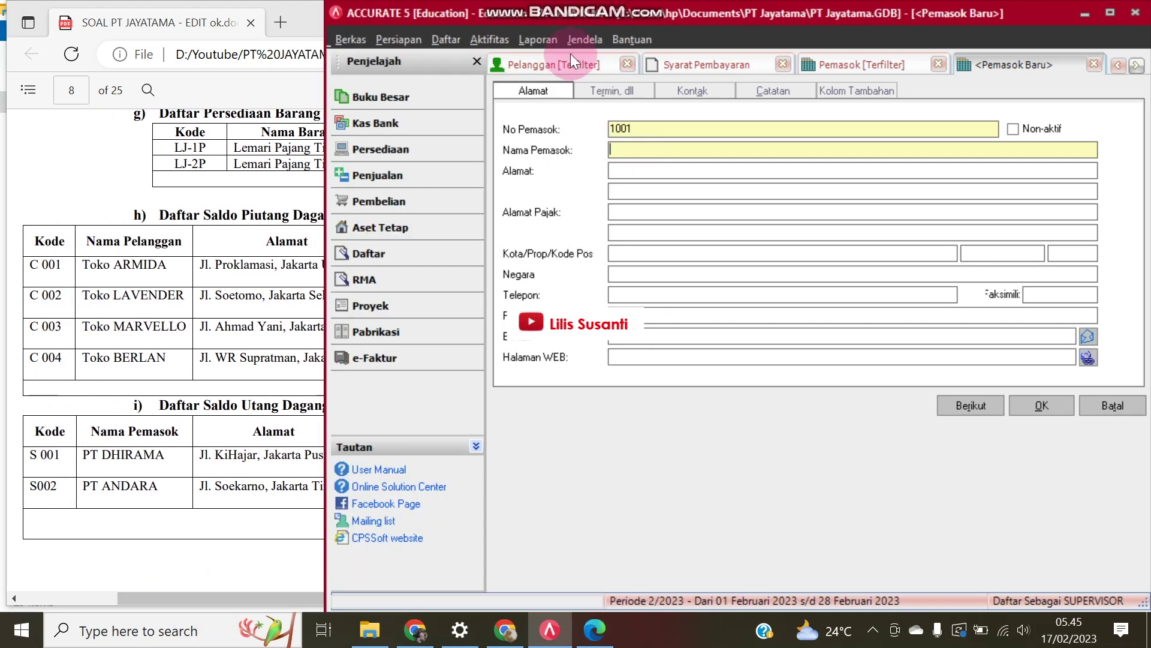
left_click_drag(650, 134, 535, 127)
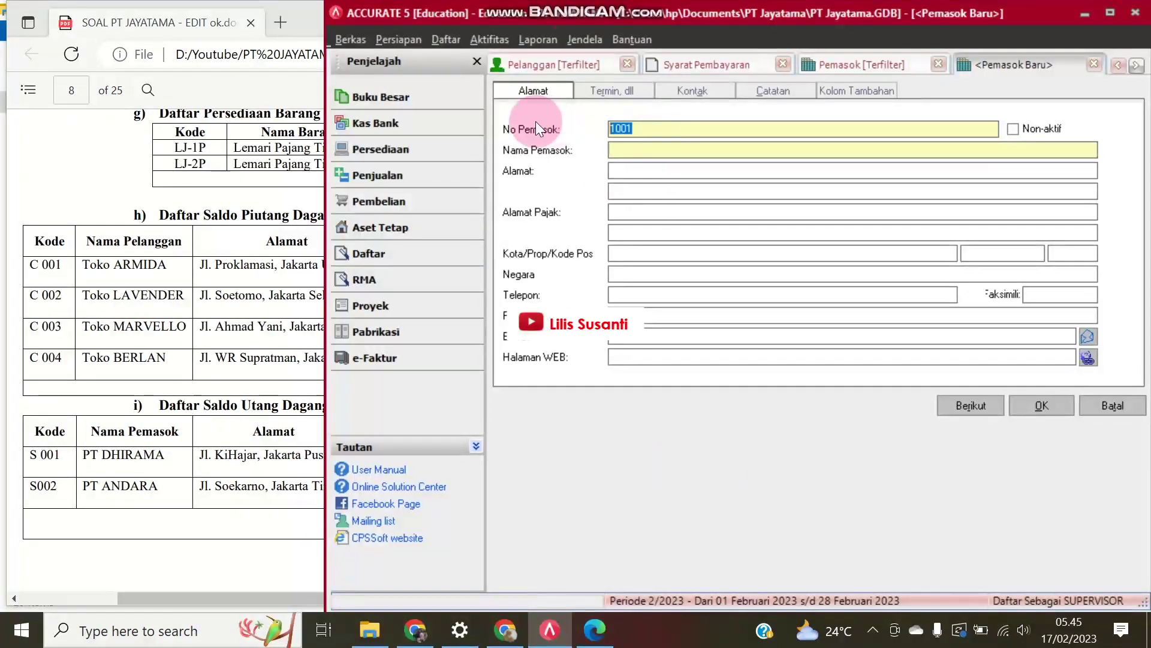
type("S001")
key("Tab")
key("Tab")
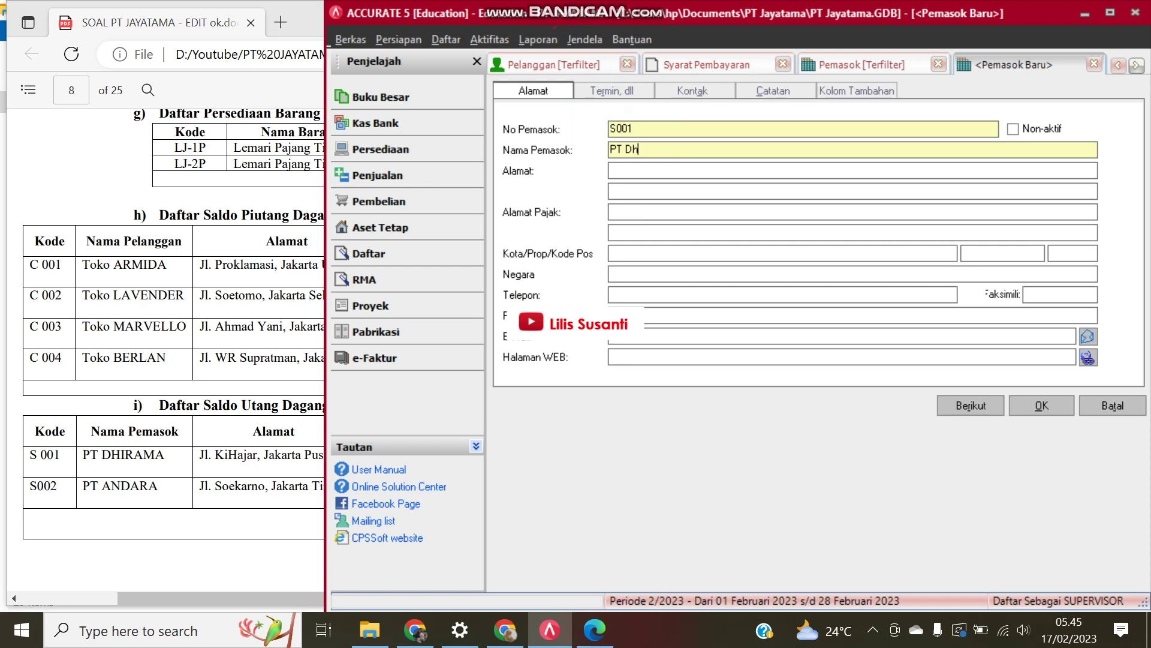
key("Tab")
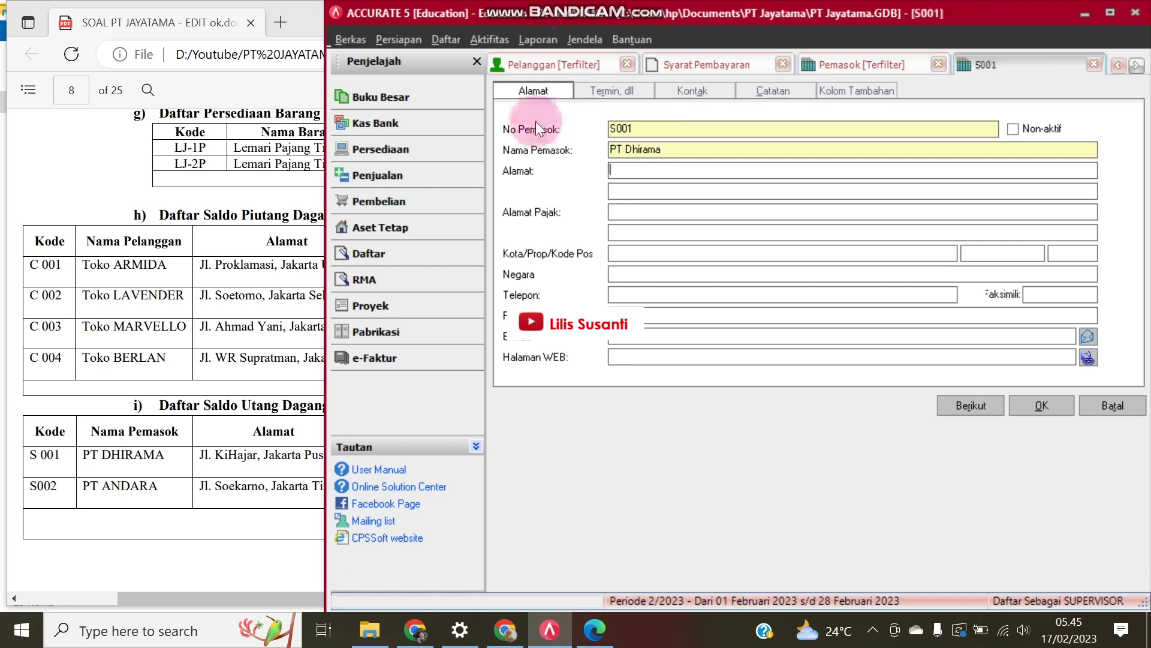
- Assign the 3/15 n/45 payment term to PT Dhirama
left_click(624, 88)
left_click_drag(189, 595, 232, 587)
left_click(716, 491)
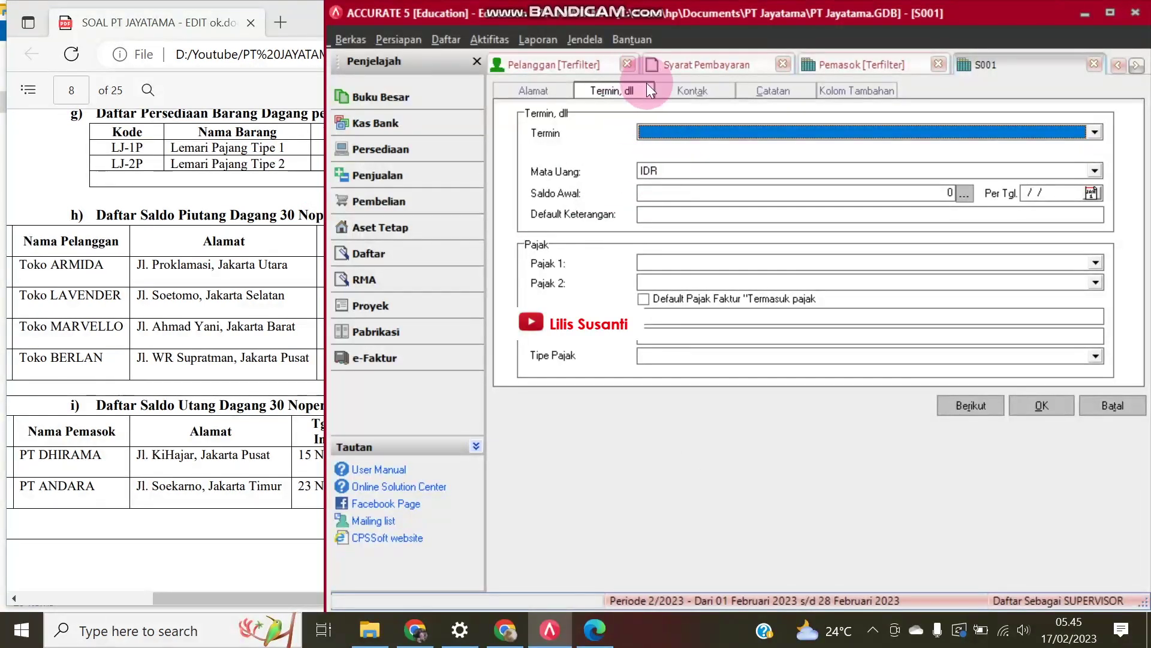
left_click(715, 129)
left_click(691, 191)
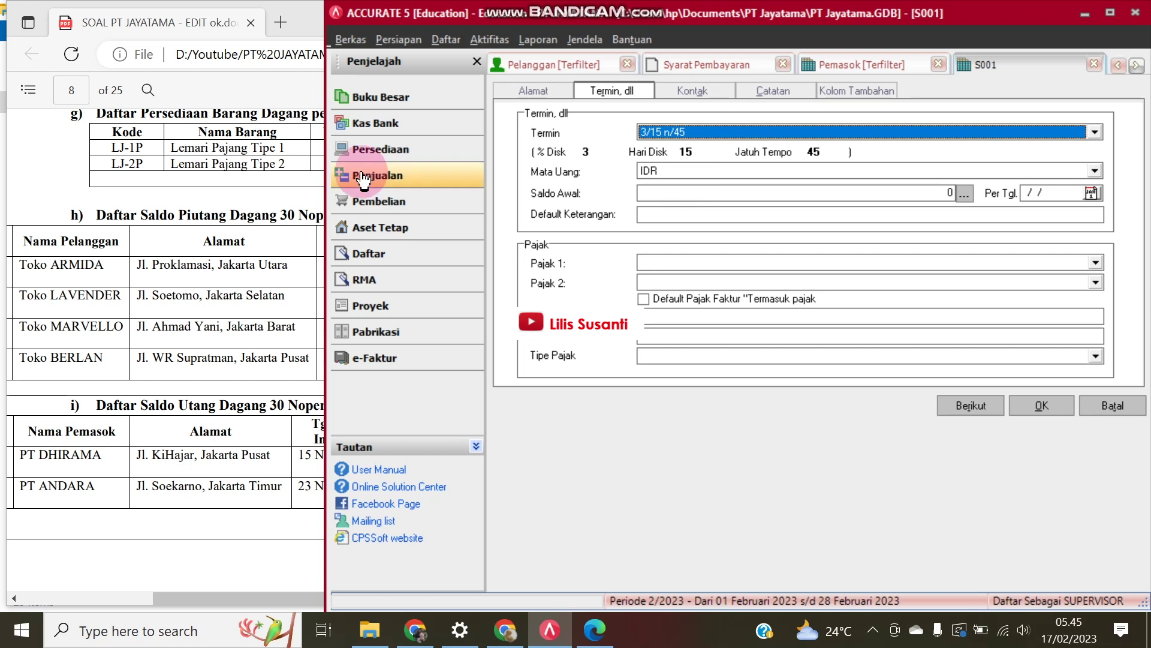
- Set PT Dhirama's opening balance date to 15/11/2021
left_click_drag(324, 178, 479, 191)
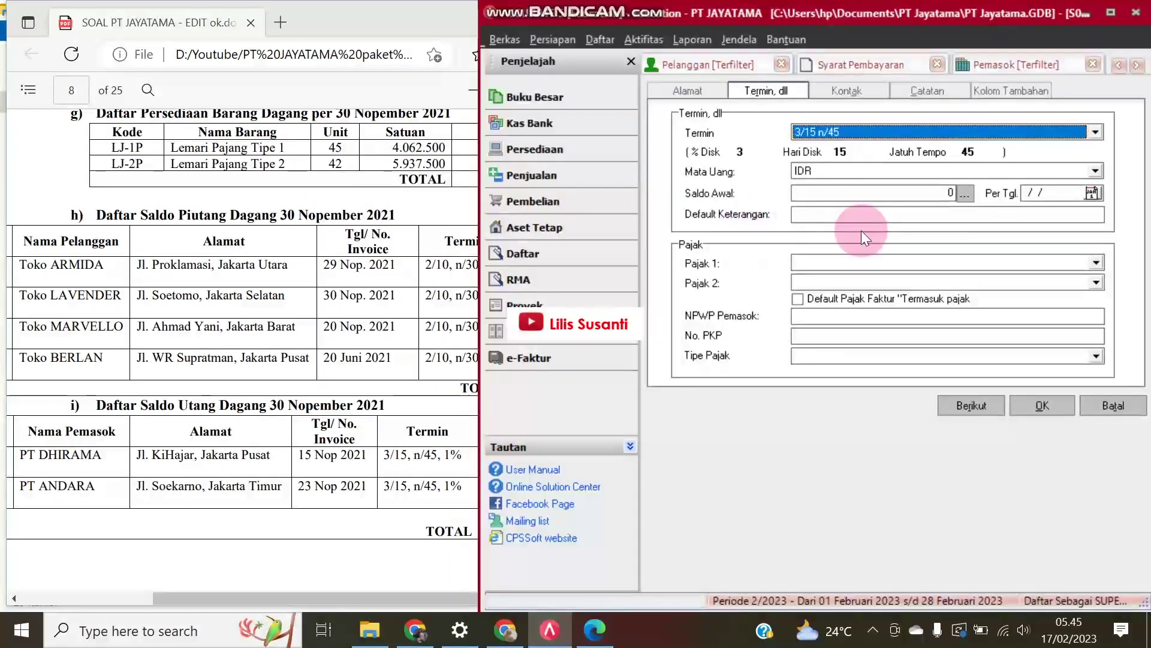
left_click(807, 191)
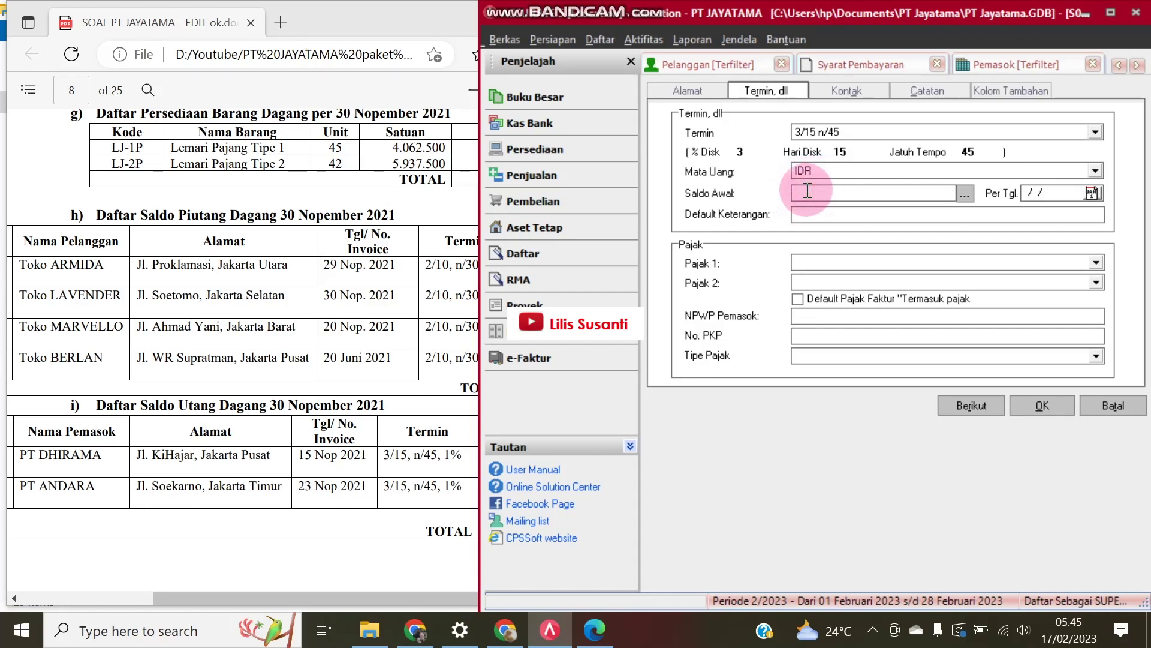
left_click(1025, 194)
left_click(1025, 193)
type("15/11/2021")
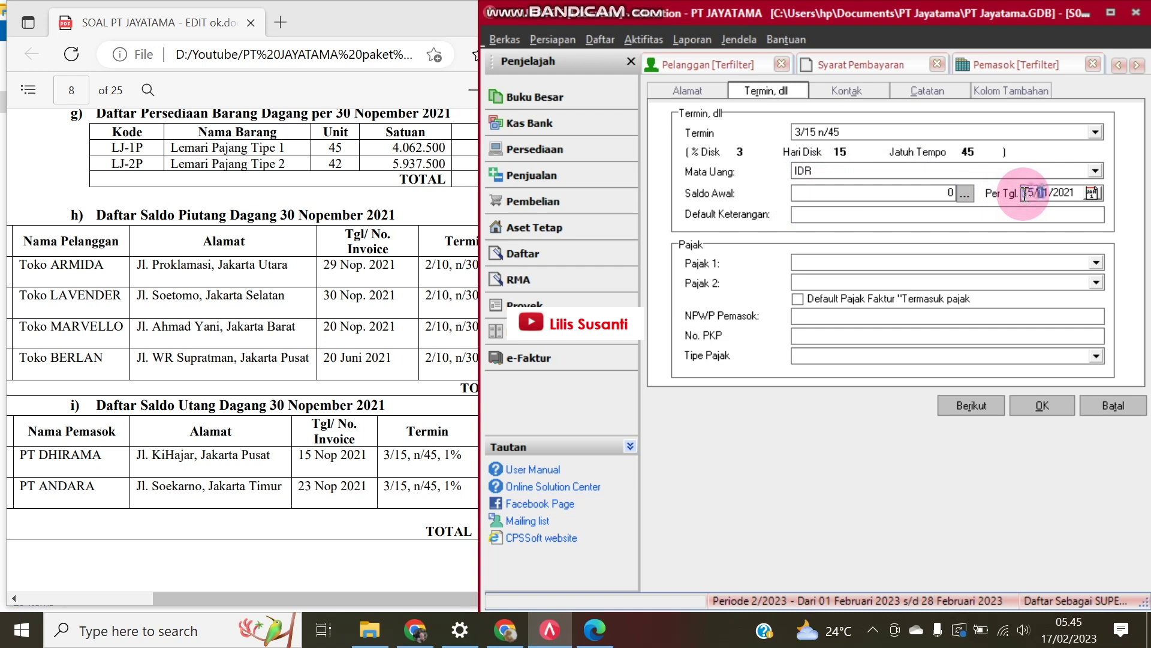
- Set PT Dhirama's opening balance to 297.343.750, as listed in the payables table, and save the supplier record
left_click(430, 425)
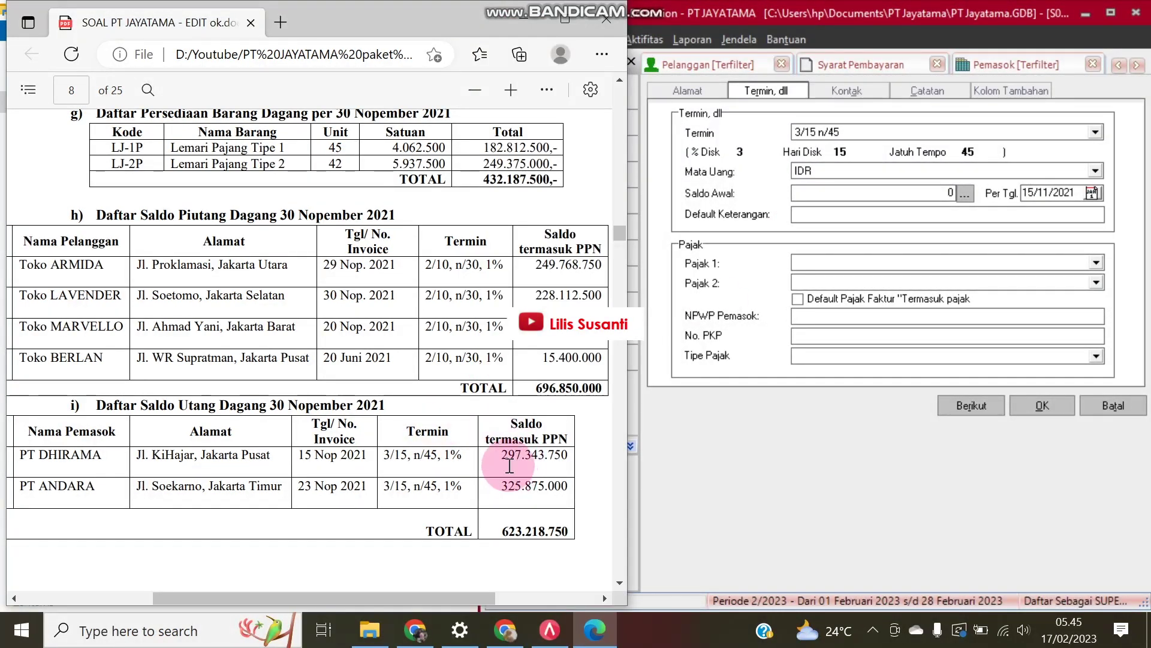
left_click(755, 491)
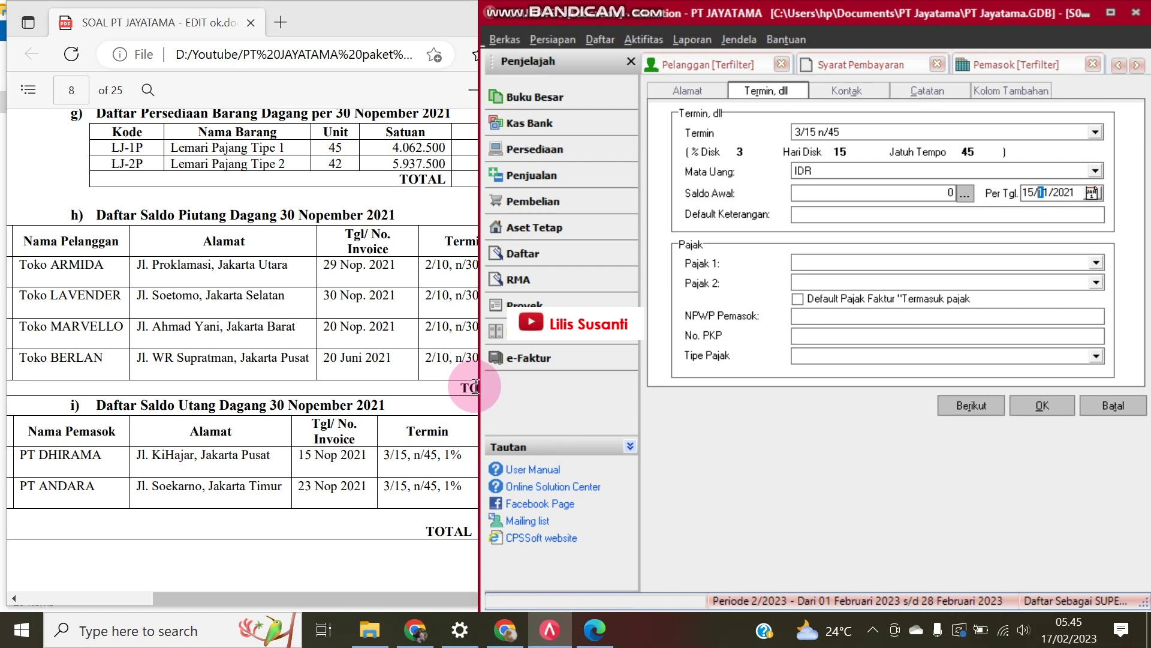
left_click_drag(480, 387, 577, 397)
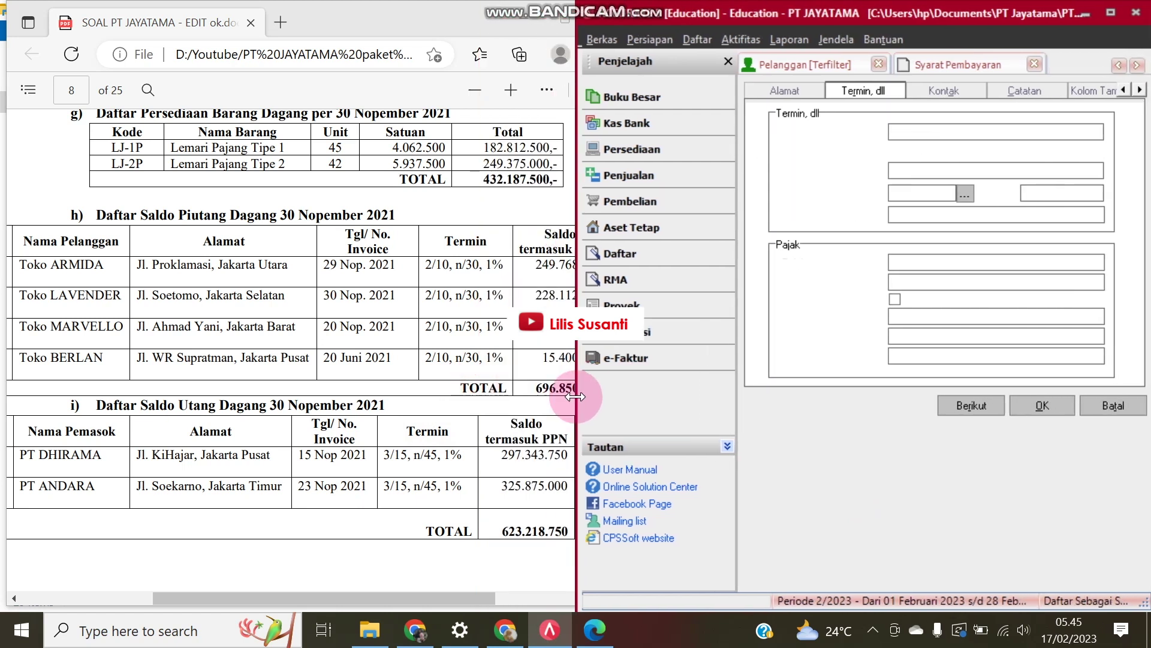
left_click(914, 190)
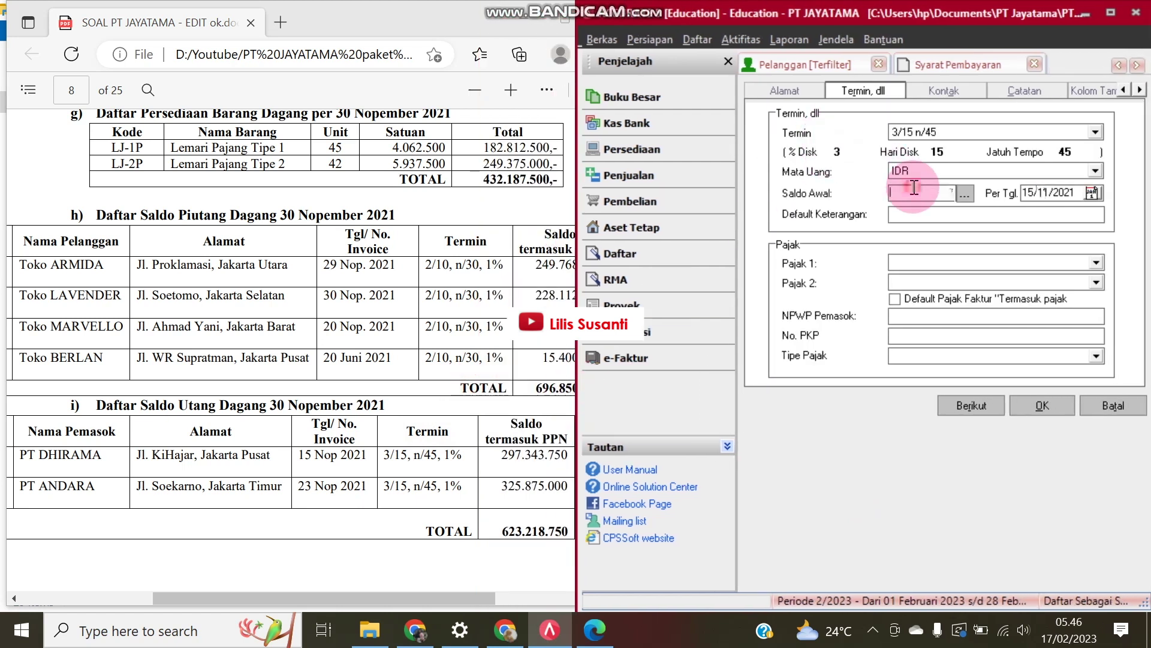
type("297343750")
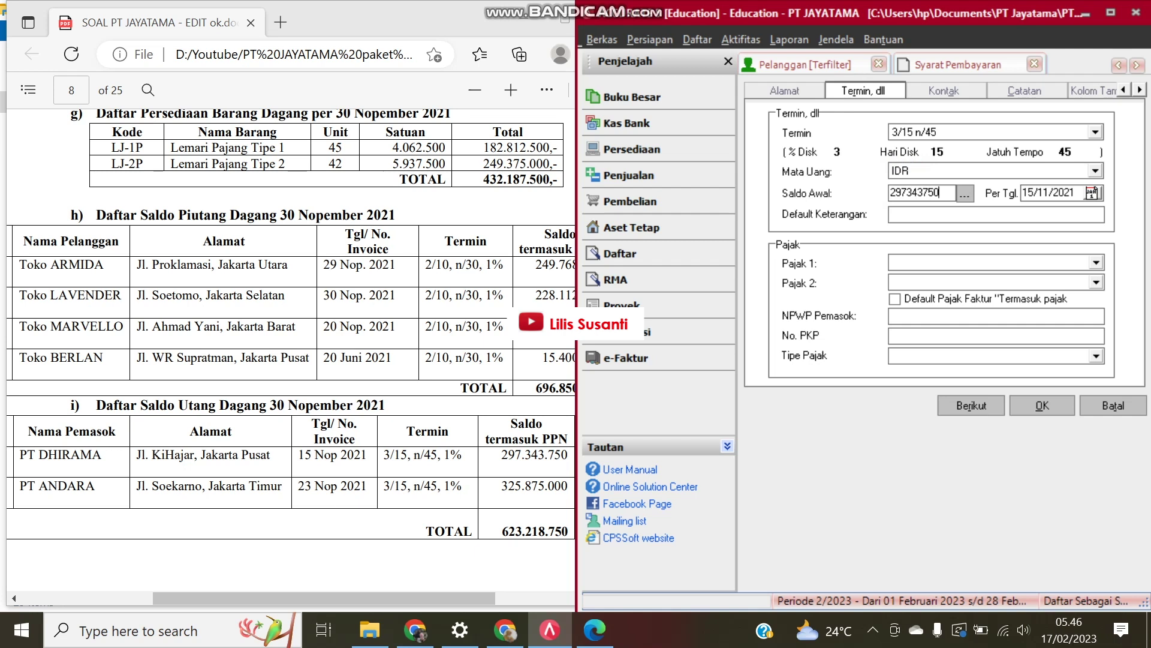
key("Tab")
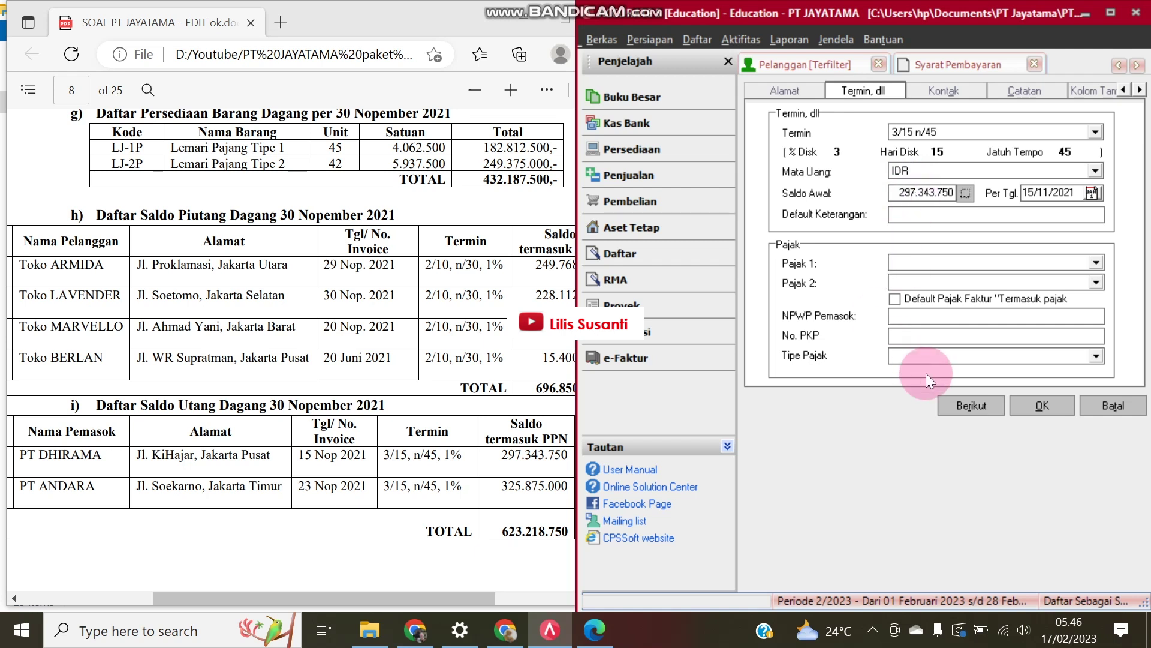
left_click(1056, 406)
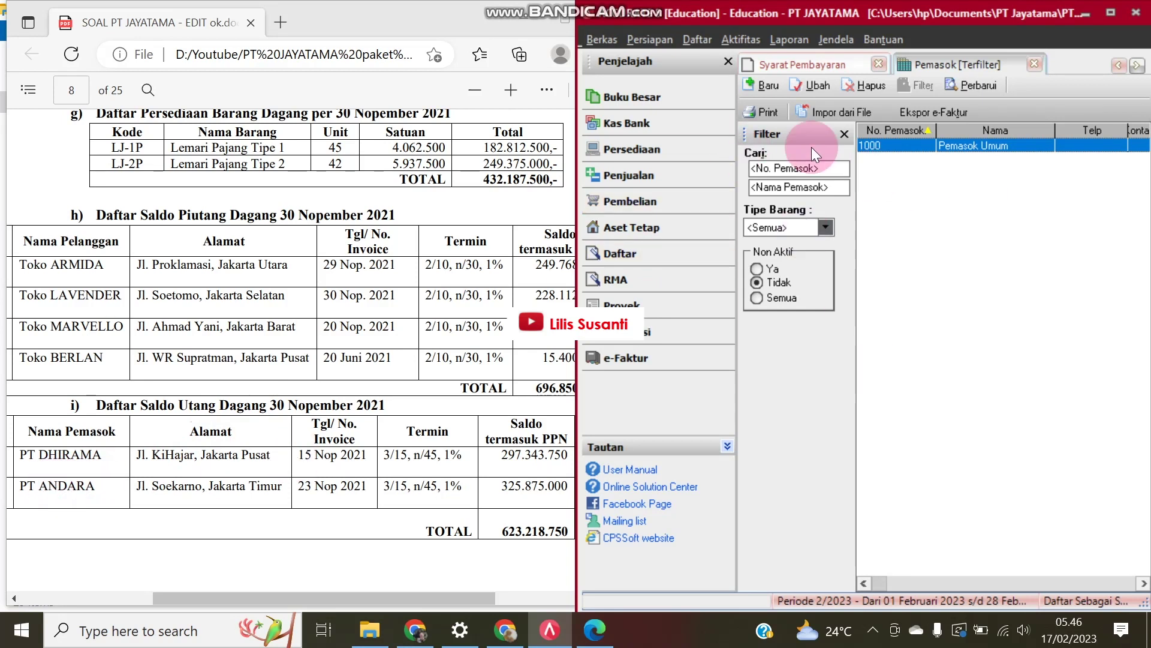
- Add a new supplier numbered S002 and named PT Andara, with the 3/15 n/45 payment term
left_click(753, 89)
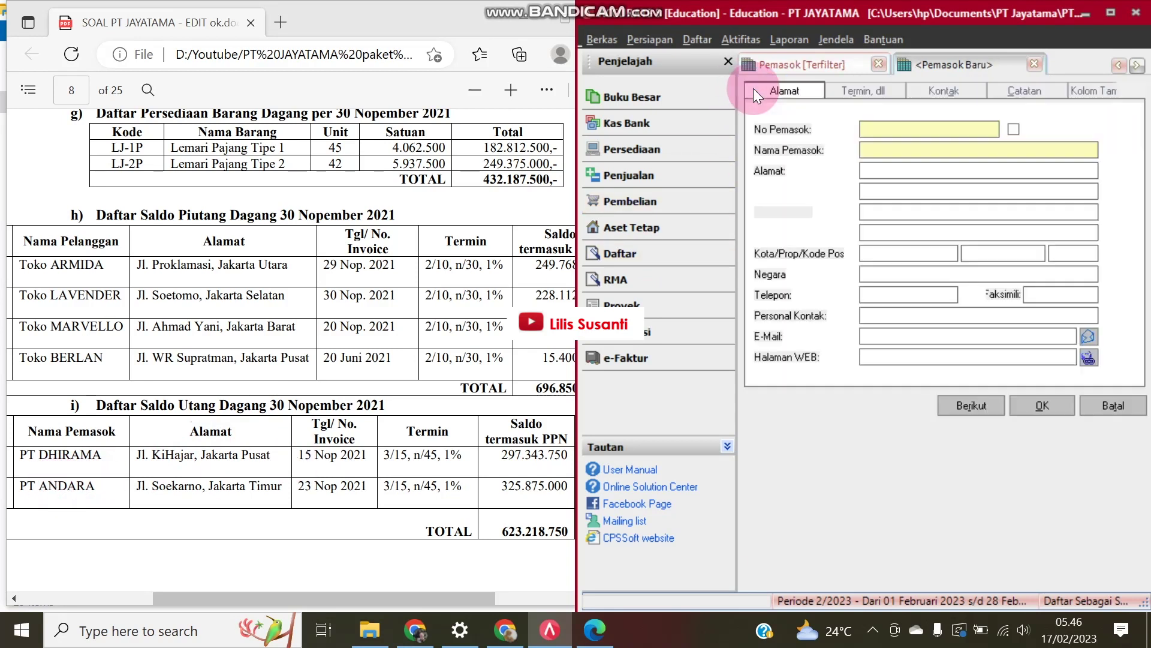
left_click(885, 150)
type("PT Andara")
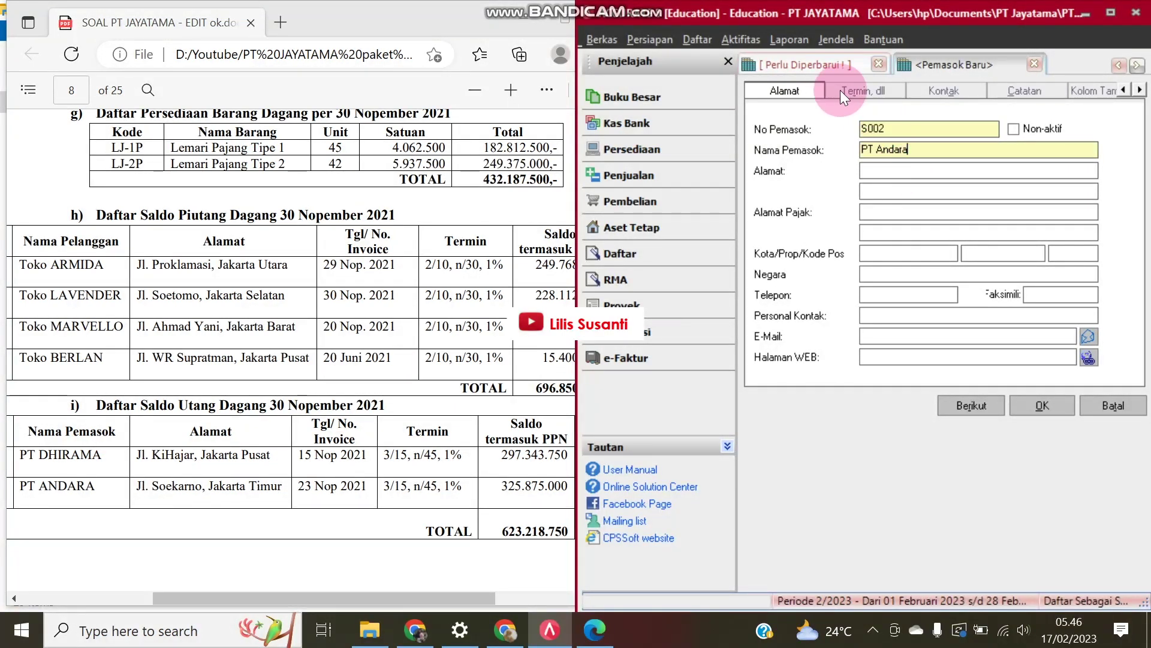
left_click(856, 84)
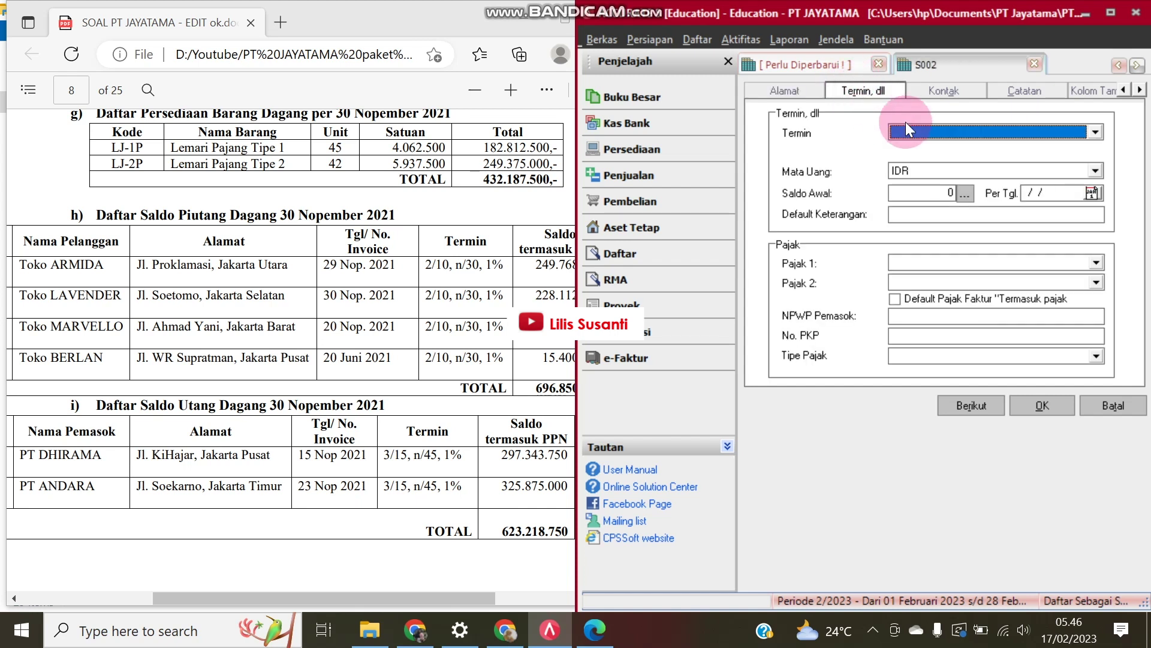
left_click(910, 131)
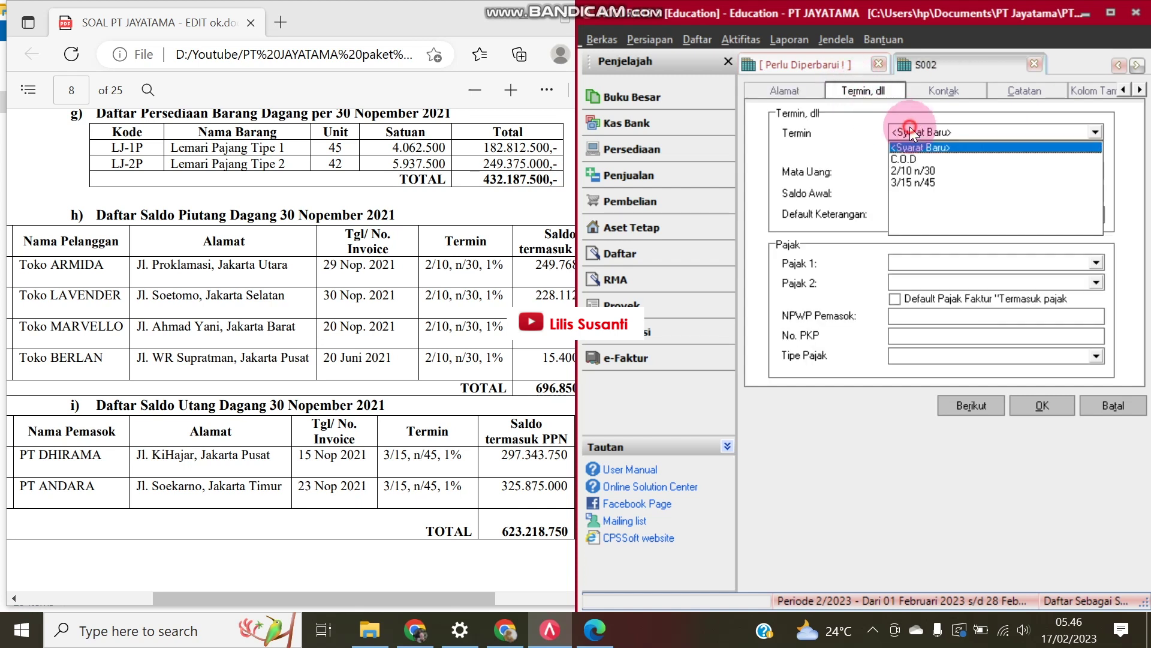
left_click(900, 183)
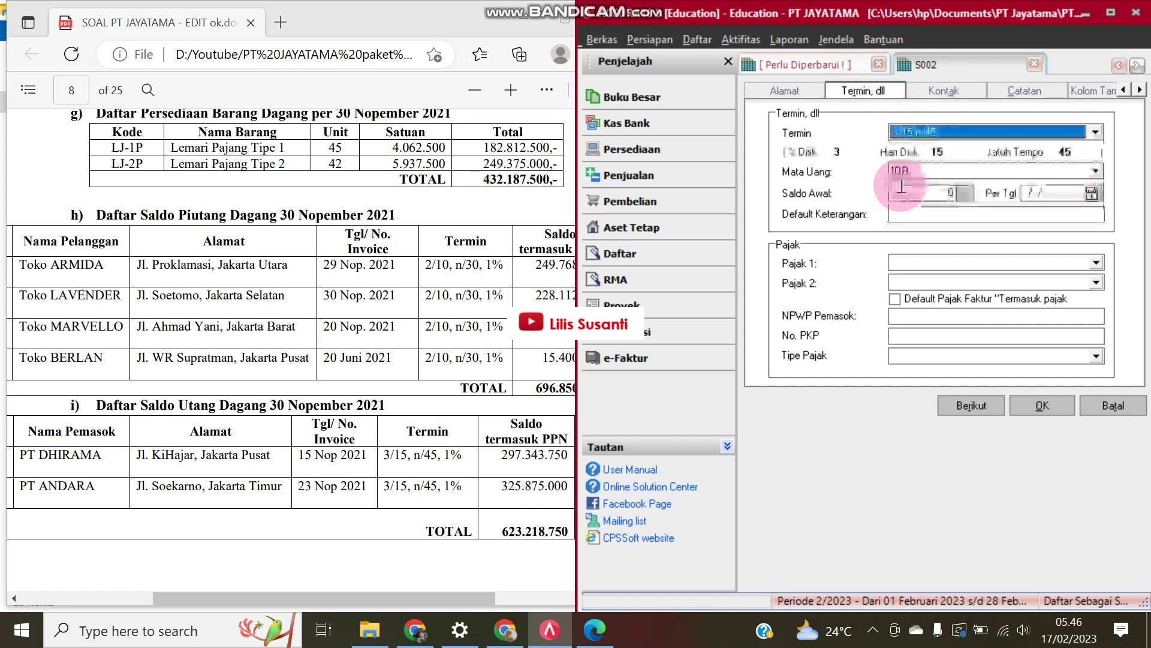
- Set PT Andara's opening balance to 325.875.000 dated 23/11/2021, as listed in the payables table, and save the supplier record
left_click(932, 198)
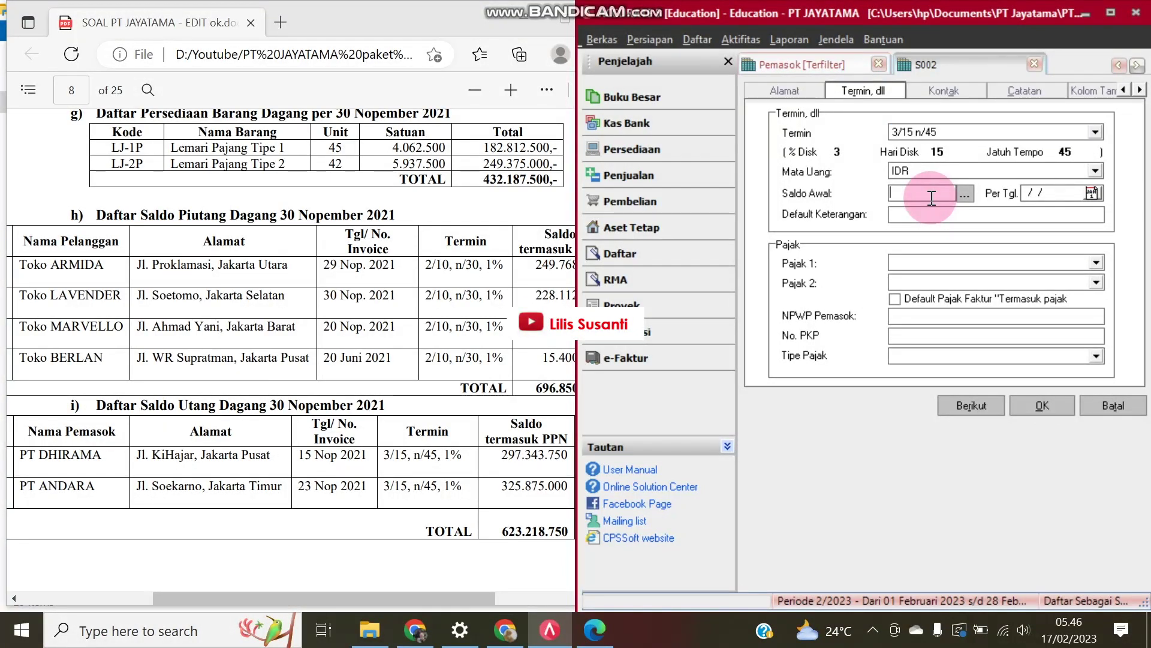
type("325875000")
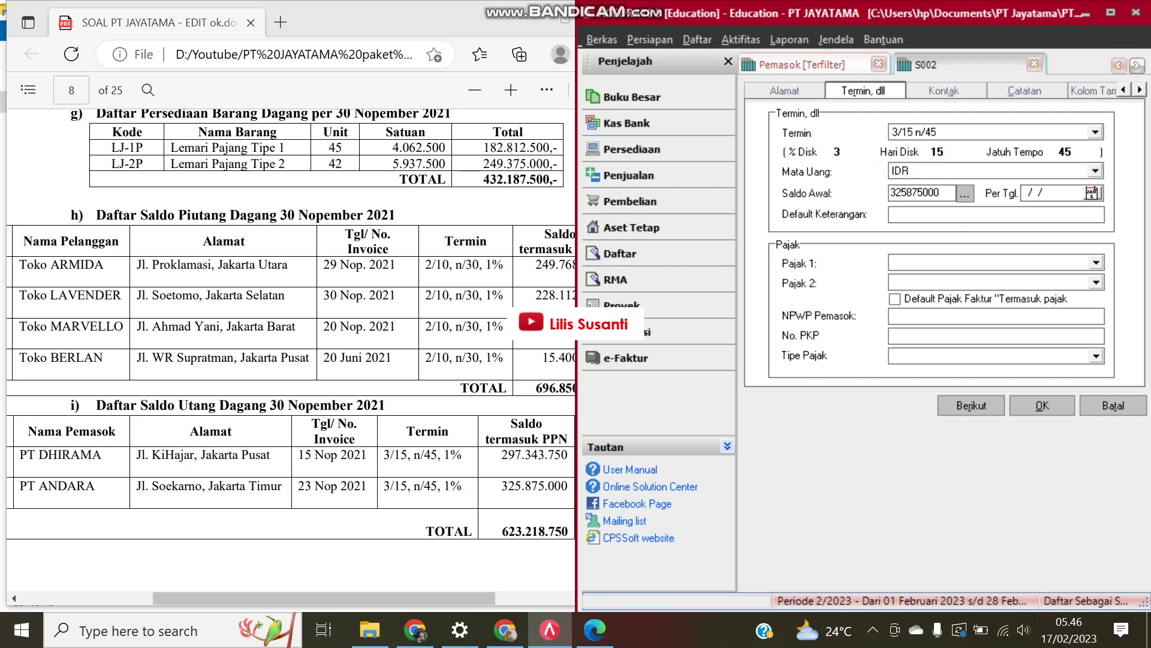
key("Tab")
left_click(1027, 191)
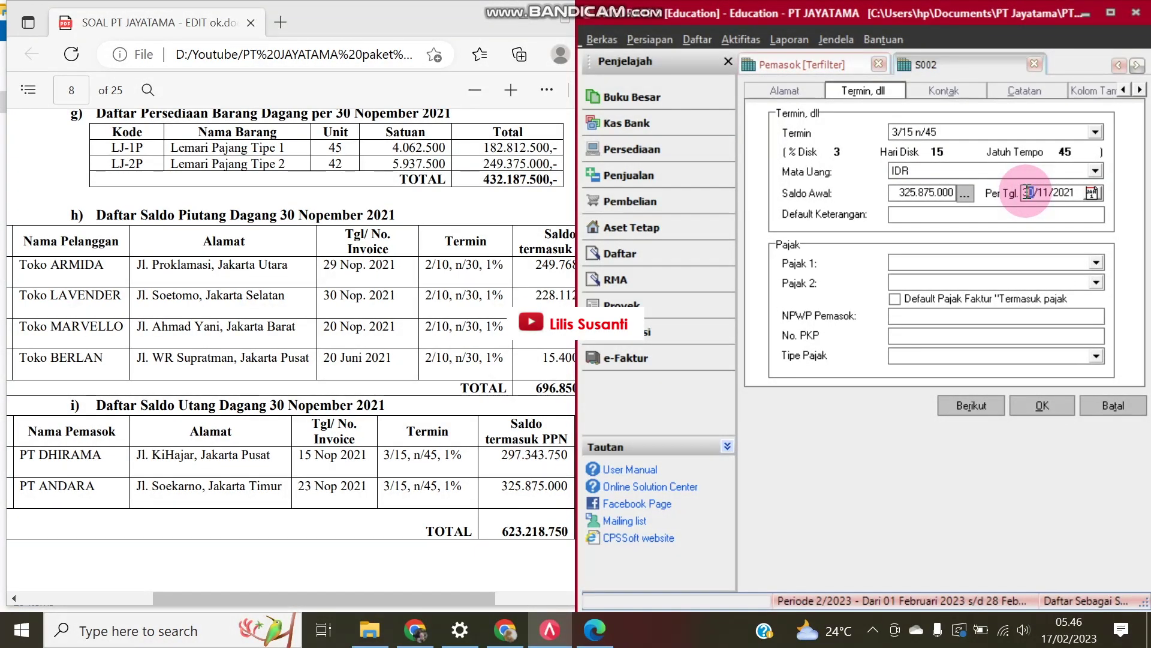
type("23")
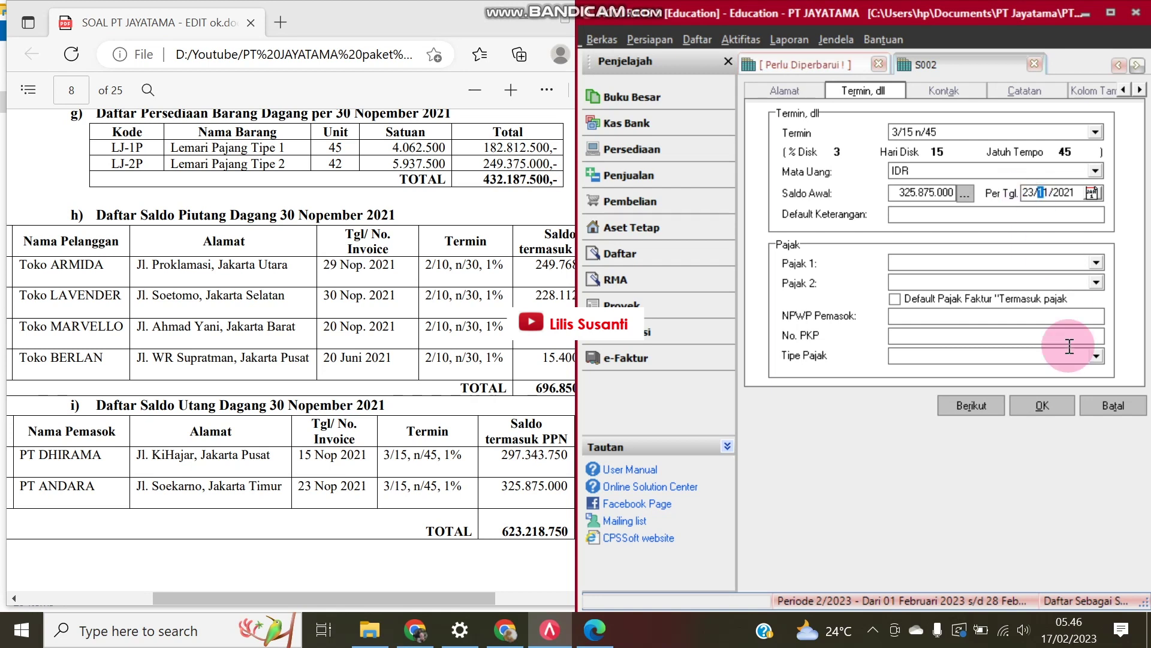
left_click(1052, 403)
- Refresh the supplier list and widen the accounting window to show the suppliers' balance column
left_click(749, 86)
left_click(968, 85)
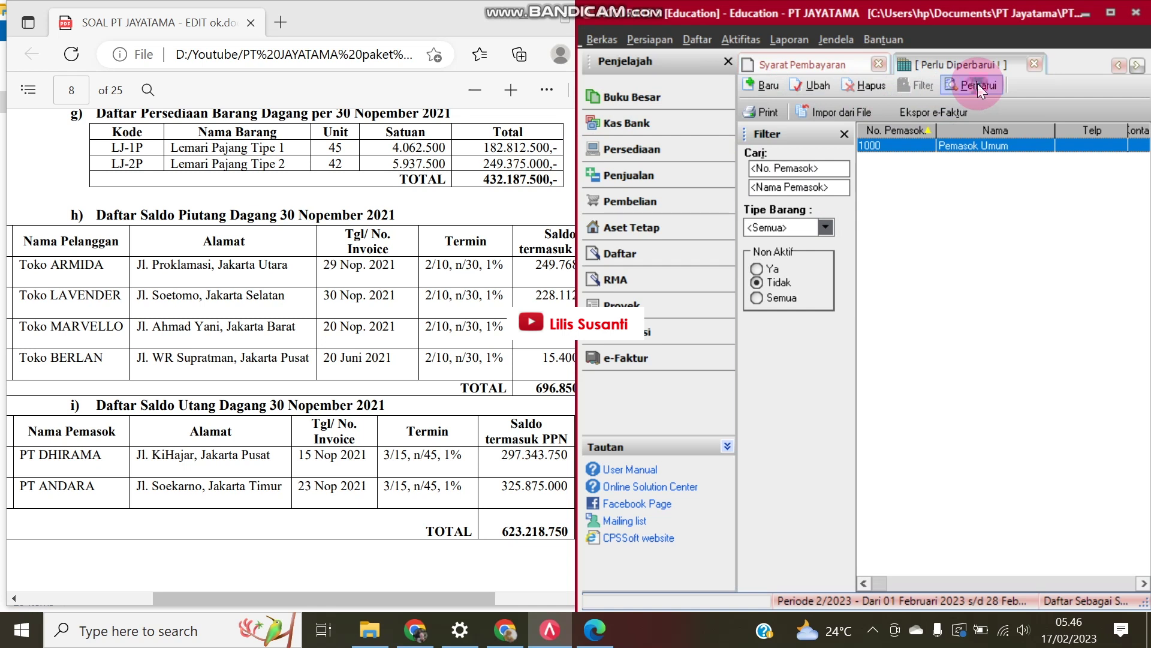
left_click_drag(577, 99, 195, 108)
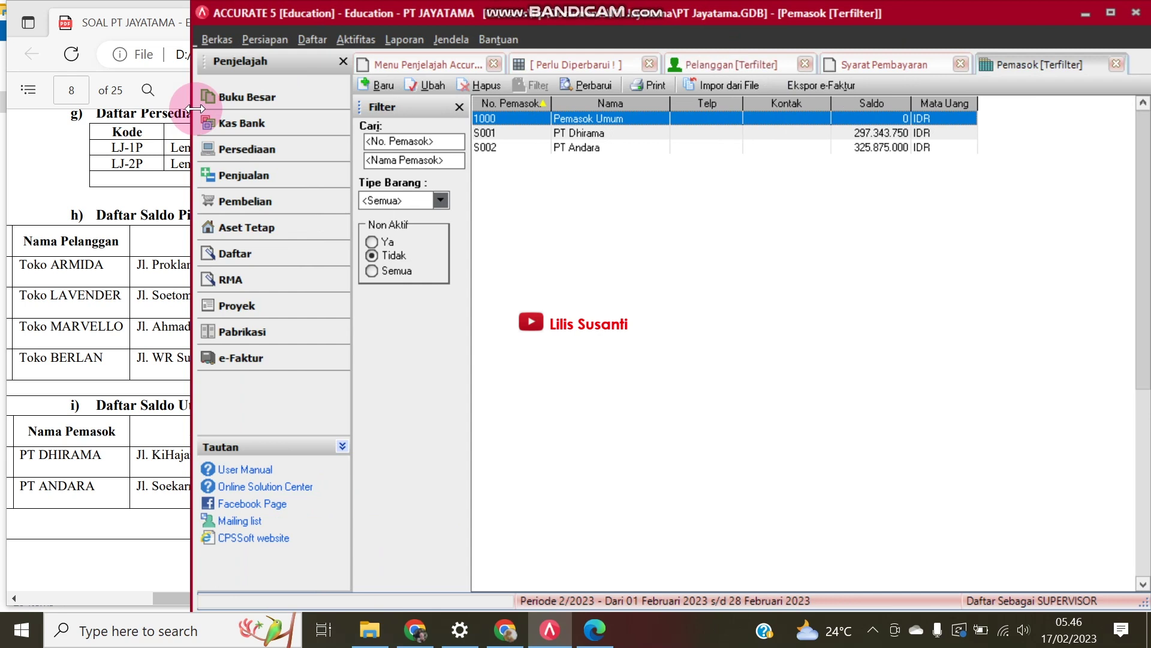
- Open the account list and check the Account Receivable IDR and Account Payable IDR balances against the totals in the exercise PDF
left_click(284, 107)
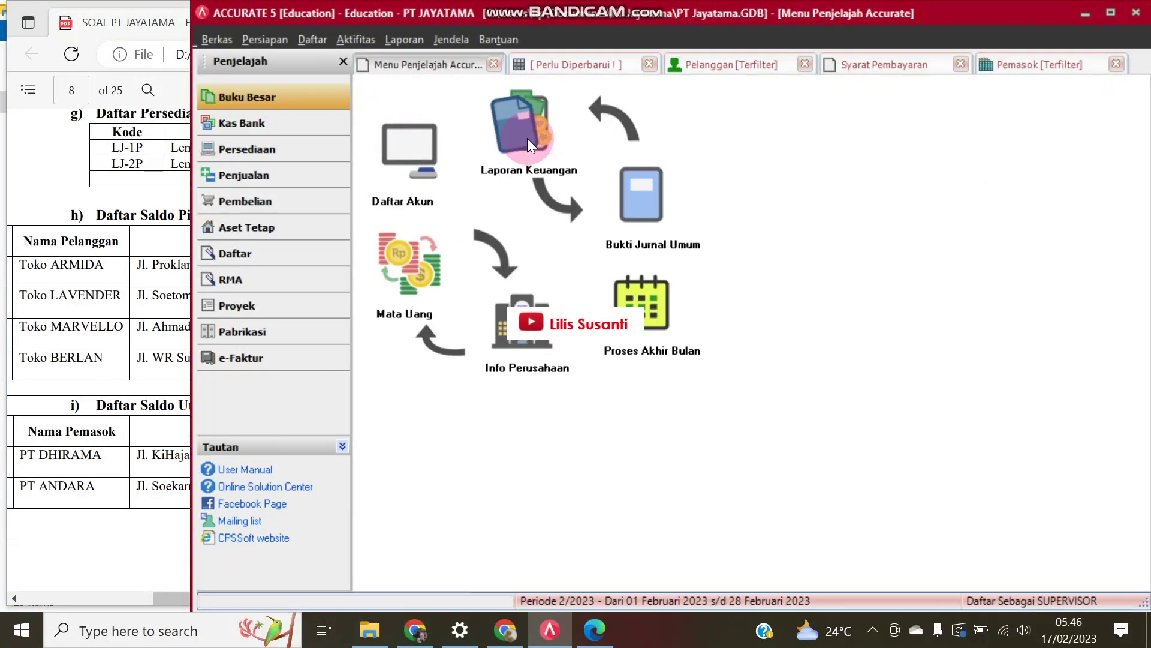
left_click(414, 155)
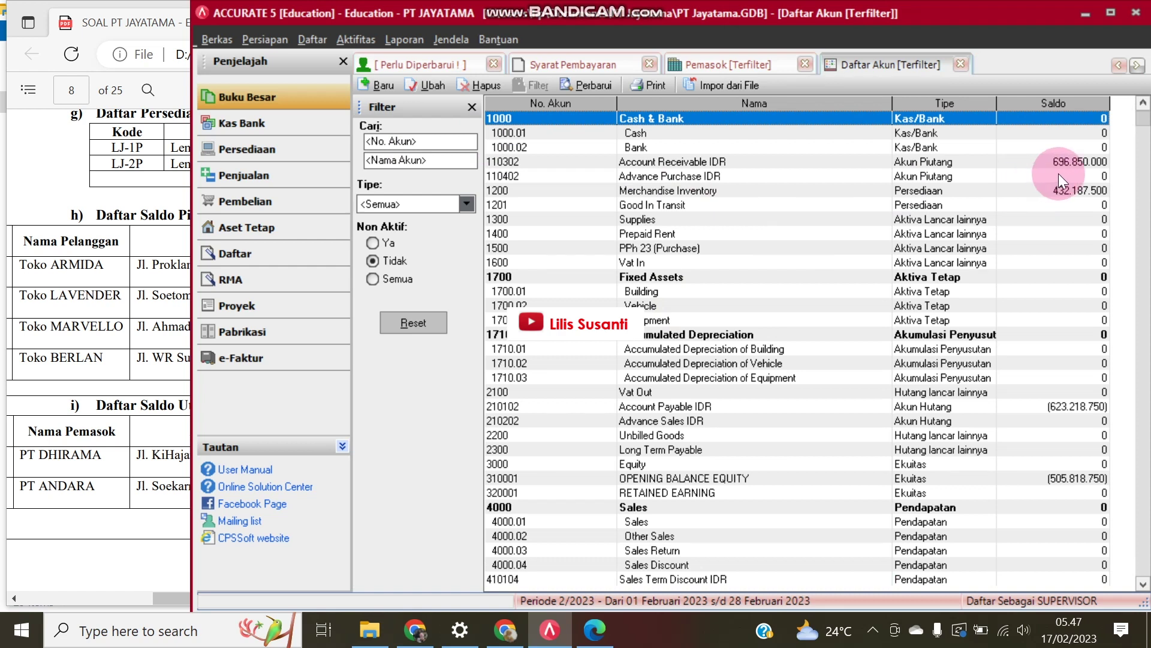
left_click(1078, 161)
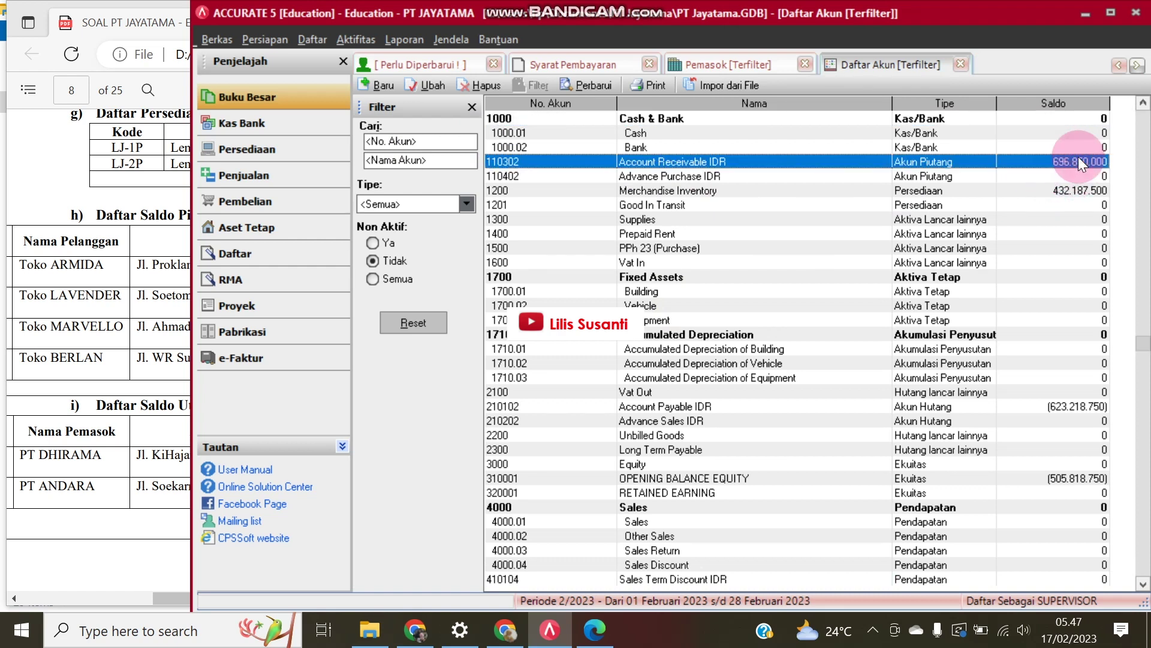
left_click(1059, 406)
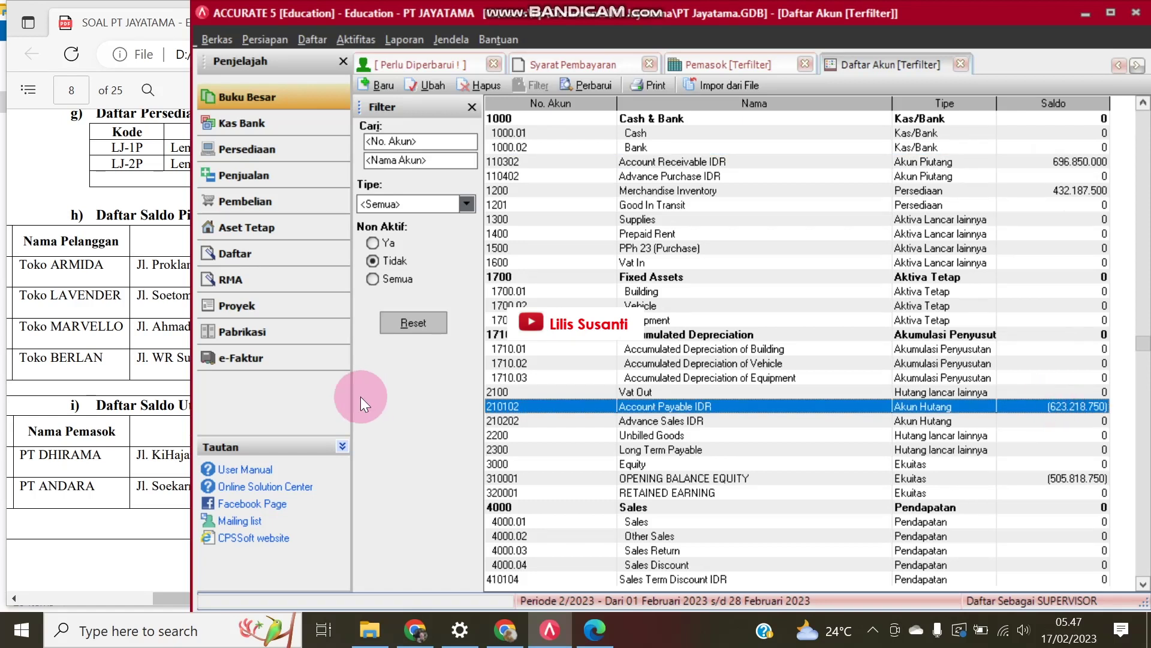
left_click(99, 391)
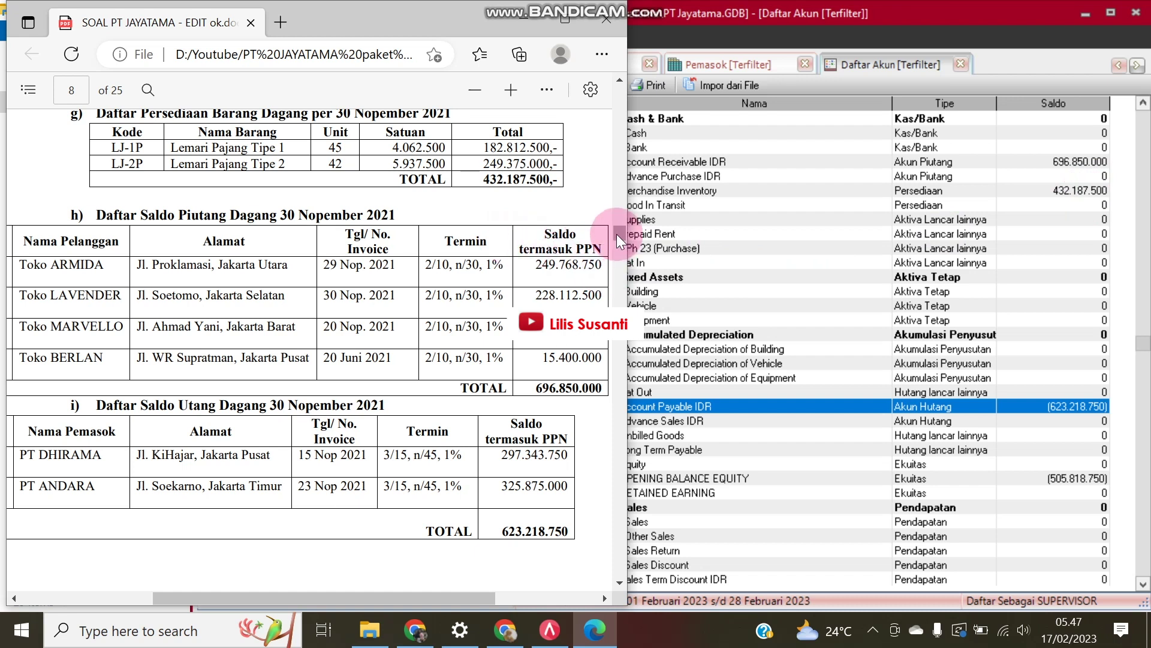
- Rename account 1000.01 as Cash In Bank, following the 30 November 2021 balance list in the exercise PDF
left_click_drag(616, 235, 611, 203)
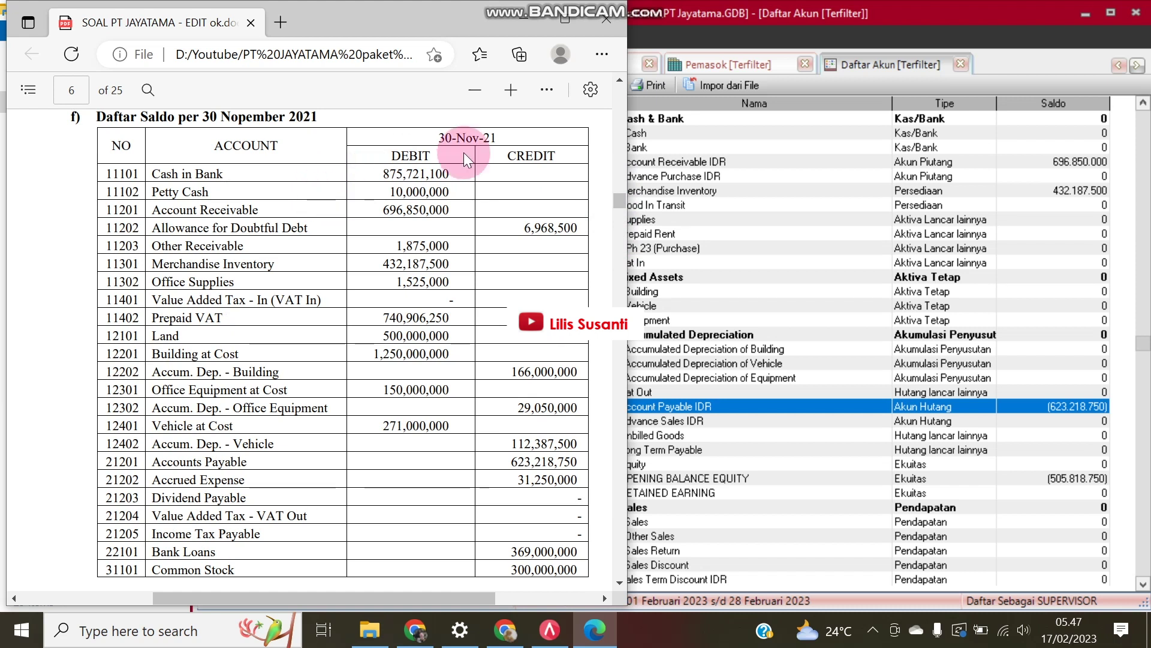
left_click(759, 148)
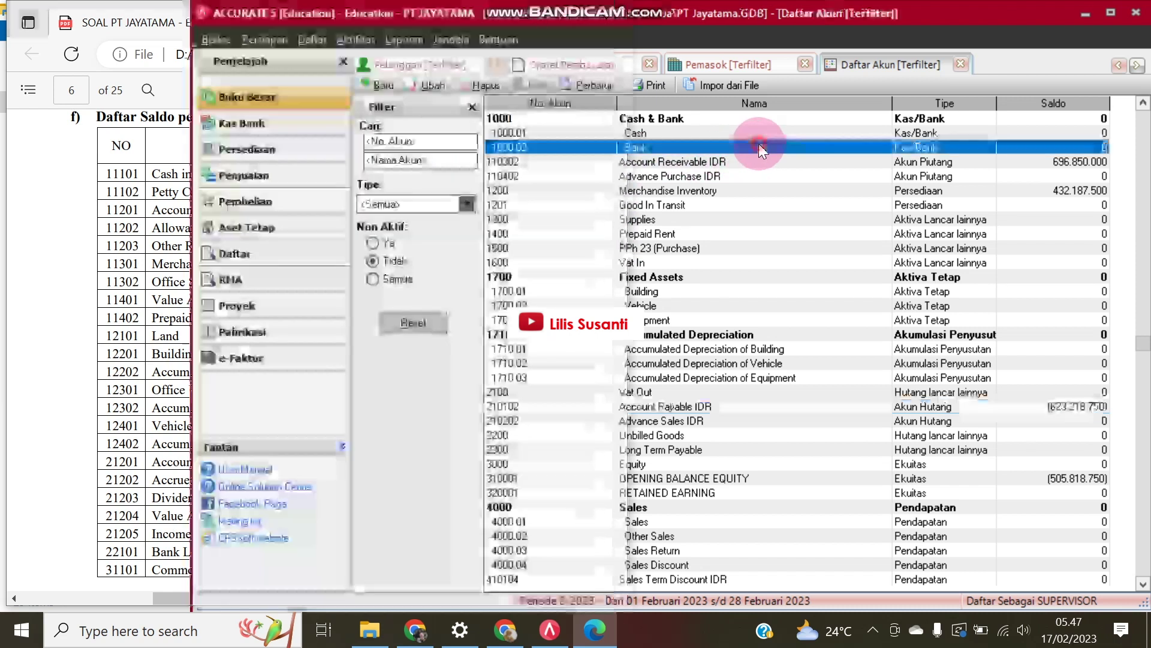
left_click(706, 133)
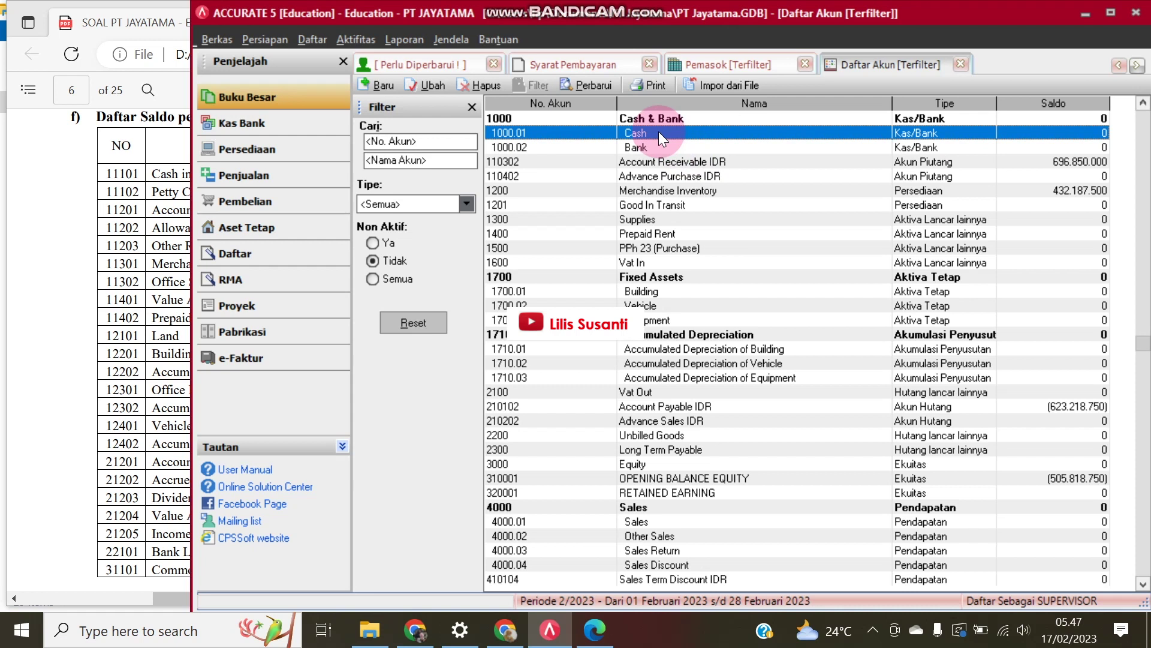
left_click(138, 182)
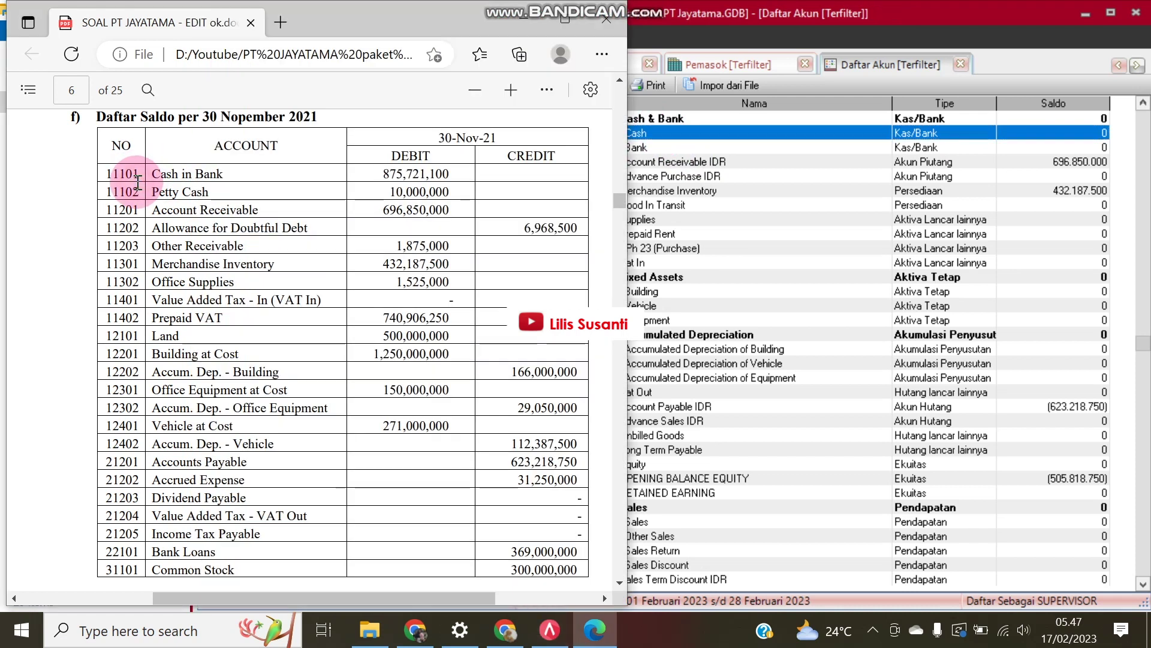
double_click(679, 132)
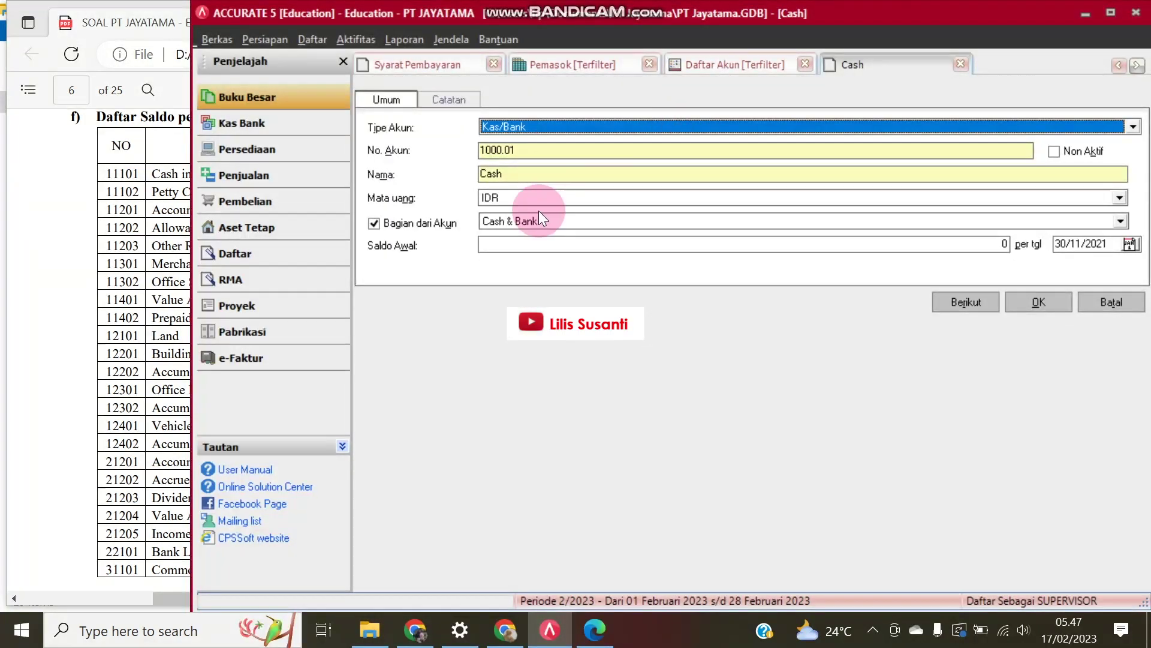
left_click(514, 172)
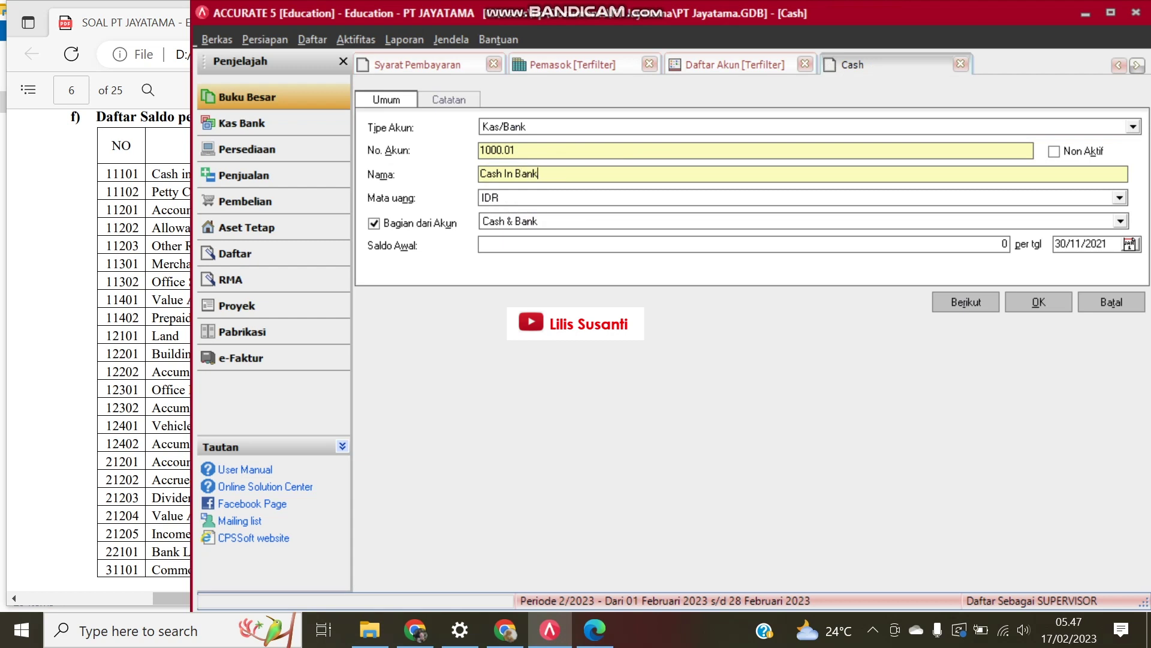
left_click(1047, 302)
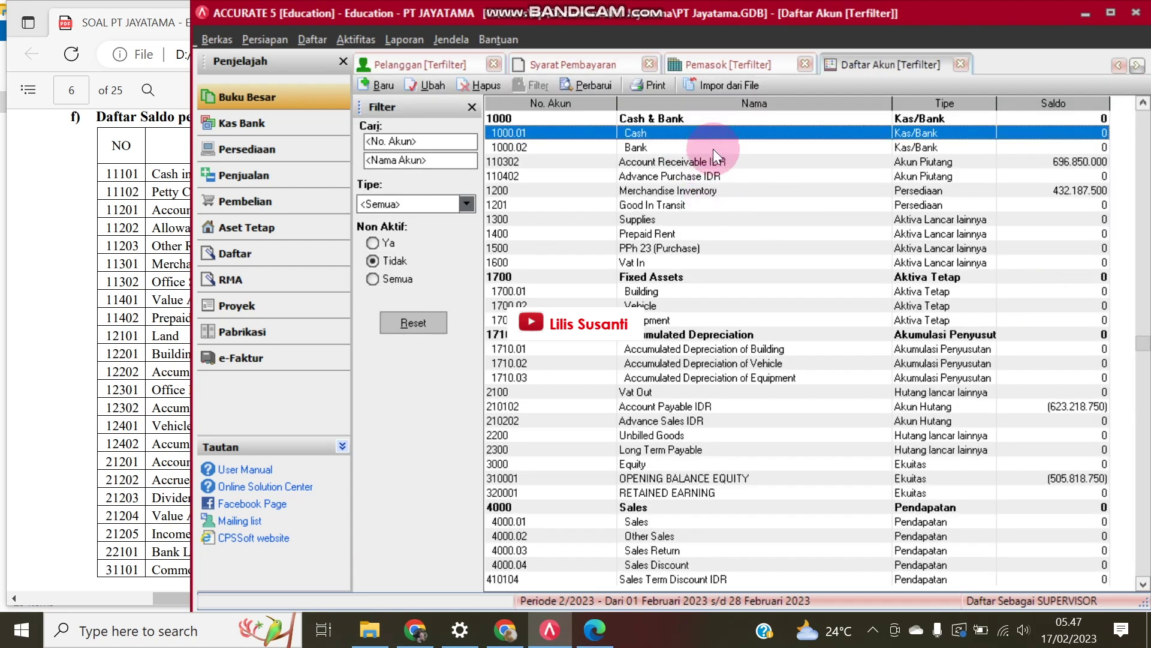
- Rename account 1000.02 as Petty Cash and save it
double_click(714, 149)
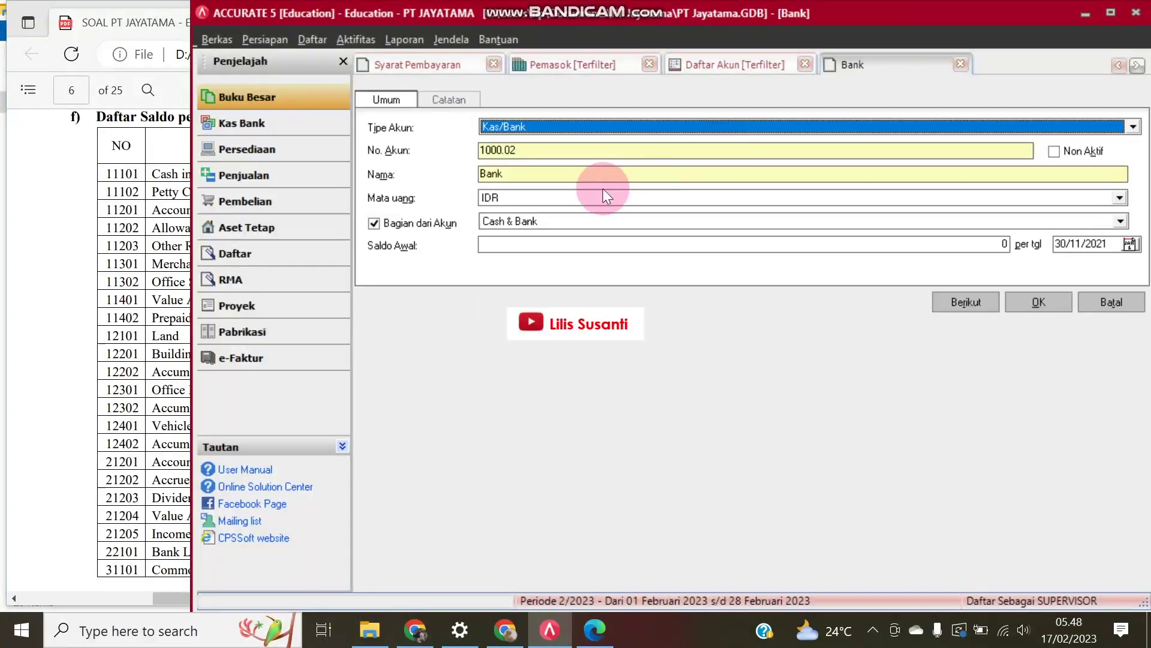
left_click(565, 178)
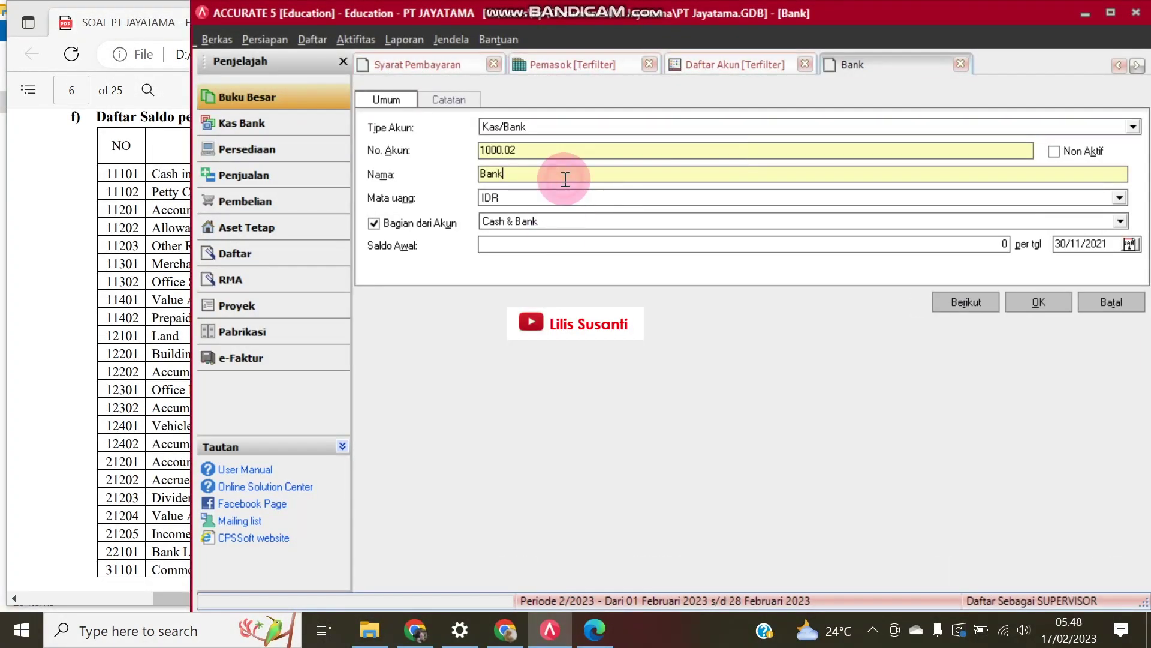
type("Pe")
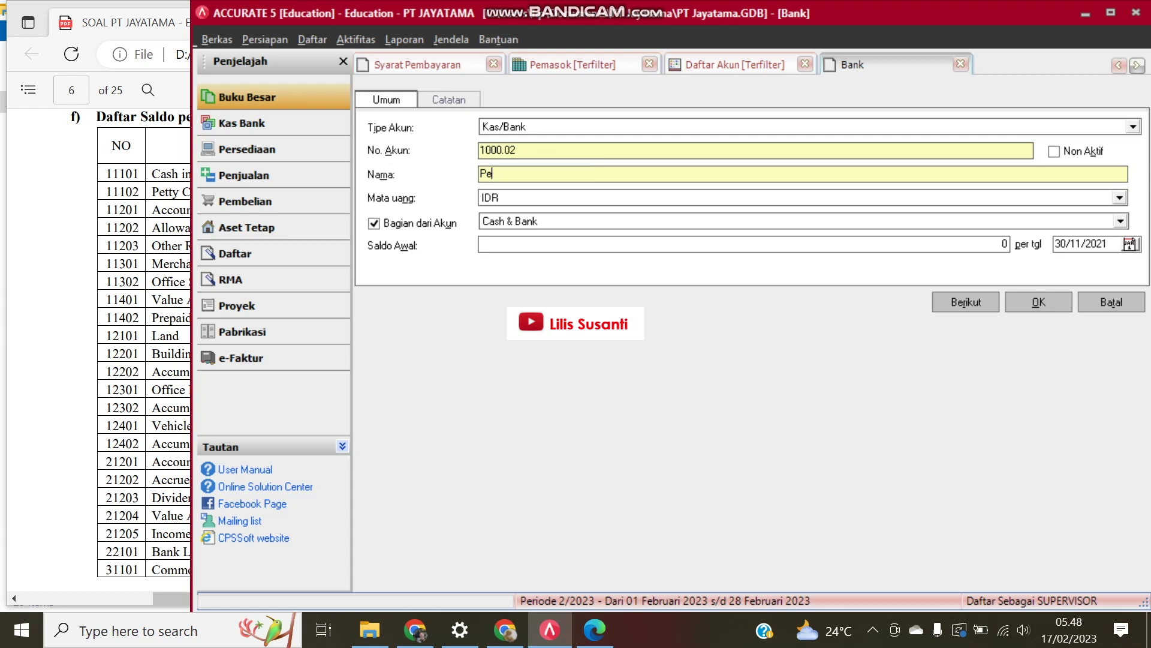
type("tty Cash")
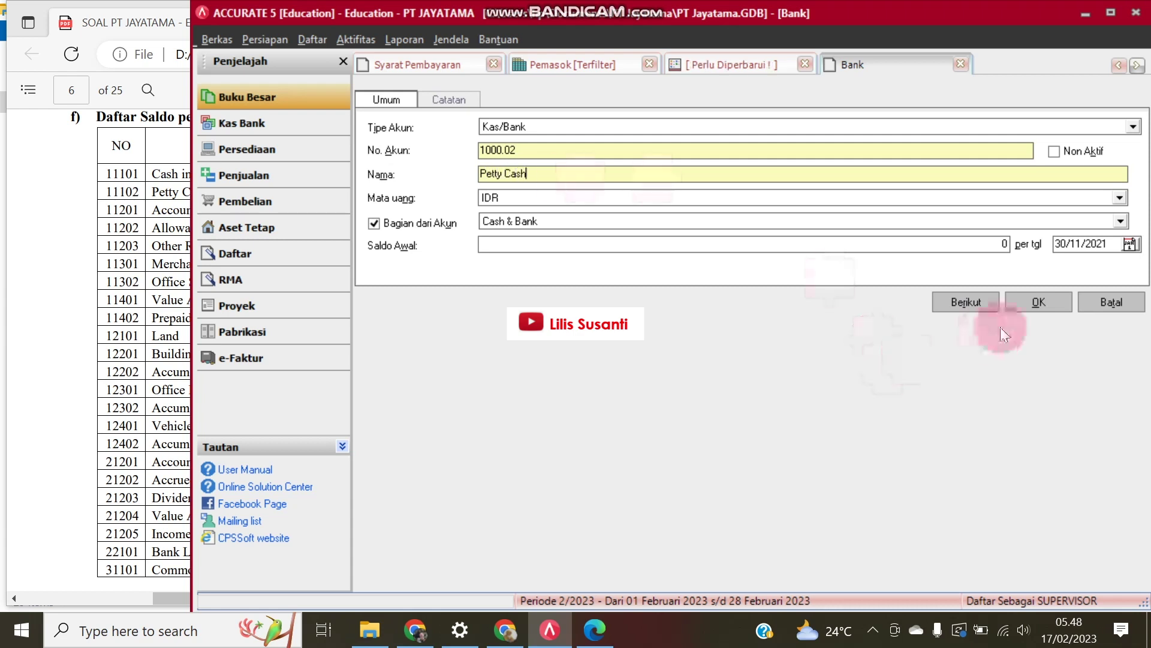
left_click(1039, 301)
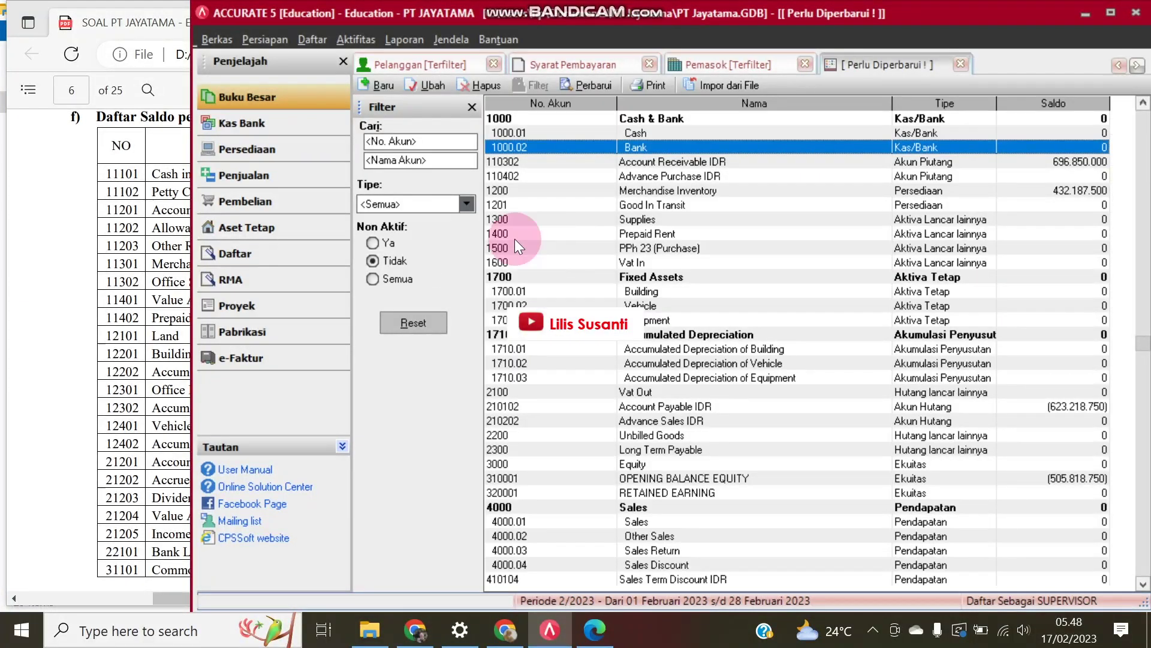
- Arrange the PDF and the account list side by side with the debit column visible, hide the account filter, and refresh the list
left_click(142, 191)
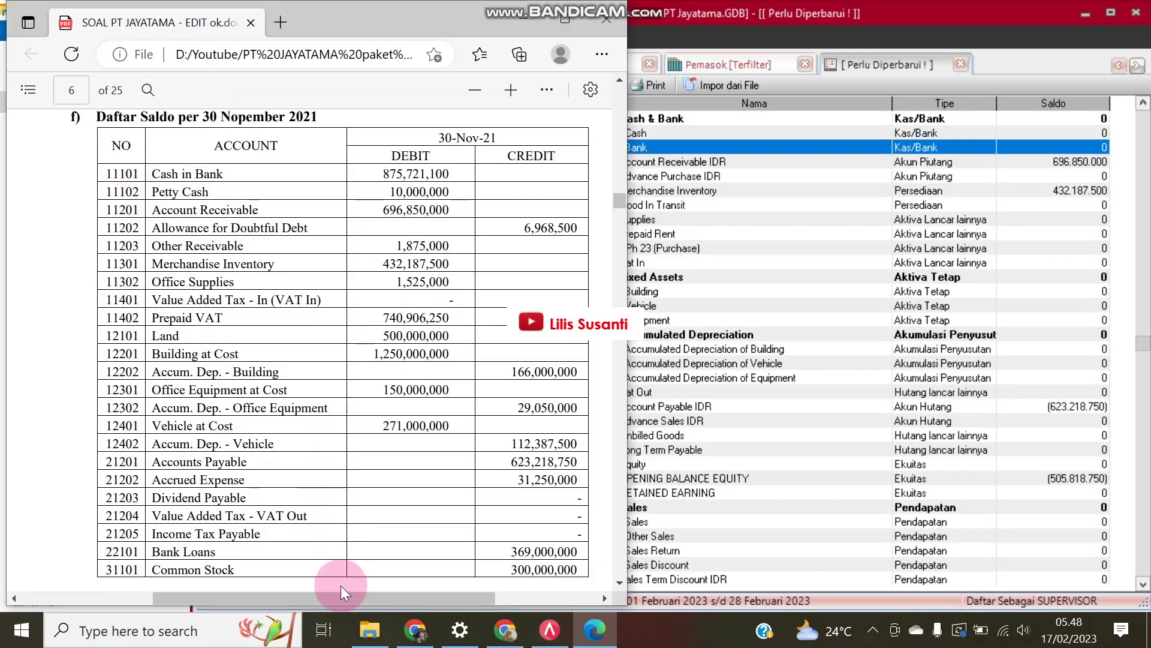
left_click_drag(338, 601, 394, 604)
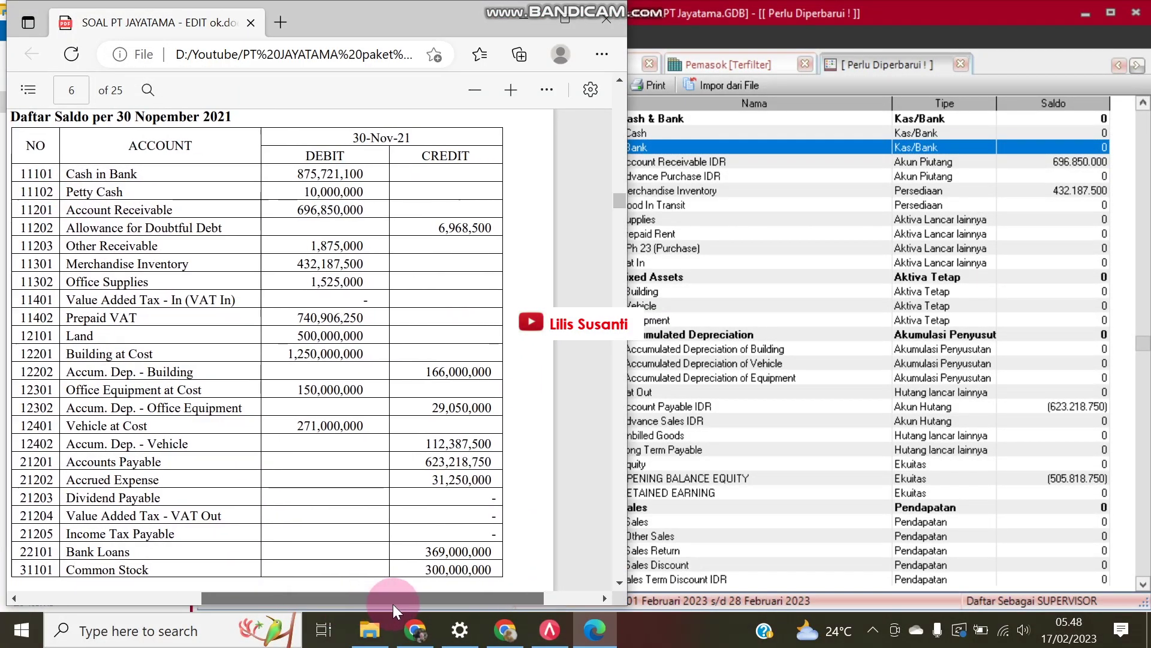
left_click(818, 221)
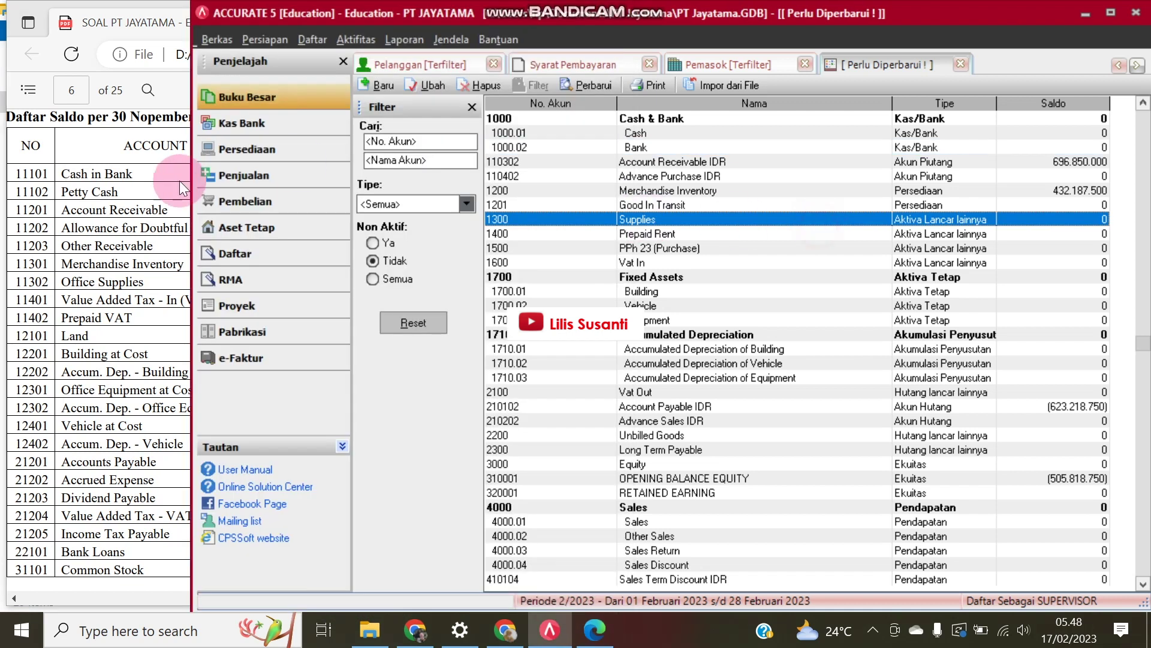
left_click(473, 106)
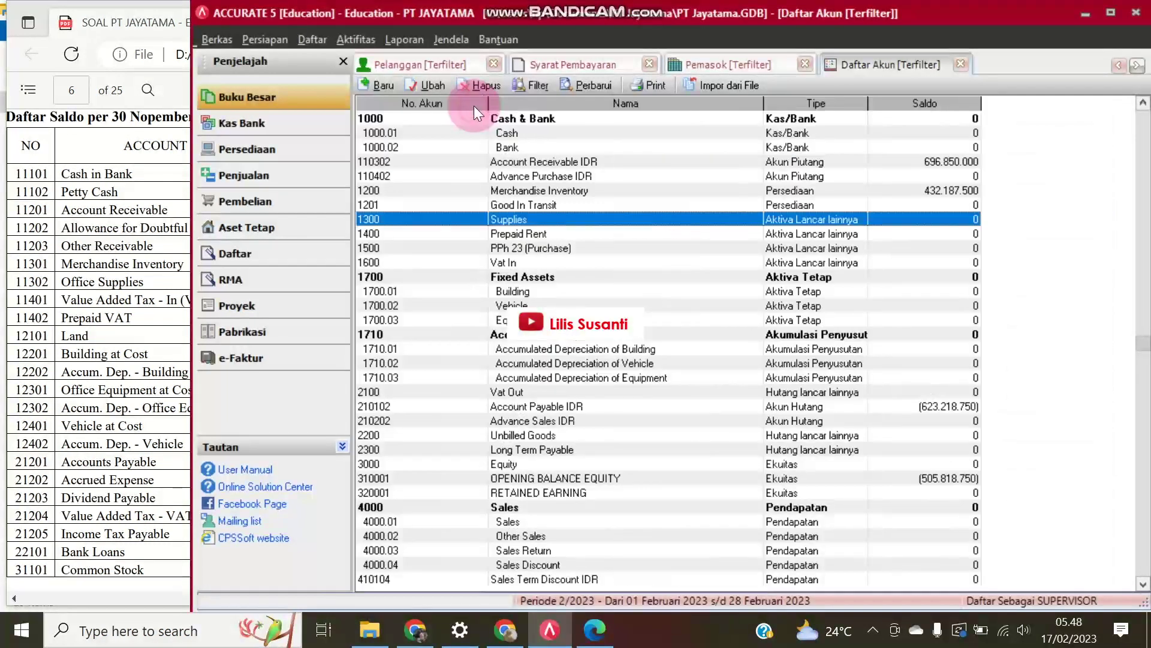
left_click_drag(189, 106, 362, 111)
left_click(759, 84)
- Set the opening balance of the Cash In Bank account to 875.721.100 and save it
double_click(724, 132)
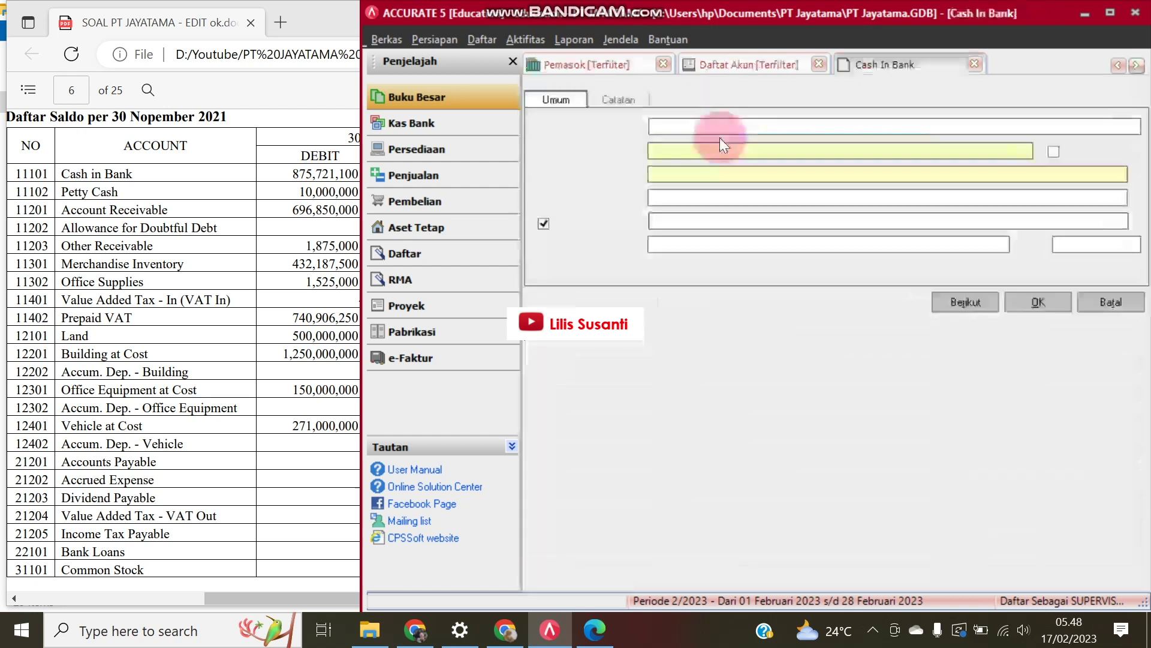
left_click(701, 245)
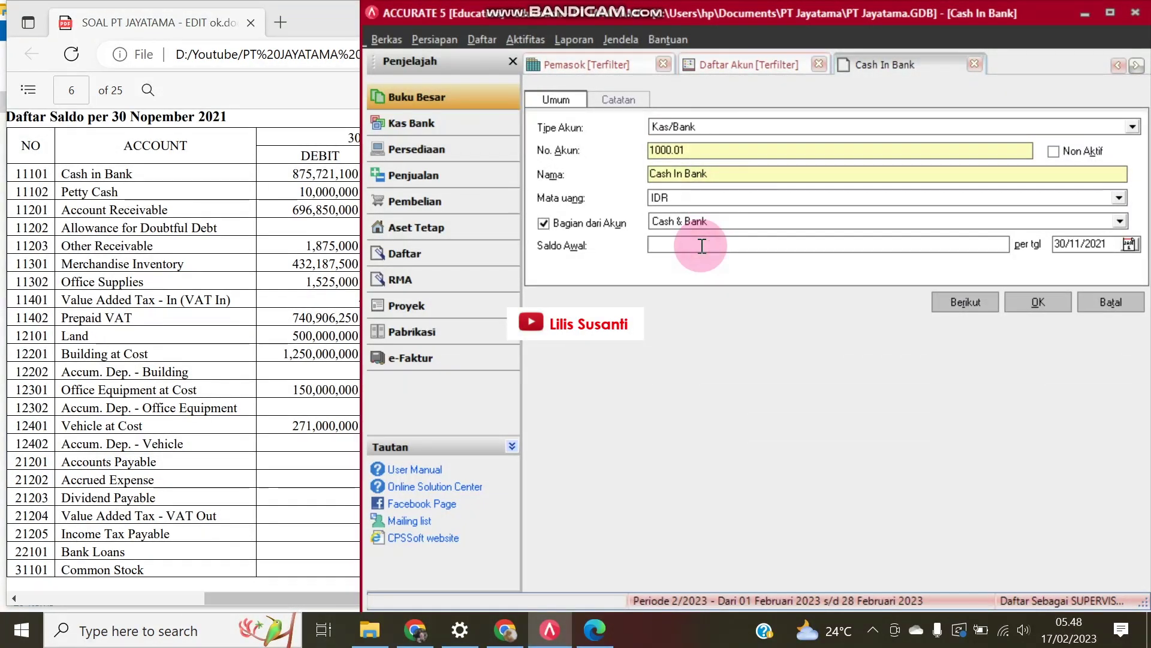
type("875")
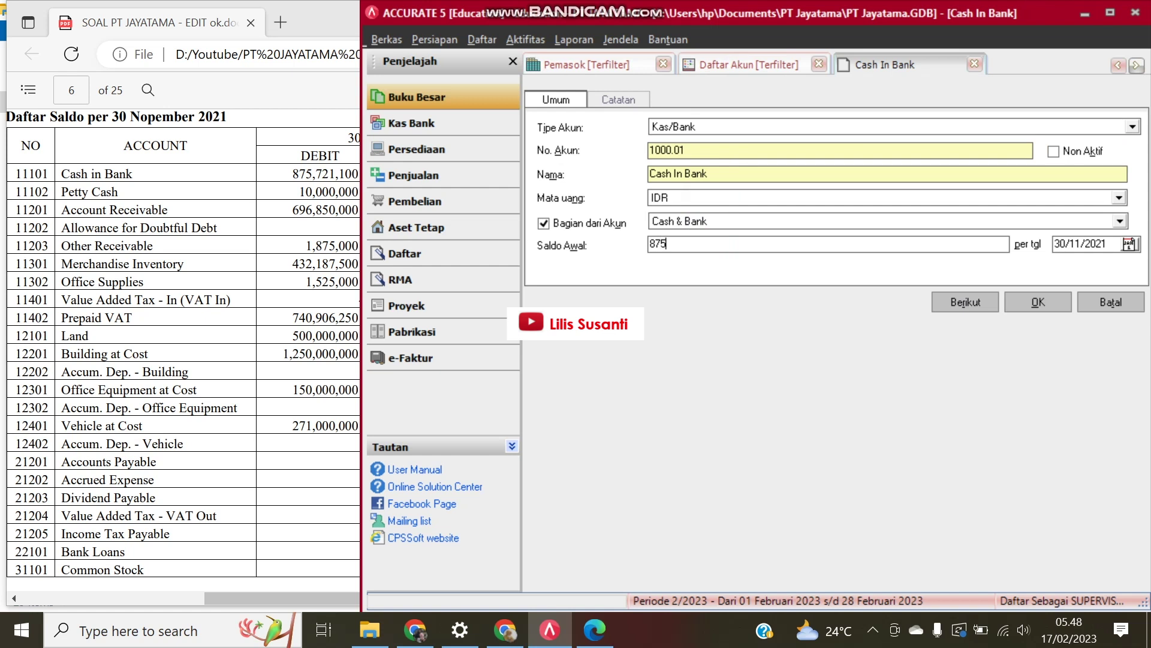
type(".721.100")
key("Tab")
left_click(1047, 301)
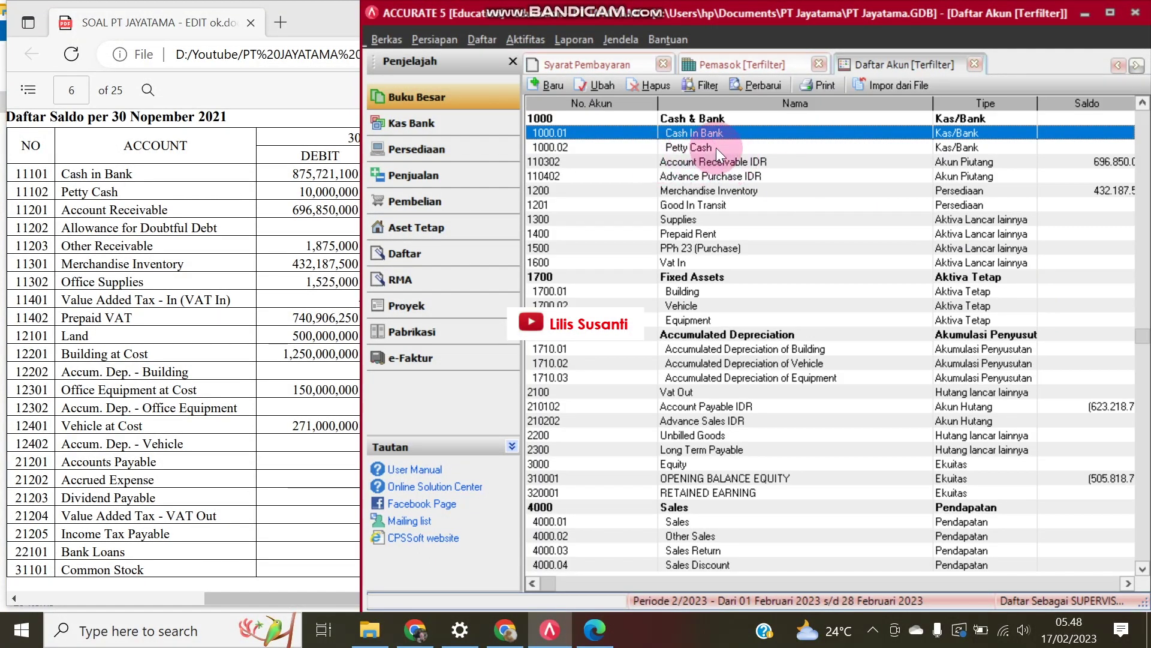
- Set the opening balance of the Petty Cash account to 10000000, save it, and refresh the account list with the full balance column in view
double_click(715, 147)
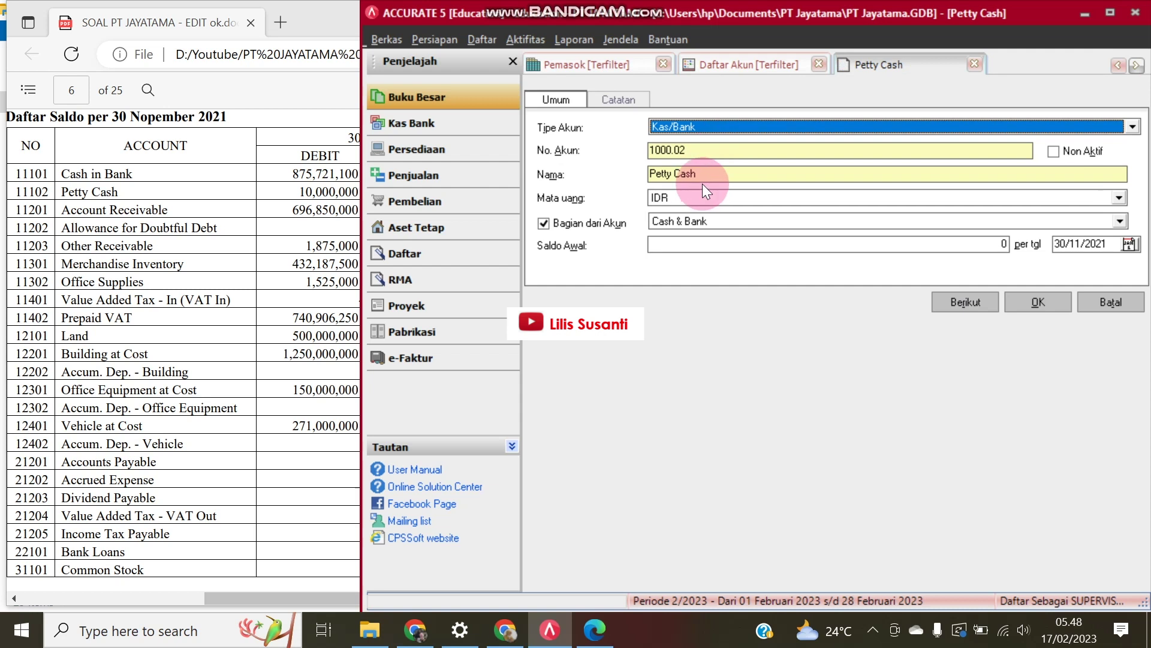
left_click(723, 244)
type("100000")
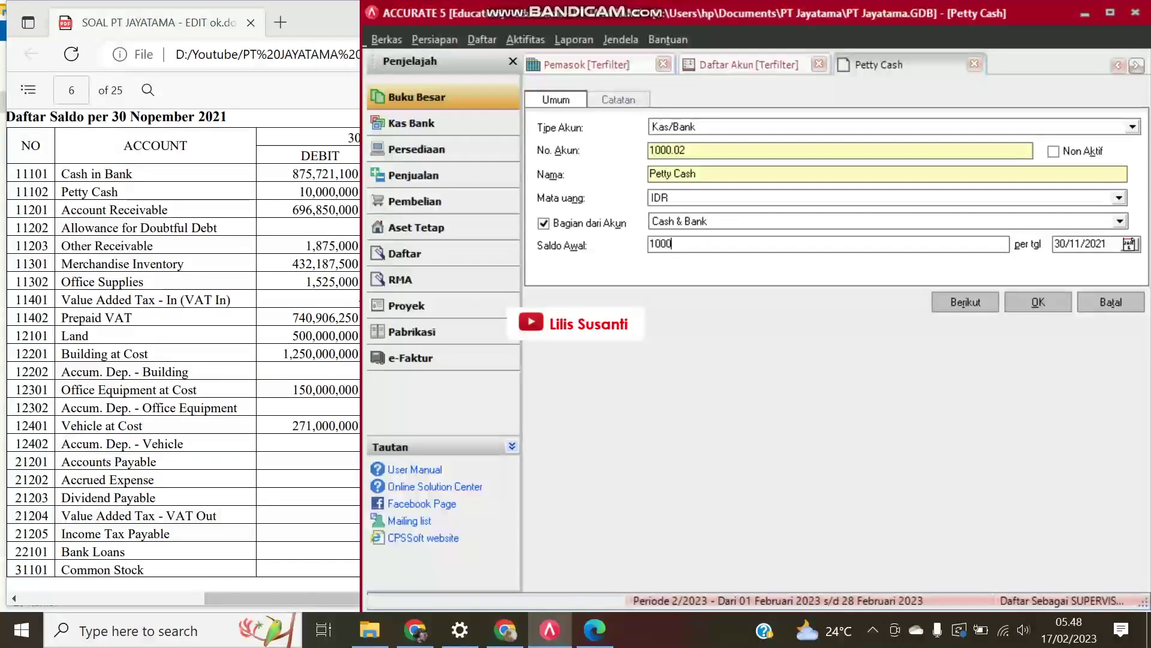
type("00")
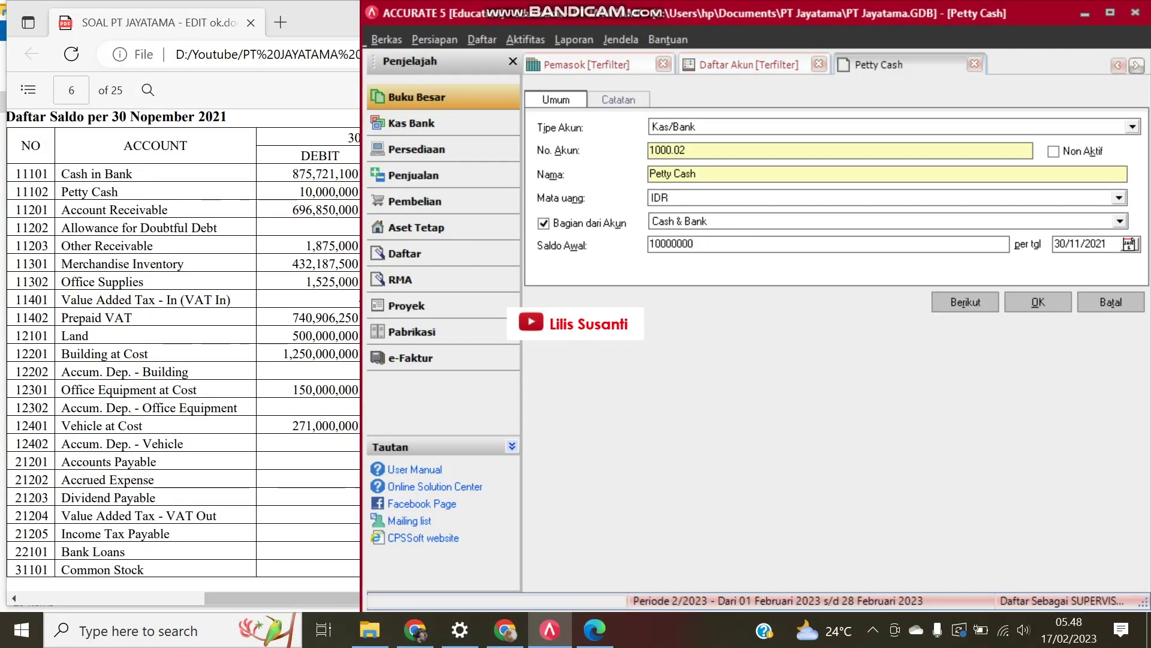
left_click(1038, 303)
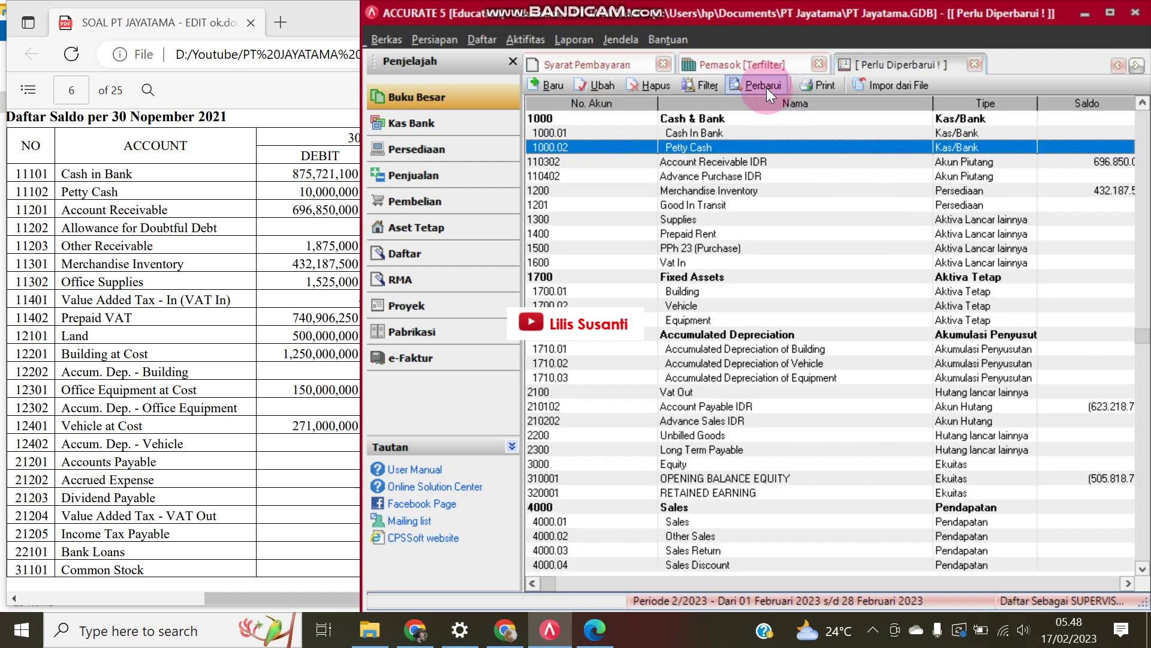
left_click(757, 85)
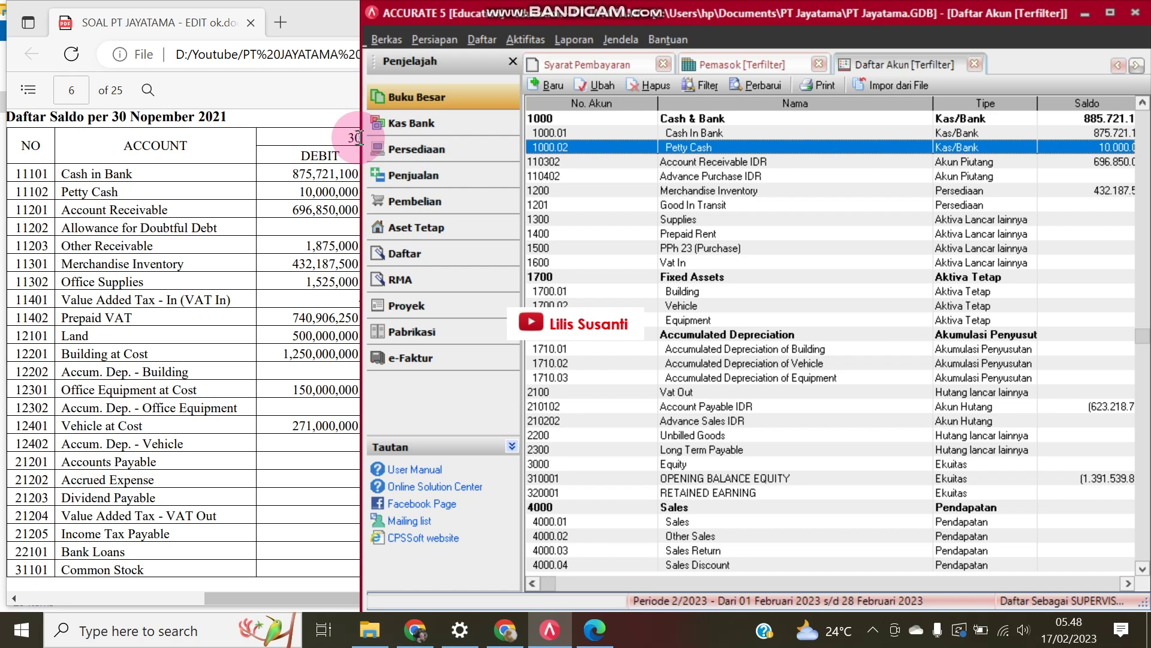
left_click_drag(359, 138, 335, 138)
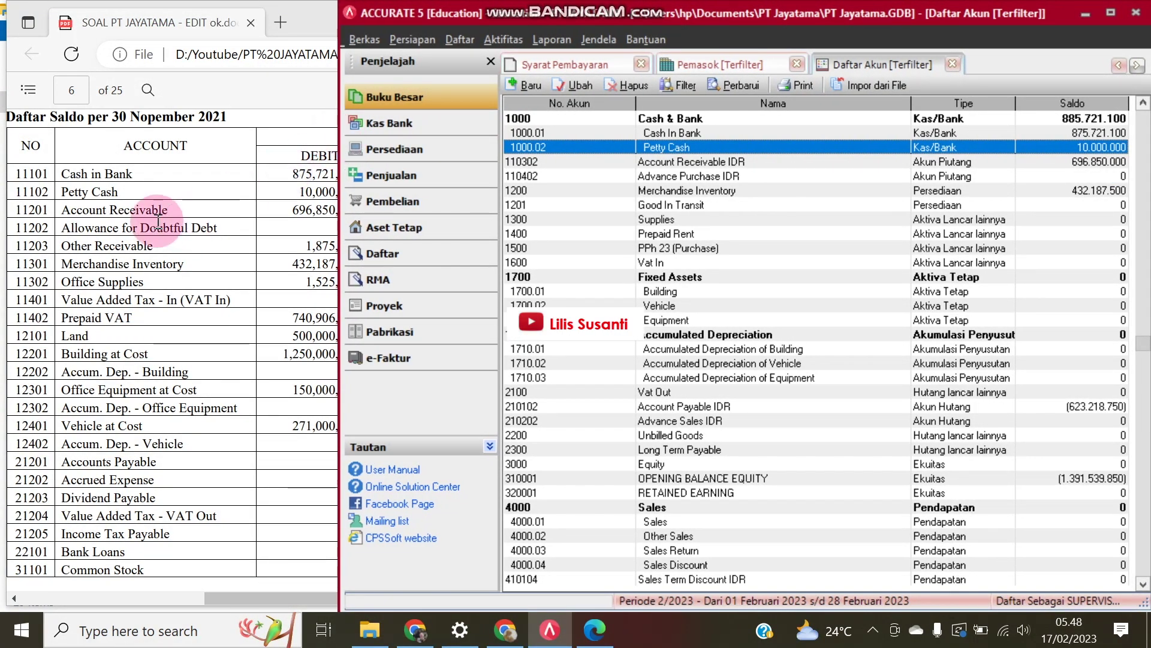
- Compare the account list with the exercise PDF and start a new account numbered 11202
left_click(290, 207)
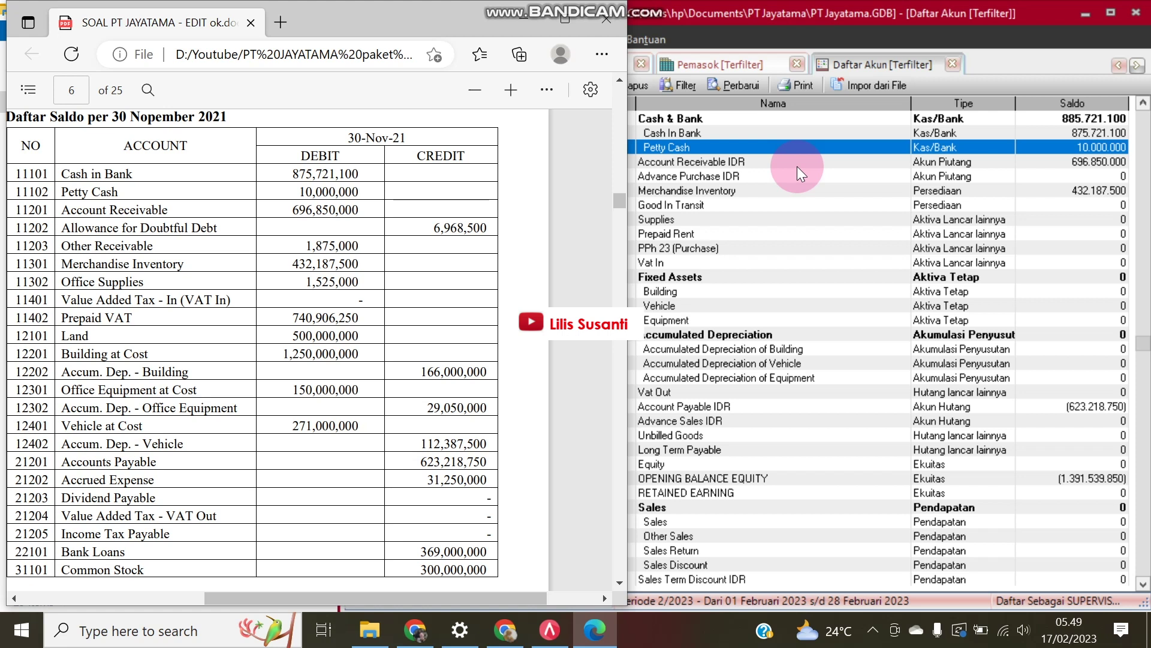
left_click(829, 180)
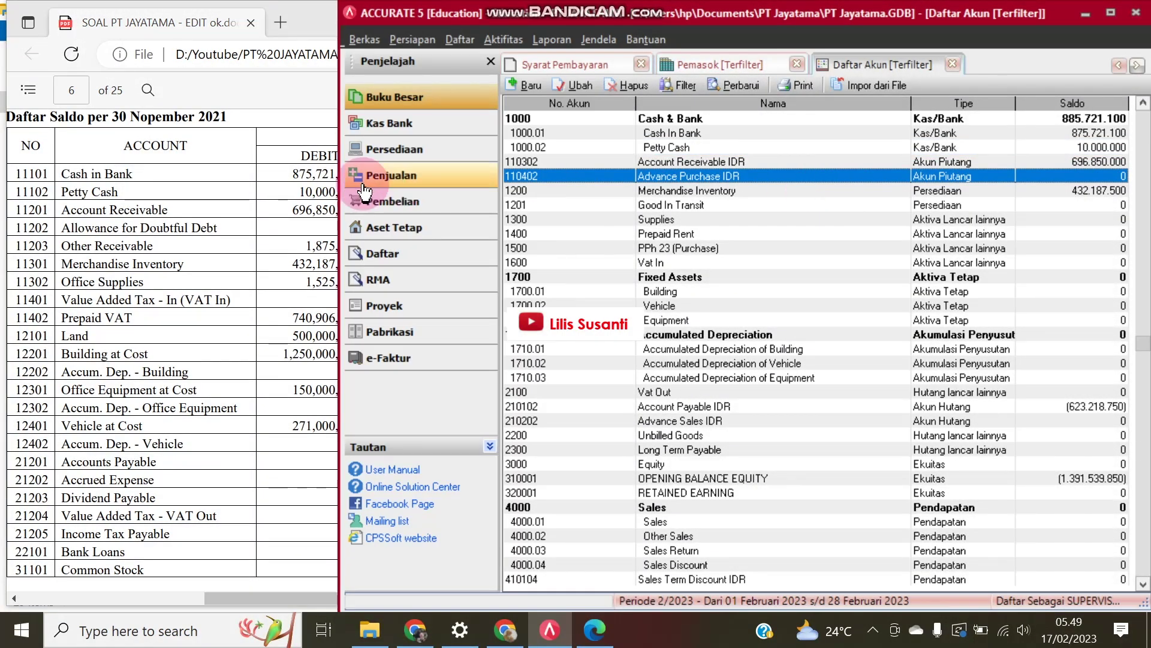
left_click(192, 236)
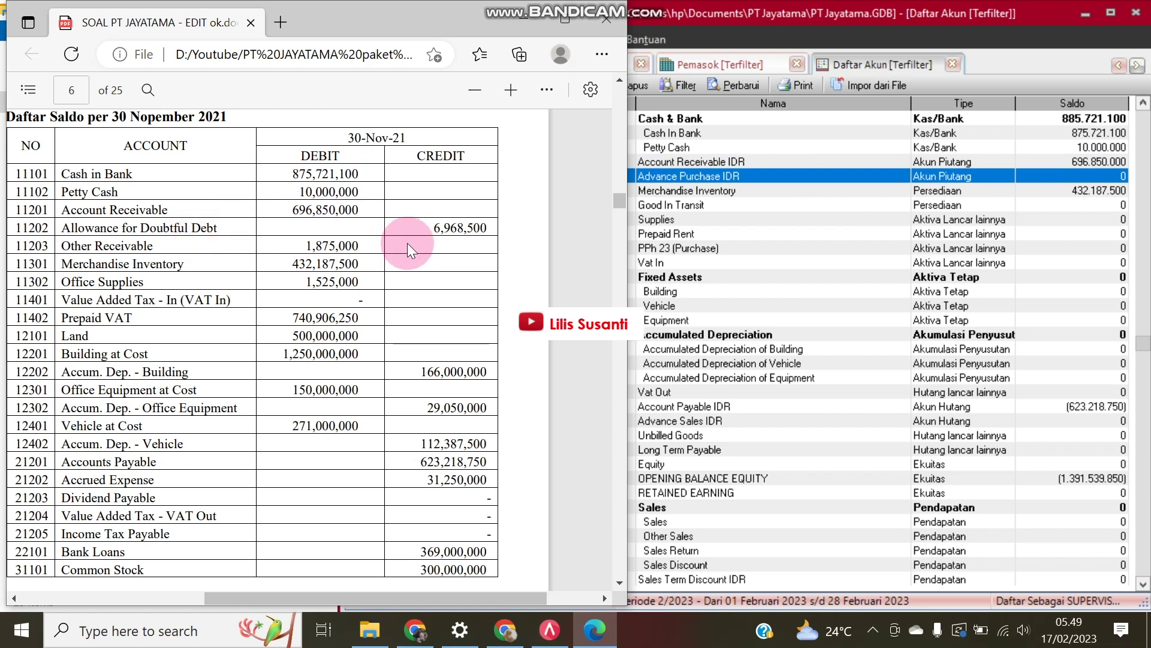
left_click(740, 186)
left_click(664, 235)
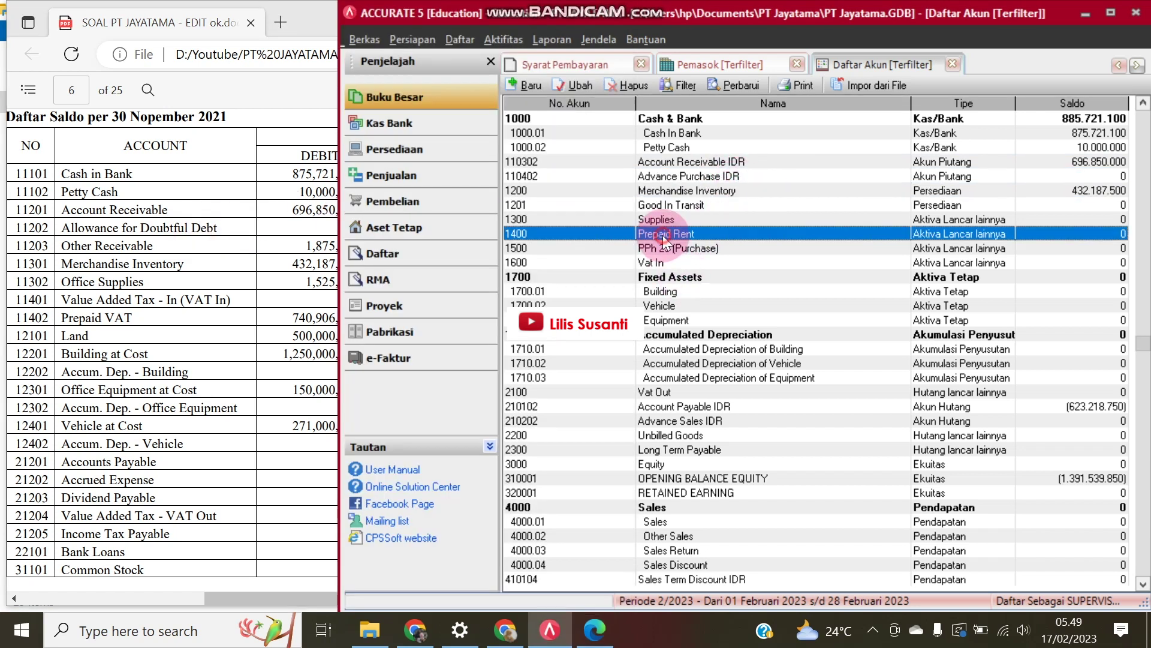
left_click(519, 78)
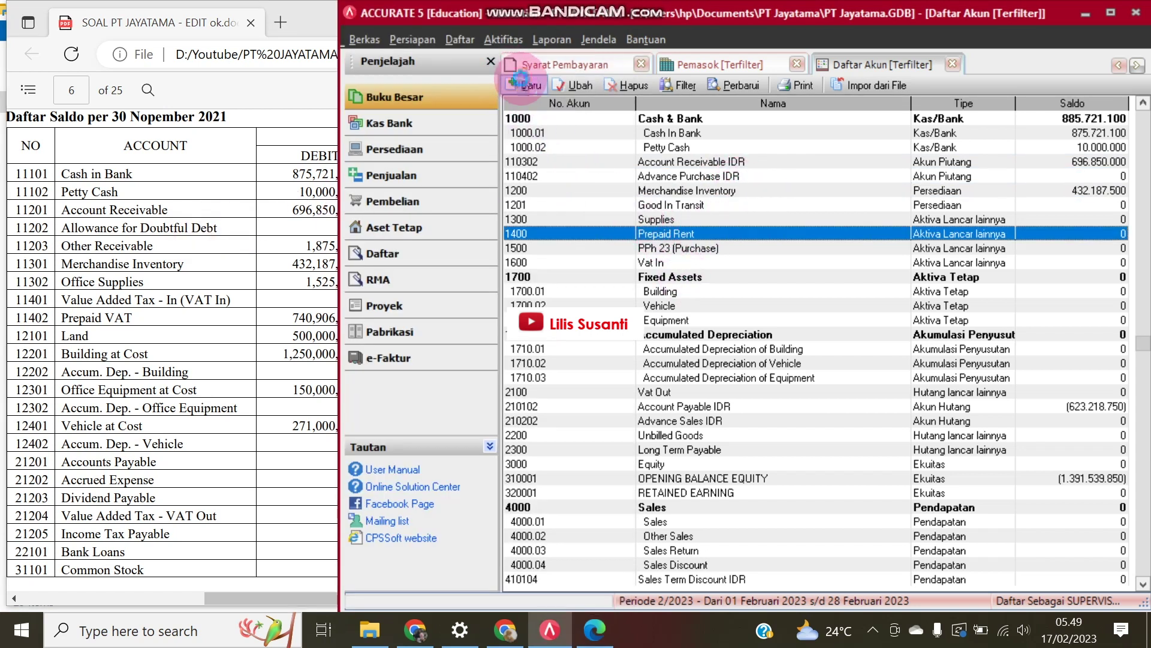
left_click(685, 154)
left_click_drag(685, 154, 602, 150)
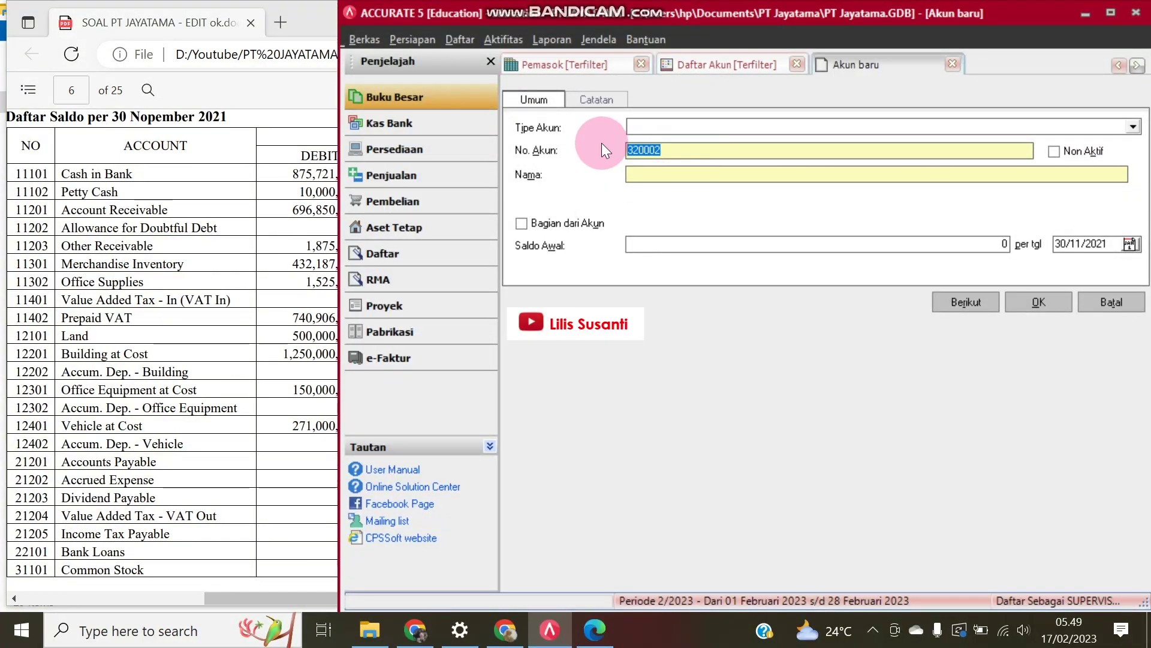
type("11")
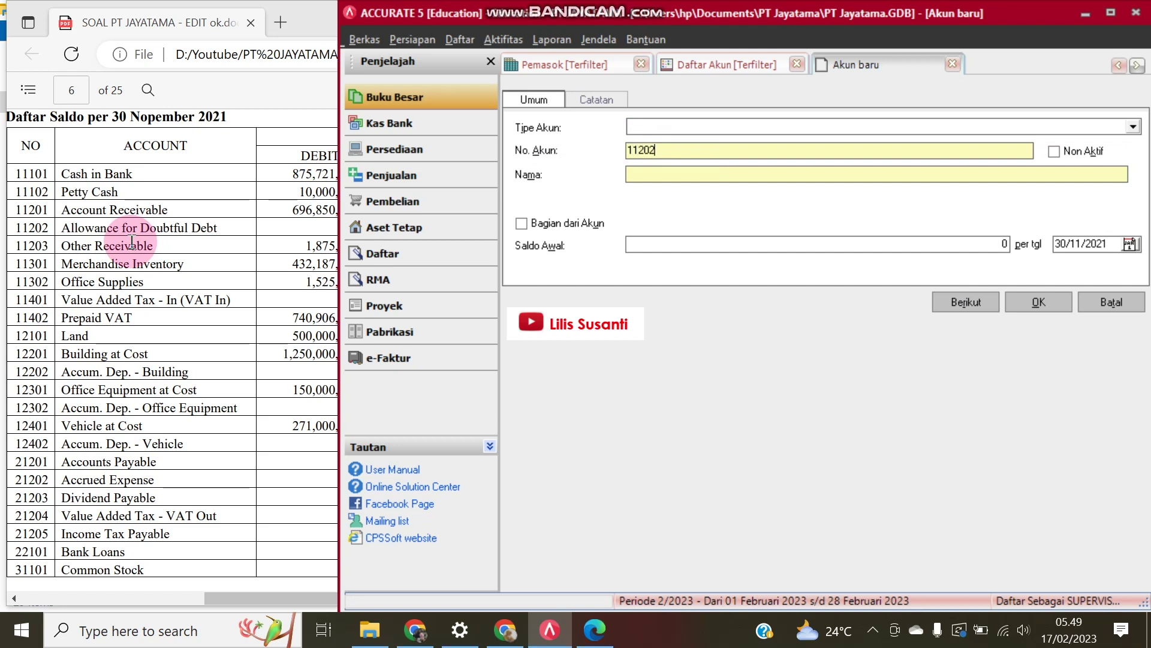
key("Tab")
key("Tab")
- Copy the name Allowance for Doubtful Debt from the exercise PDF into the new account's name
left_click_drag(136, 228, 62, 228)
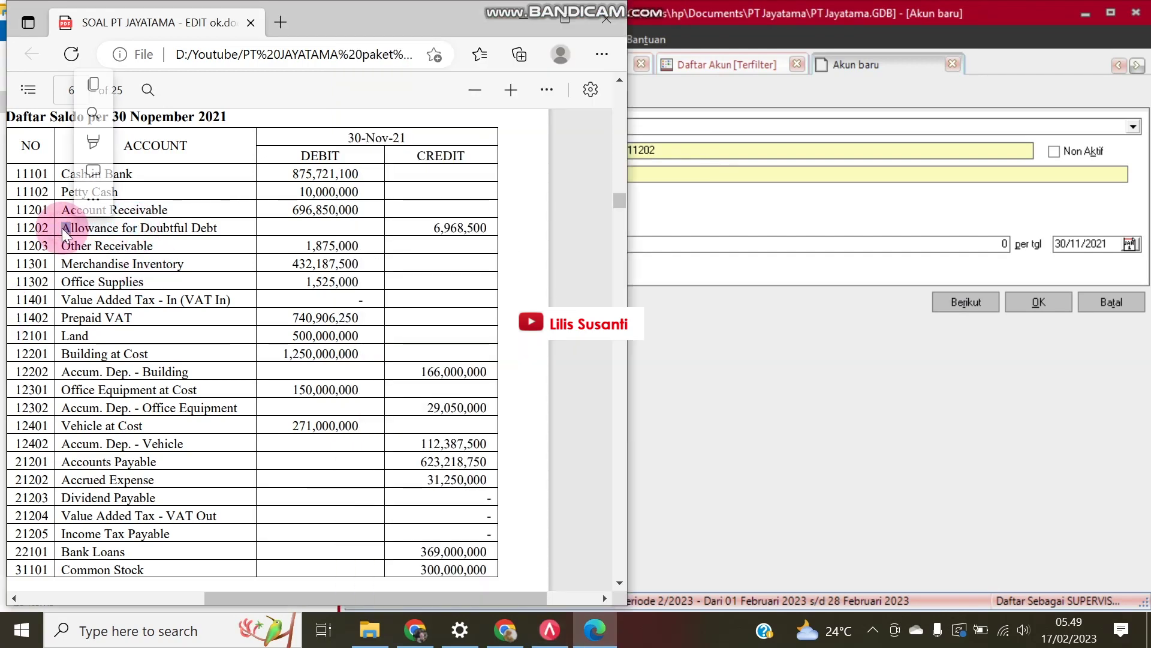
left_click(71, 223)
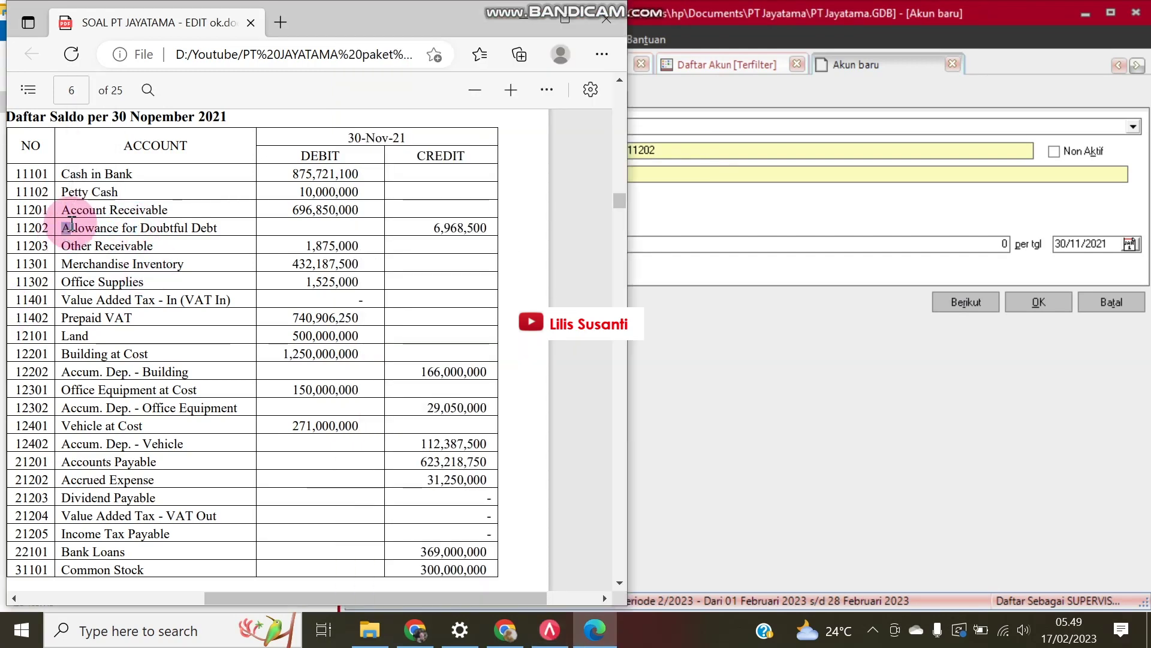
left_click_drag(67, 225, 220, 232)
key("ctrl+c")
left_click(750, 236)
left_click(749, 249)
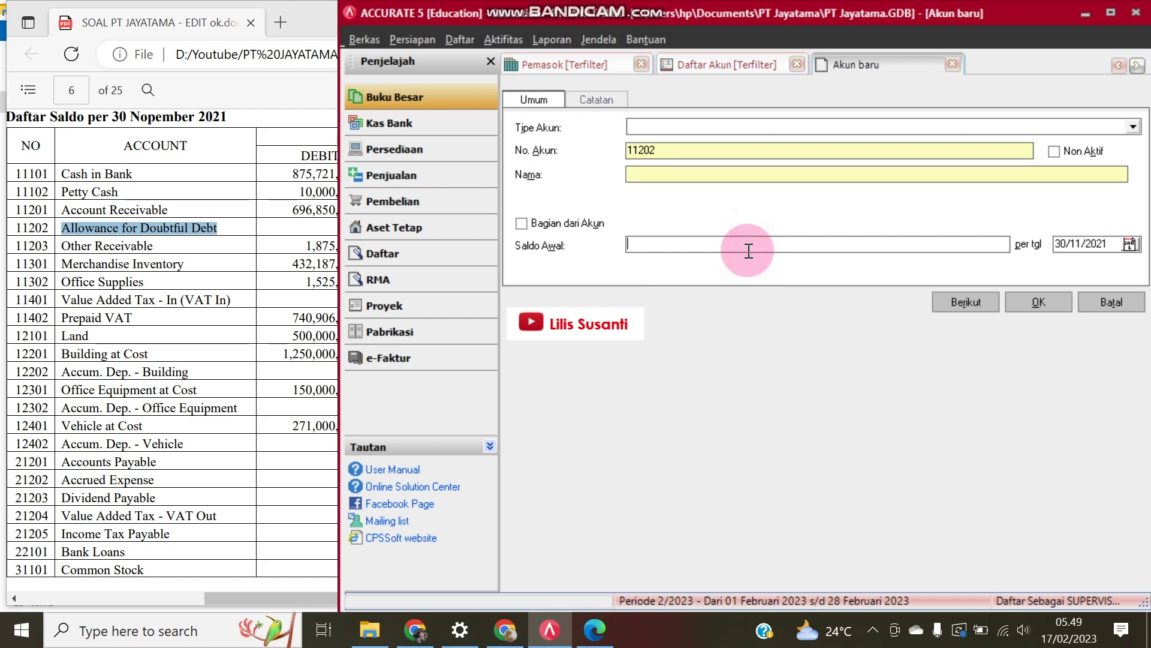
left_click(724, 175)
key("ctrl+v")
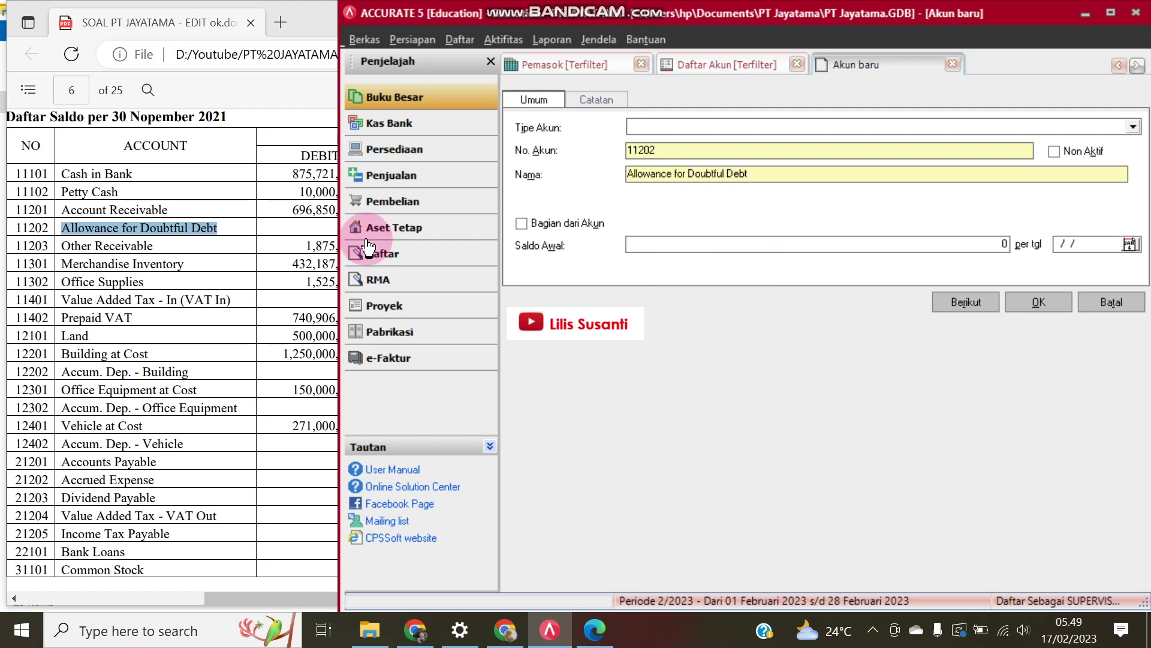
- Enter the PDF's credit balance for Allowance for Doubtful Debt as a negative opening balance of -6968500
left_click(275, 236)
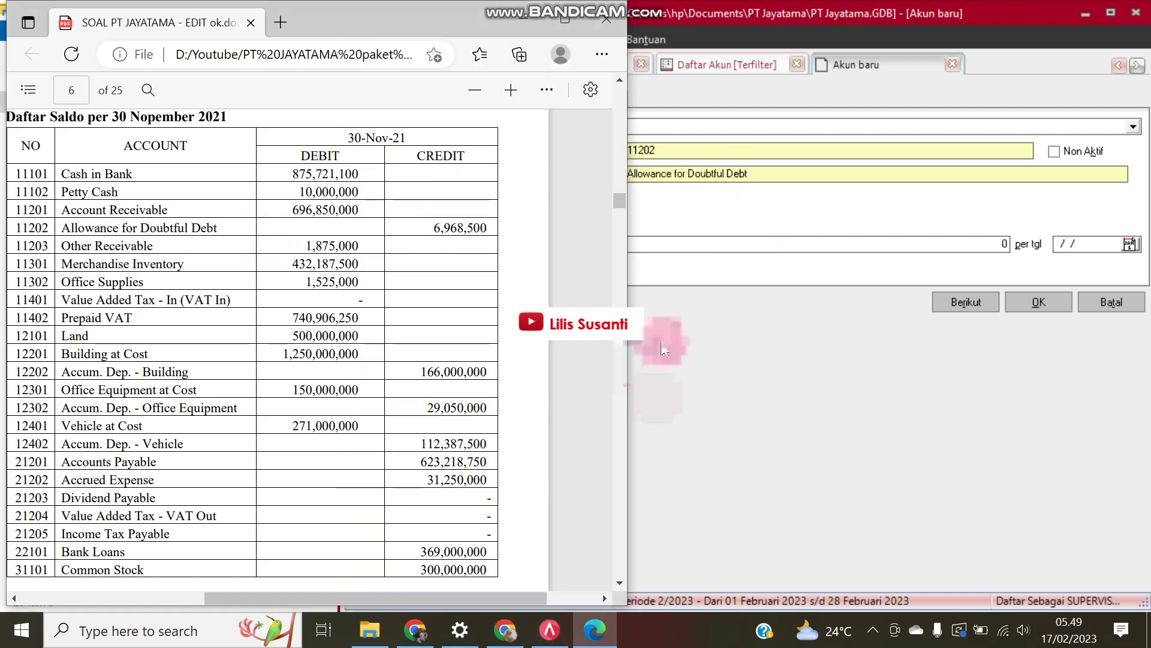
left_click(693, 247)
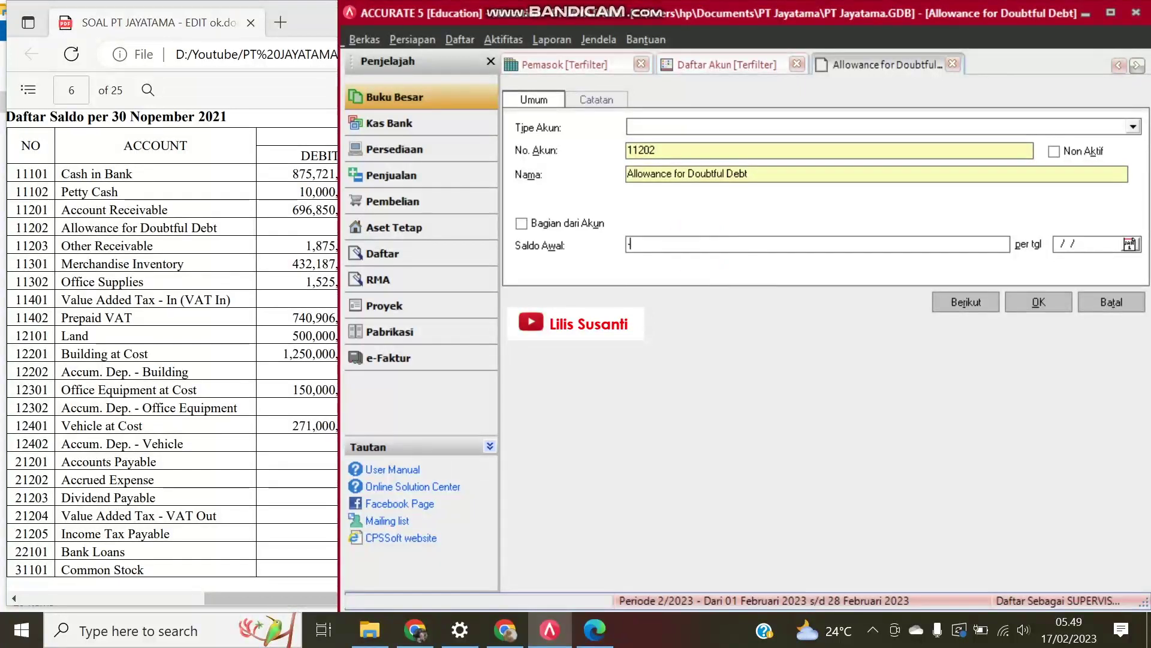
left_click(177, 250)
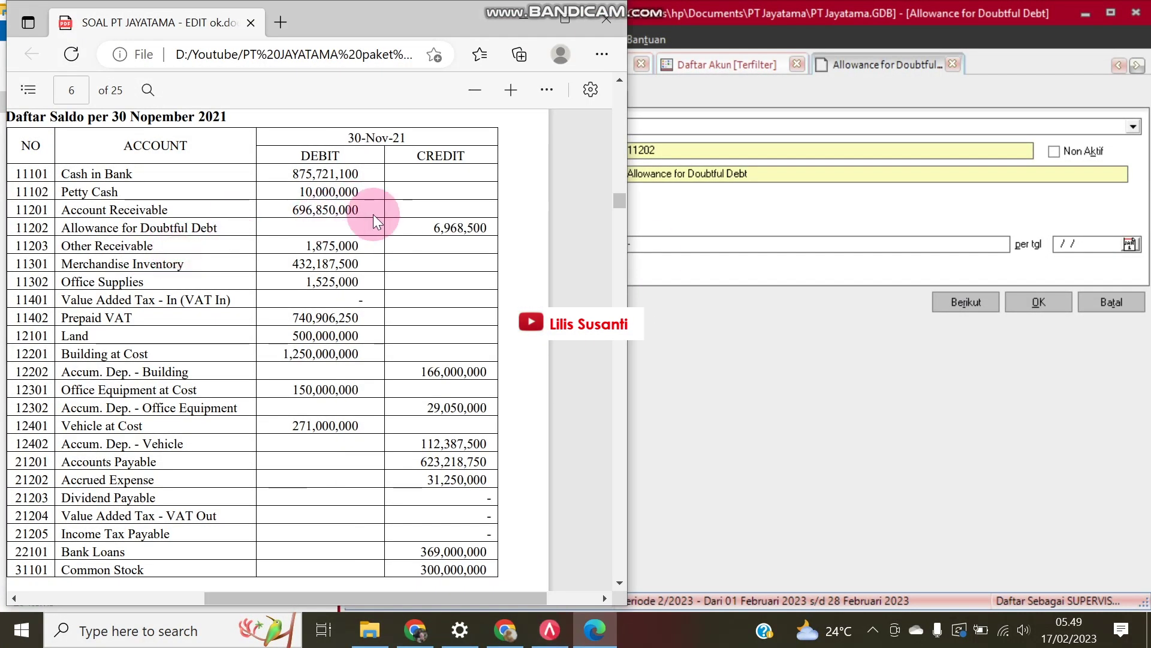
left_click(663, 245)
type("-6")
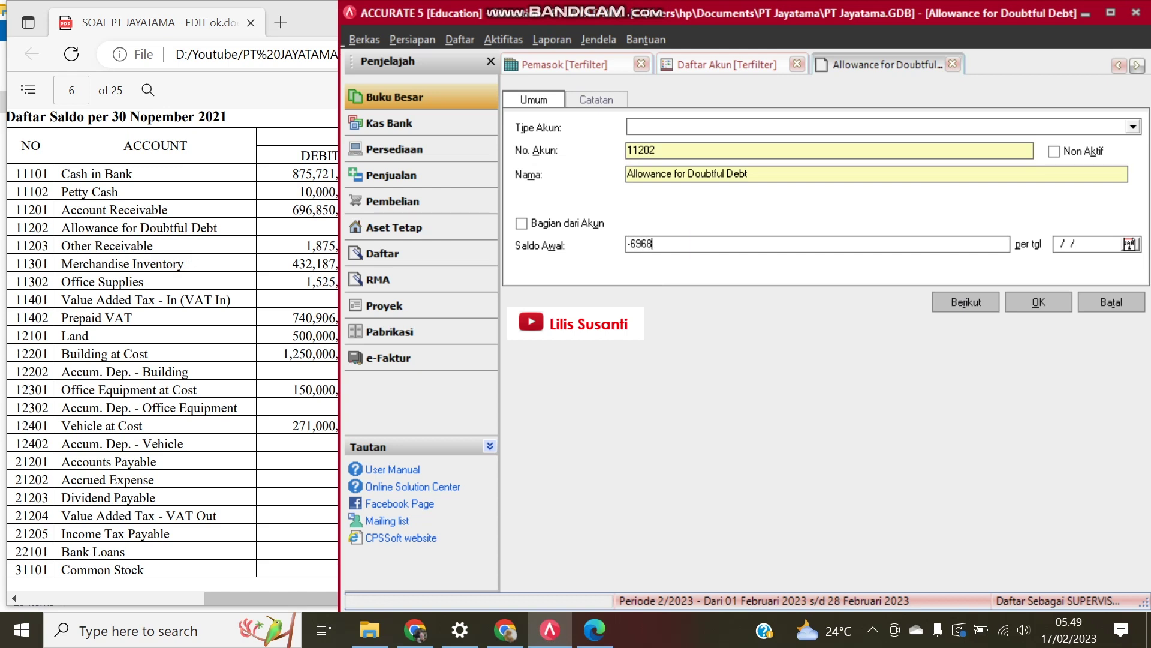
type("968")
left_click(269, 212)
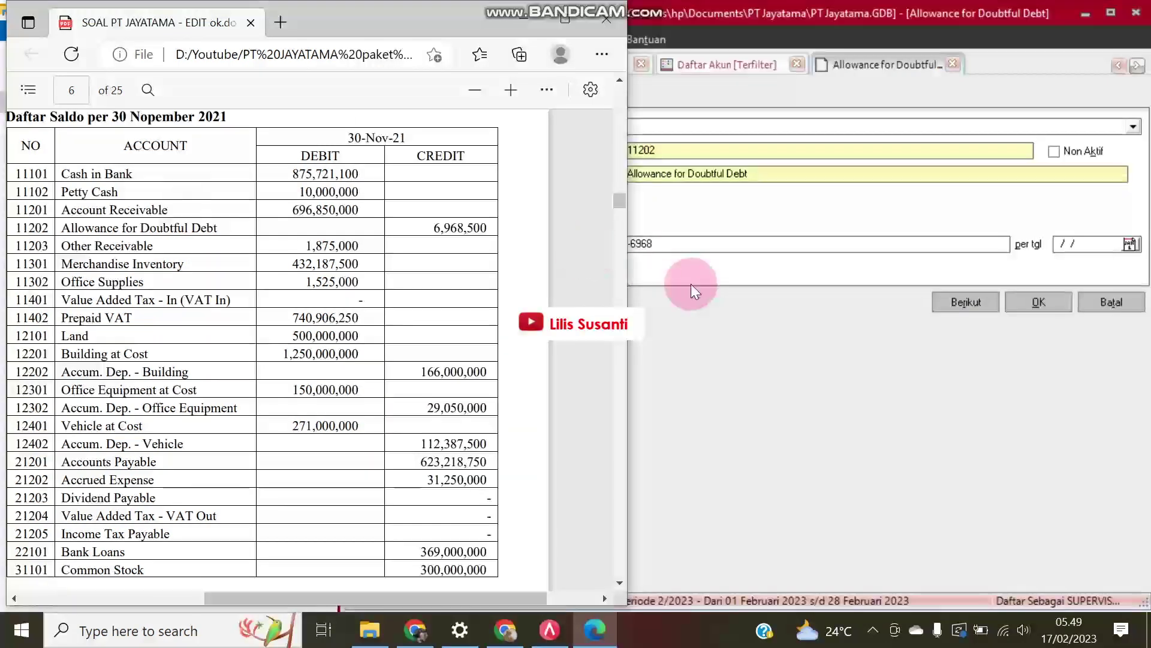
left_click(702, 248)
type("500")
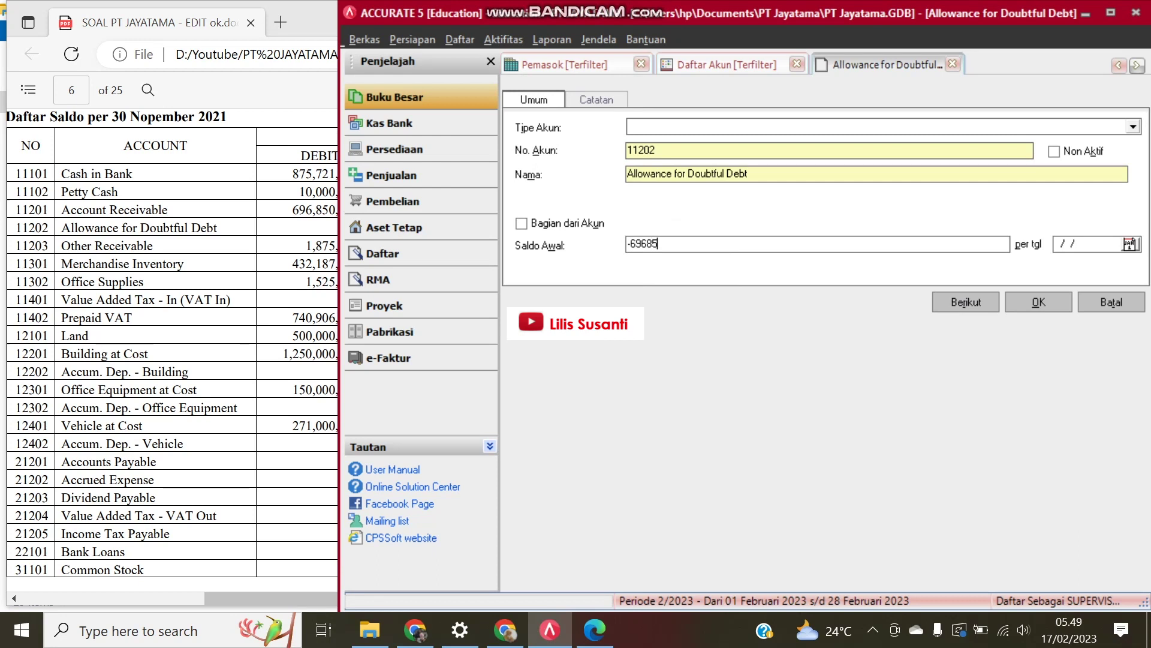
- Set the Allowance for Doubtful Debt account type to Aktiva Lancar lainnya, save the account, and refresh the account list
left_click(1027, 301)
left_click(655, 376)
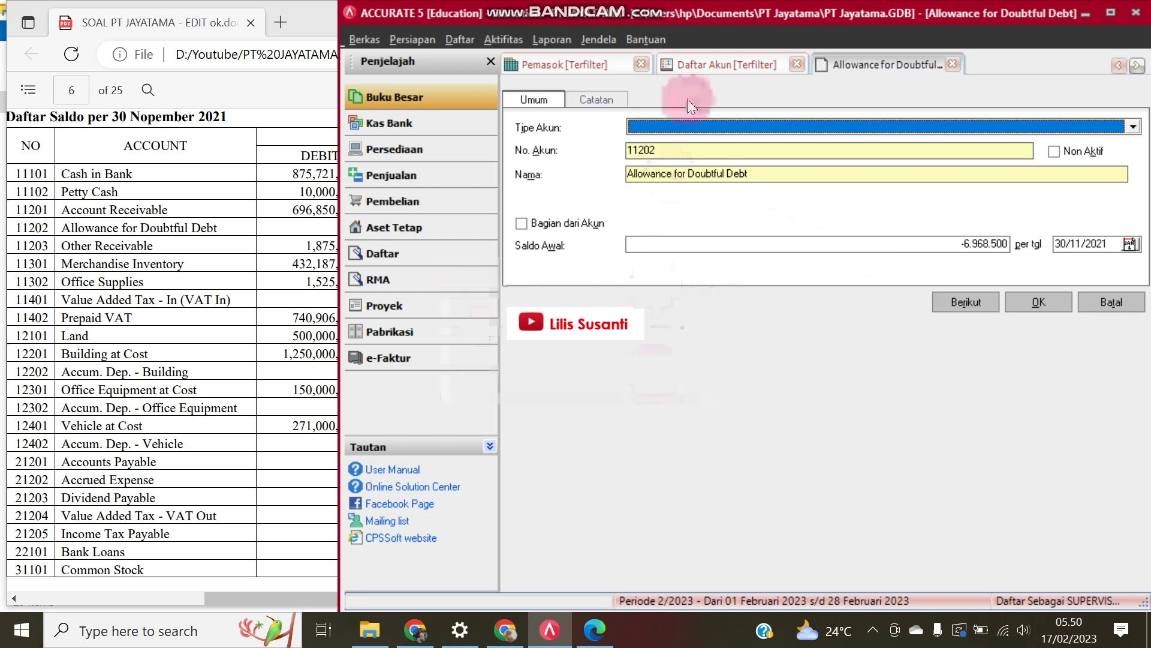
left_click(687, 129)
left_click(690, 175)
left_click(1045, 307)
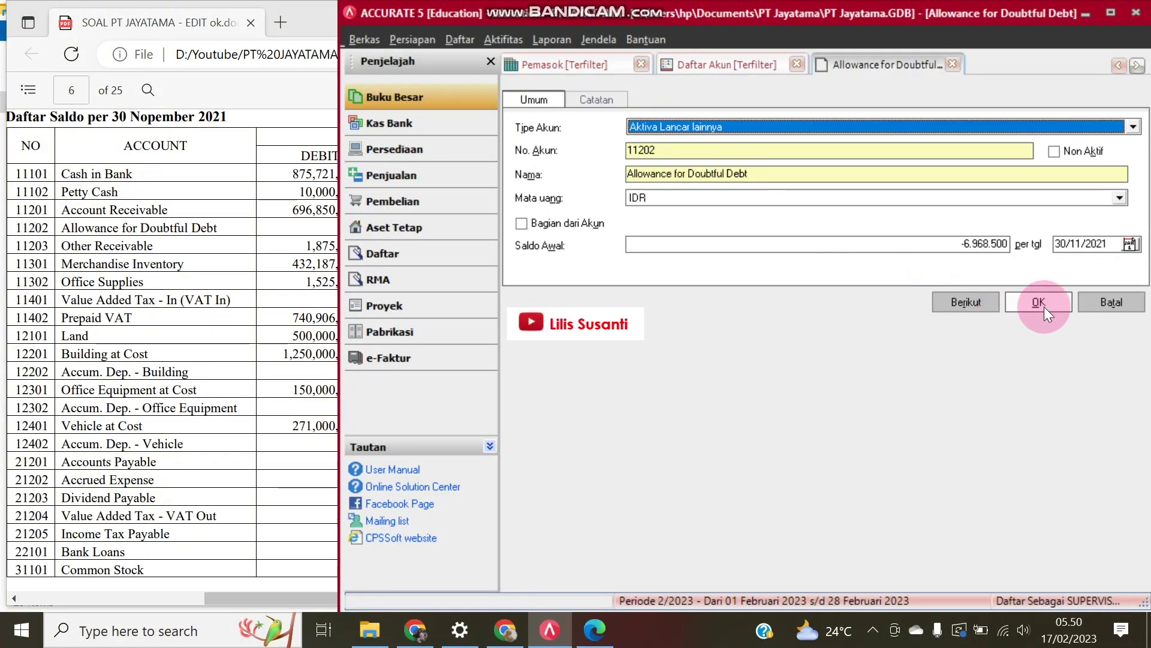
left_click(559, 365)
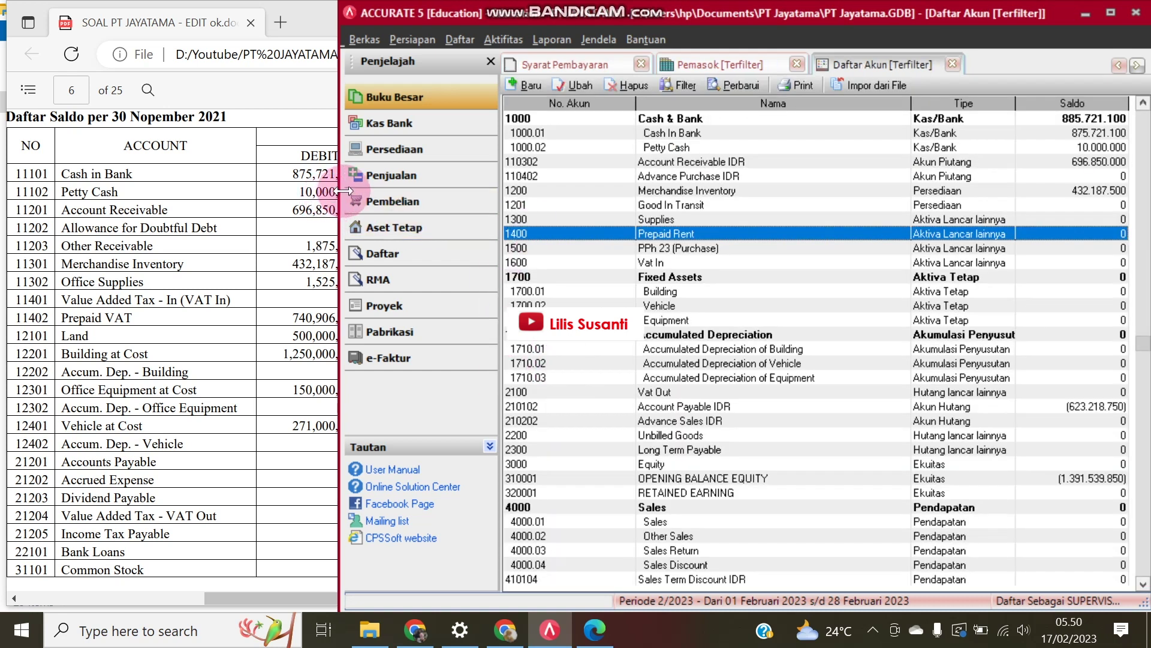
left_click(741, 87)
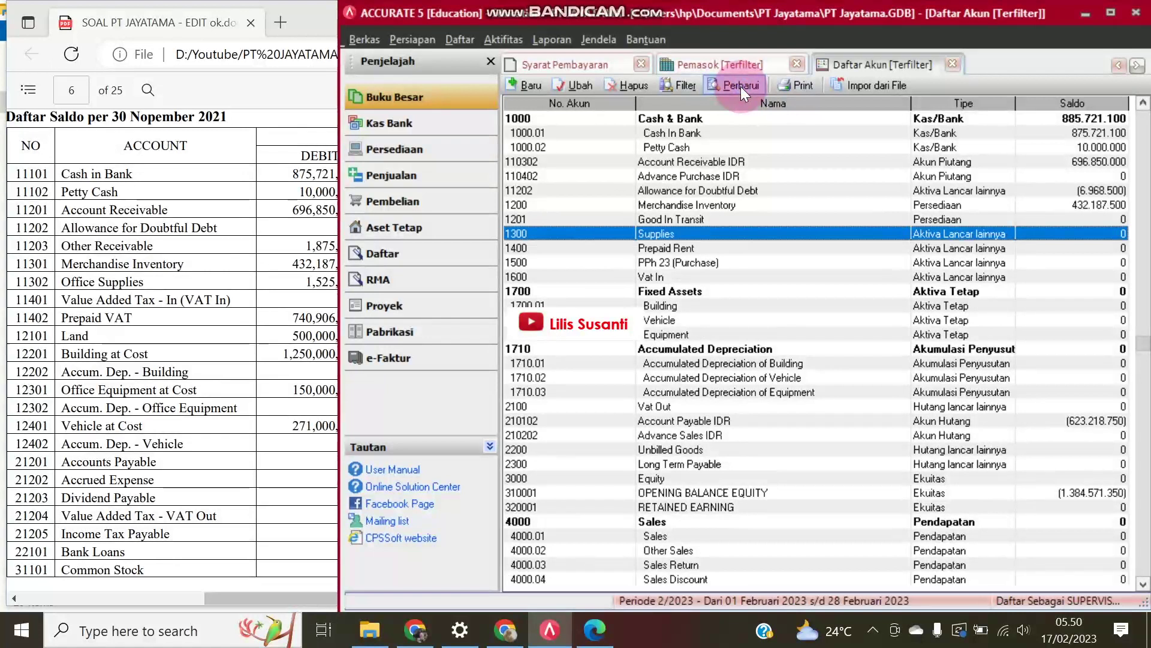
- Check the Allowance for Doubtful Debt balance in the account list against the exercise PDF
left_click(1056, 189)
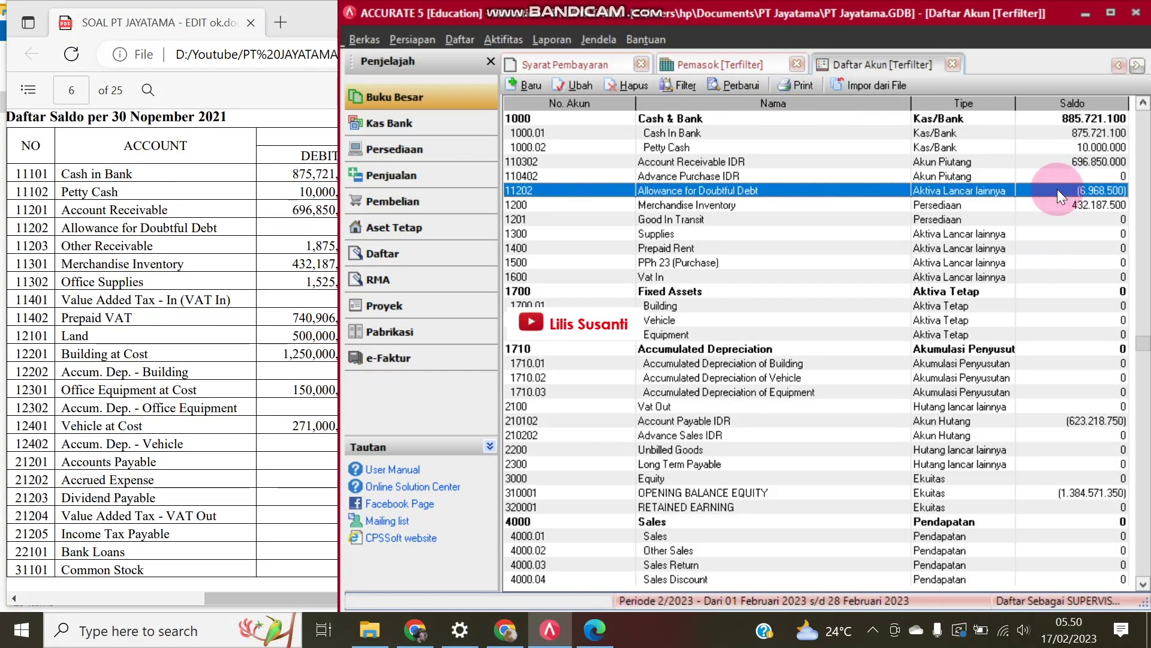
left_click(239, 228)
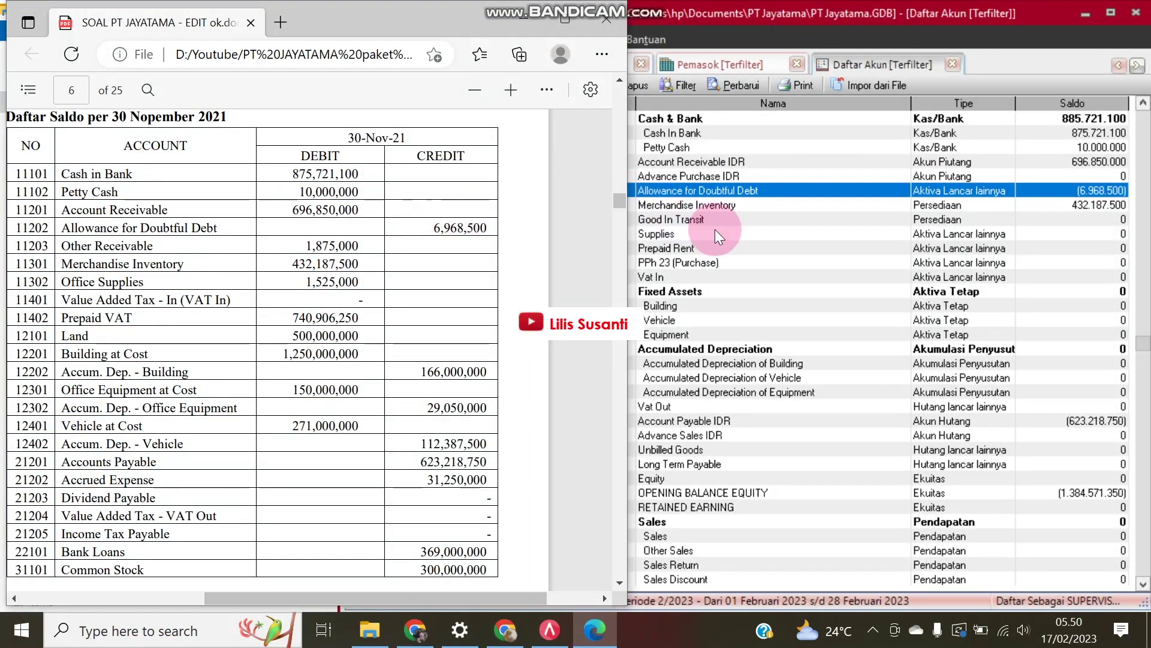
left_click(757, 220)
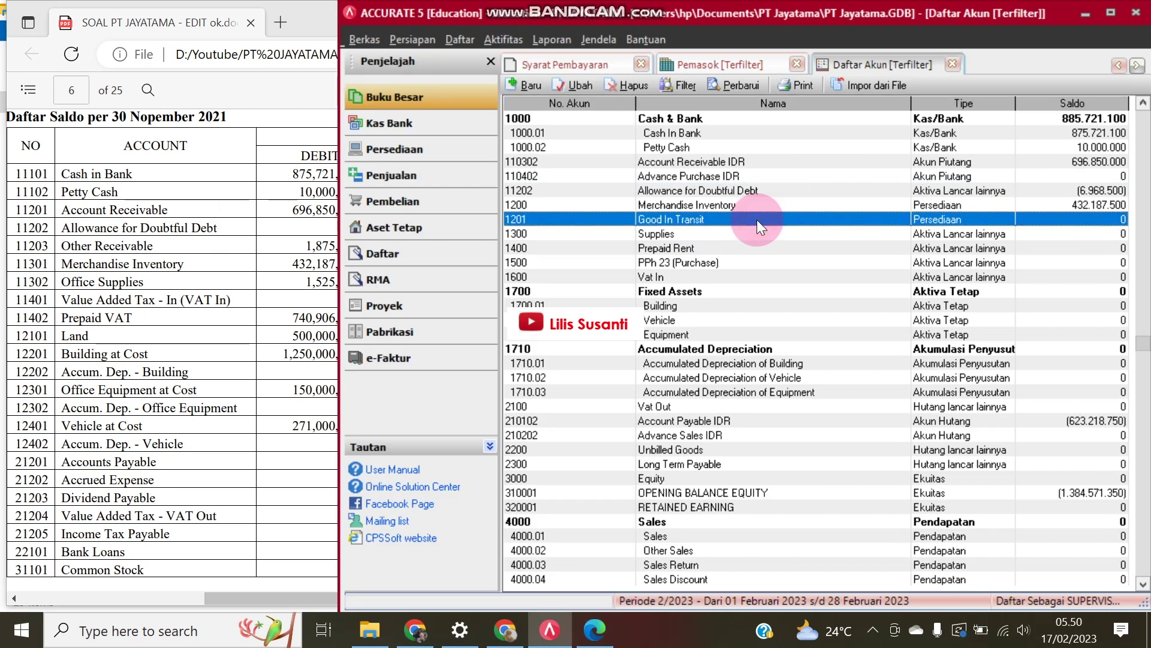